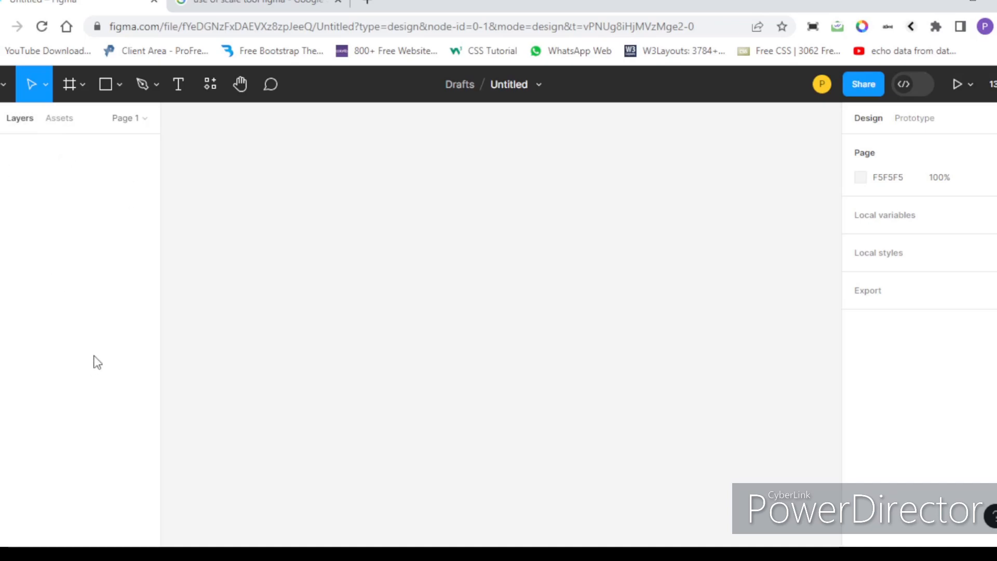
pyautogui.click(63, 120)
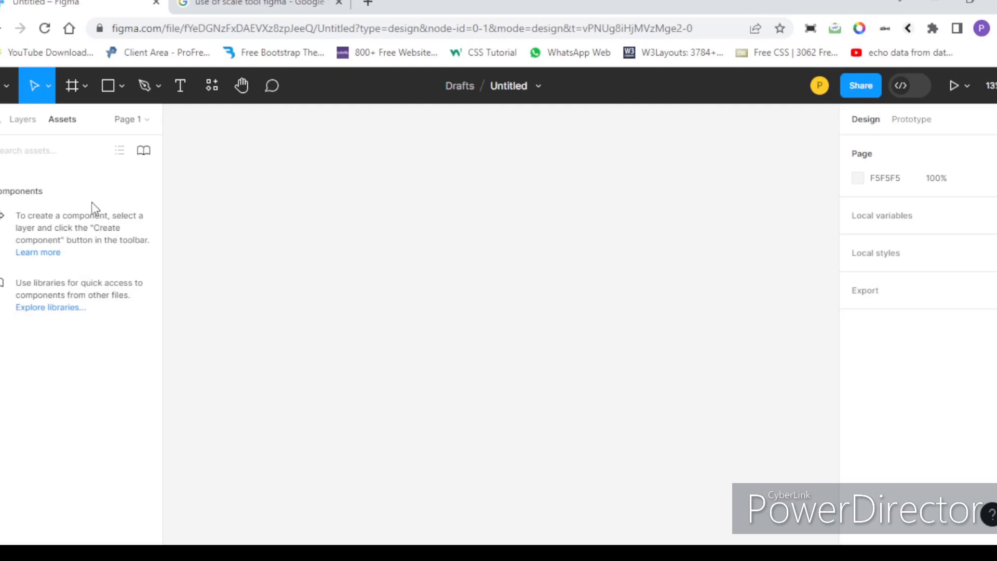
pyautogui.click(30, 127)
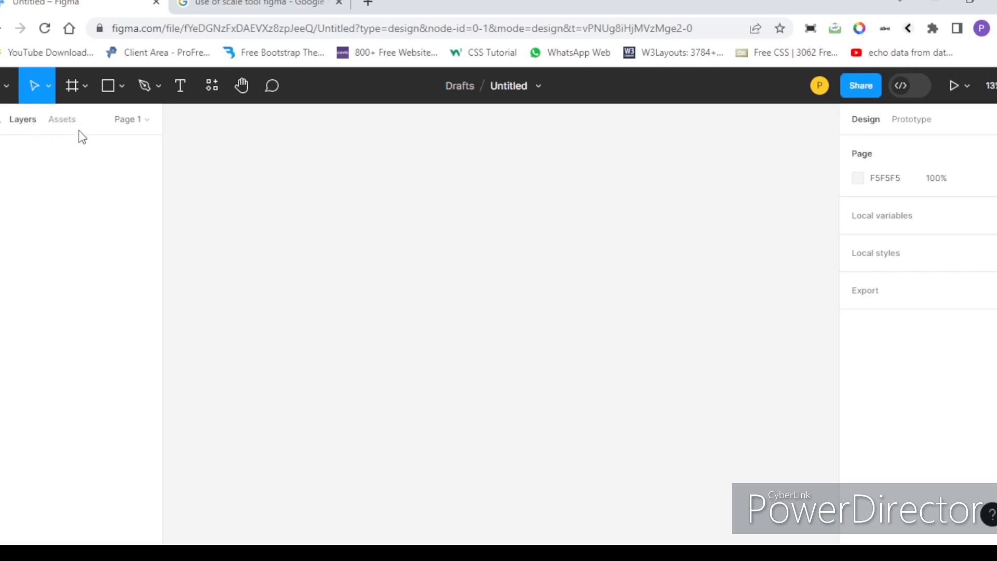
# Add a second page to the file with its default name, and delete that page again.
pyautogui.click(131, 128)
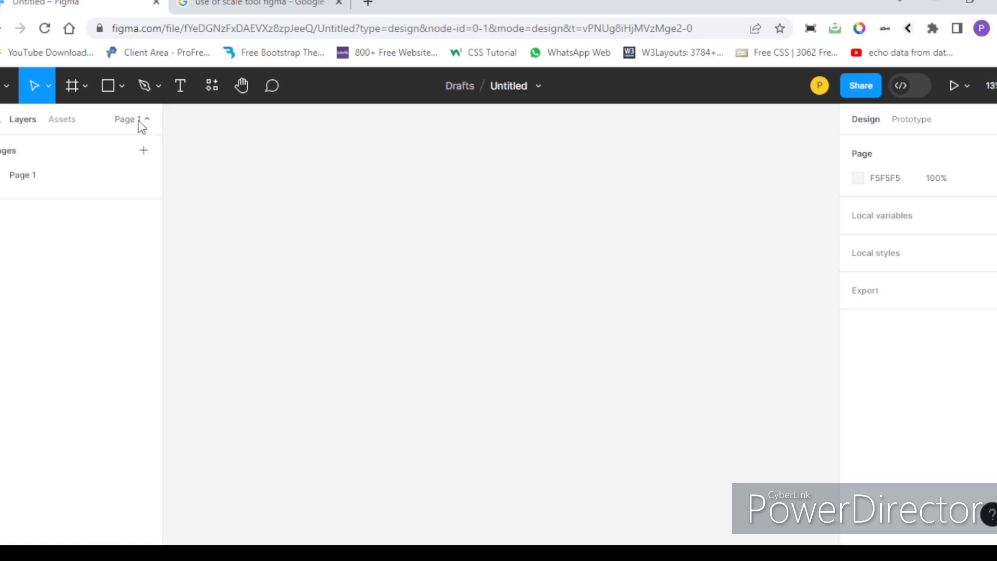
pyautogui.click(144, 152)
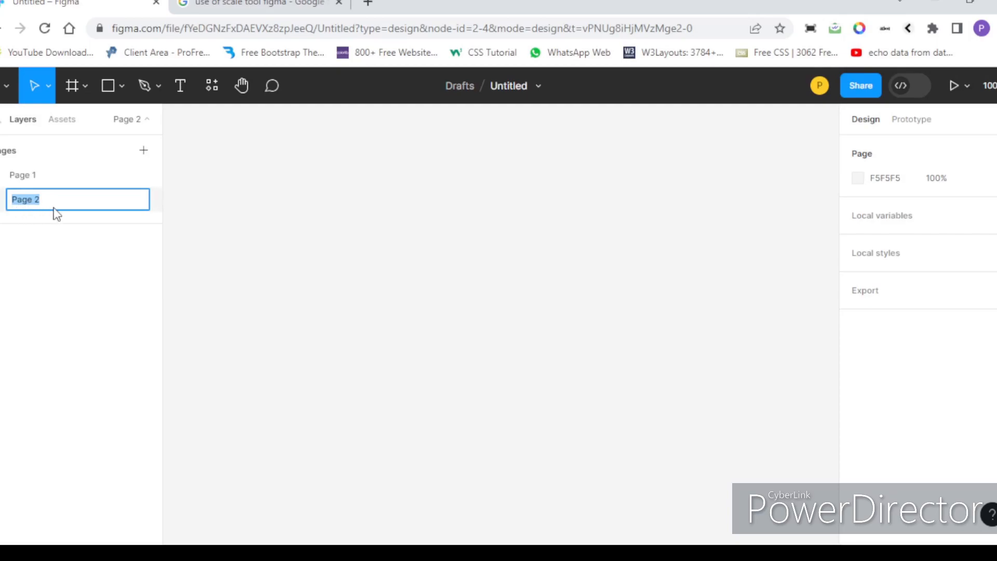
pyautogui.click(100, 232)
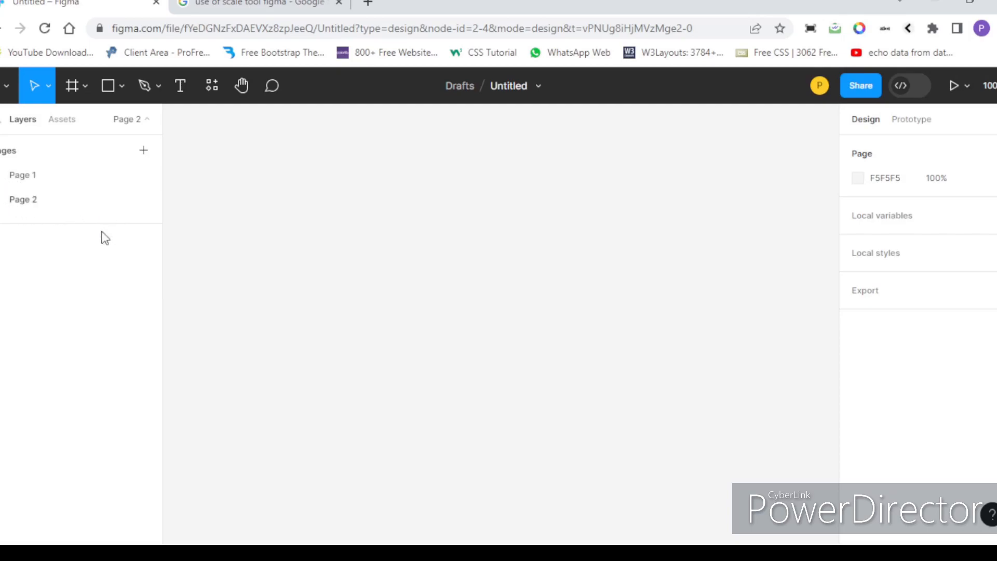
pyautogui.rightClick(59, 203)
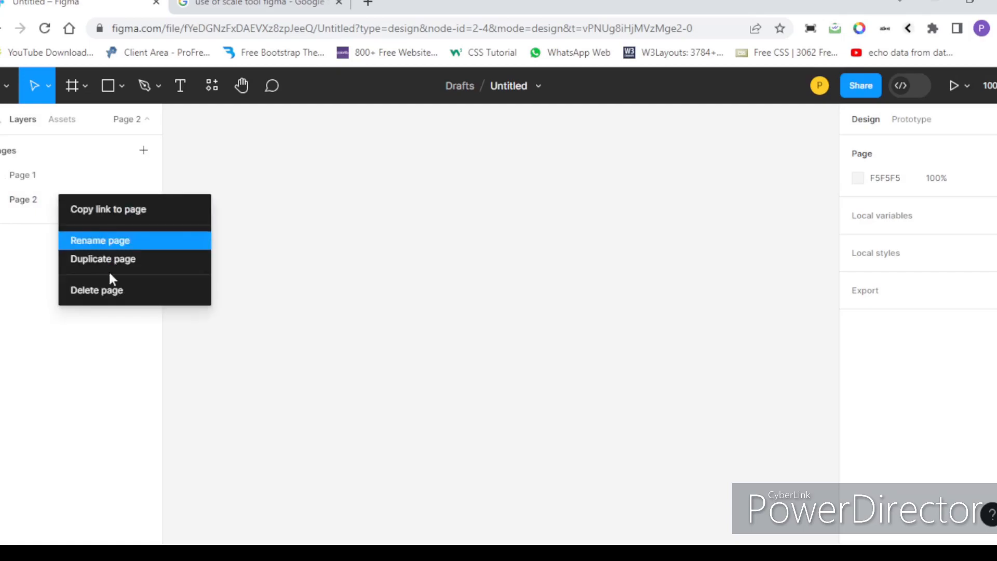
pyautogui.click(112, 294)
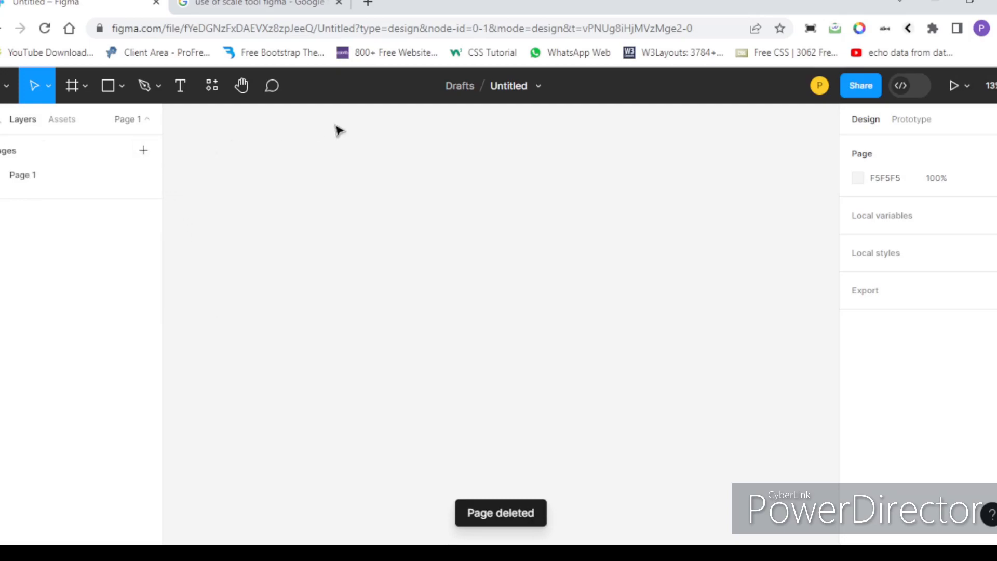
# Look through the preset frame sizes offered by the Frame tool, from the phone models to the other device categories.
pyautogui.click(820, 85)
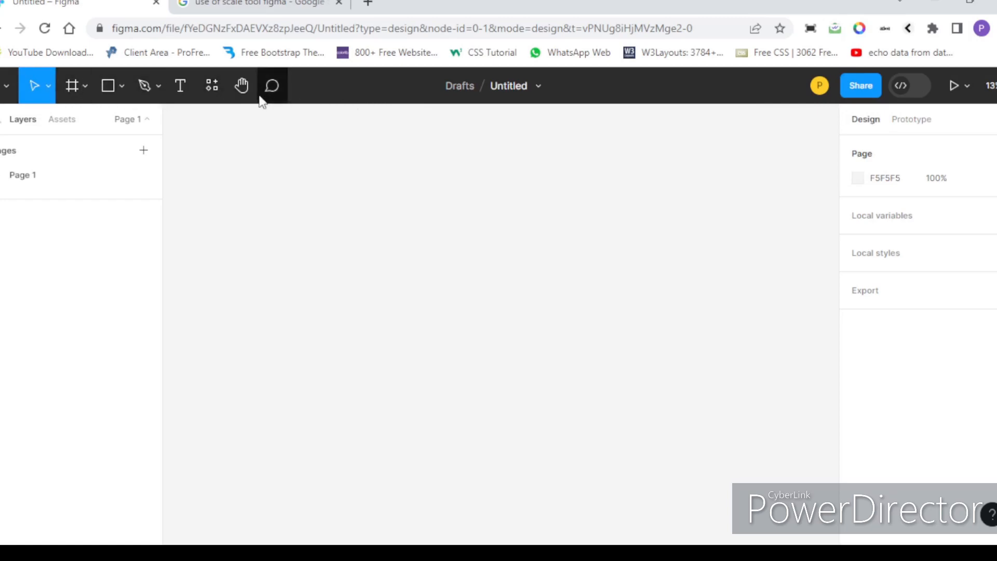
pyautogui.click(73, 90)
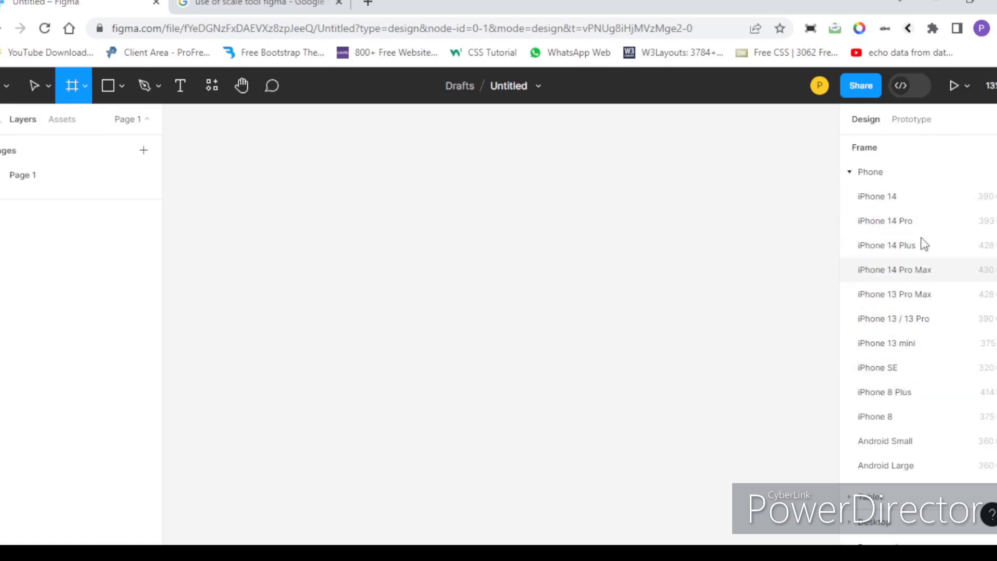
pyautogui.scroll(-5, 887, 256)
pyautogui.scroll(5, 878, 208)
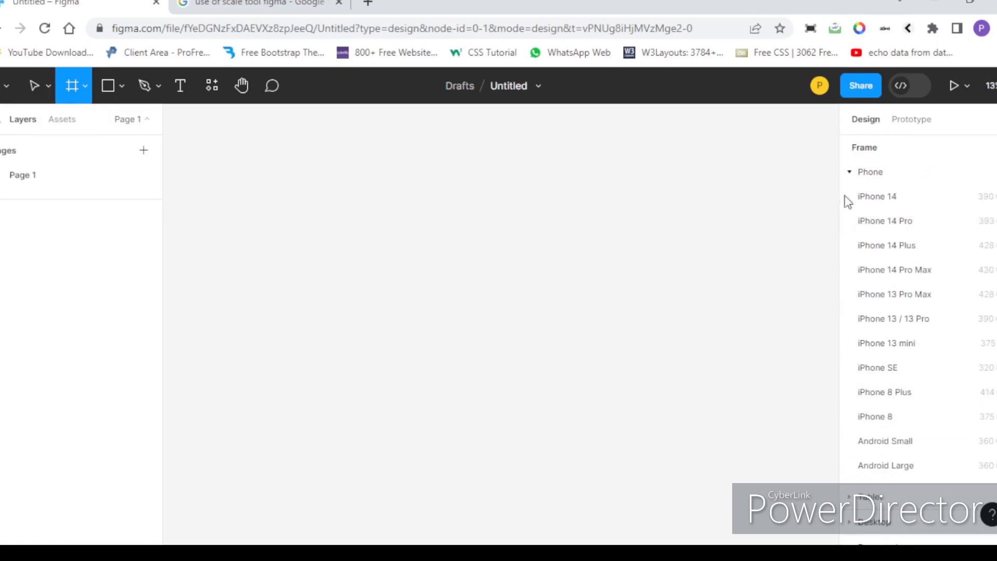
pyautogui.scroll(-3, 897, 463)
pyautogui.scroll(3, 878, 249)
pyautogui.scroll(-3, 915, 342)
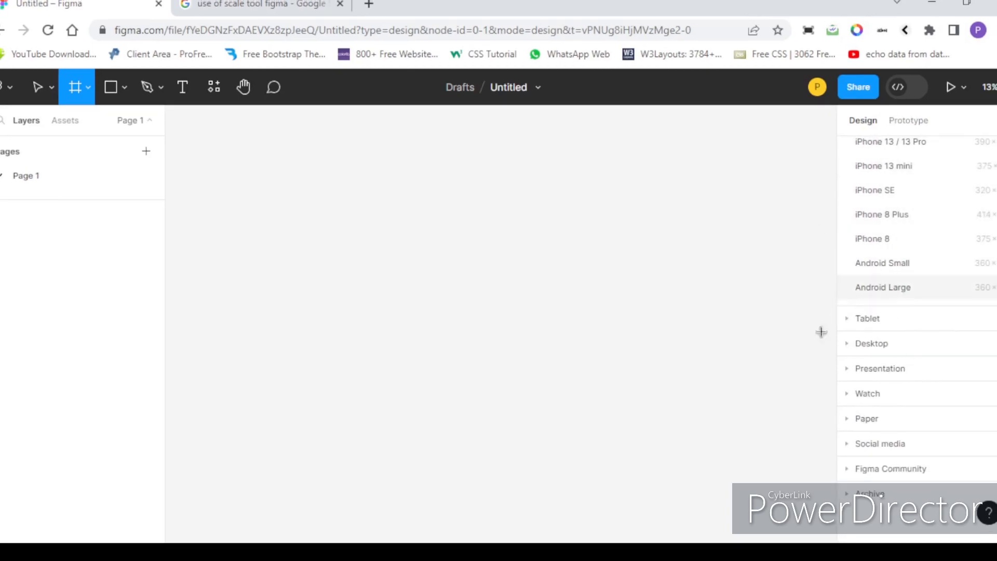
pyautogui.scroll(3, 915, 291)
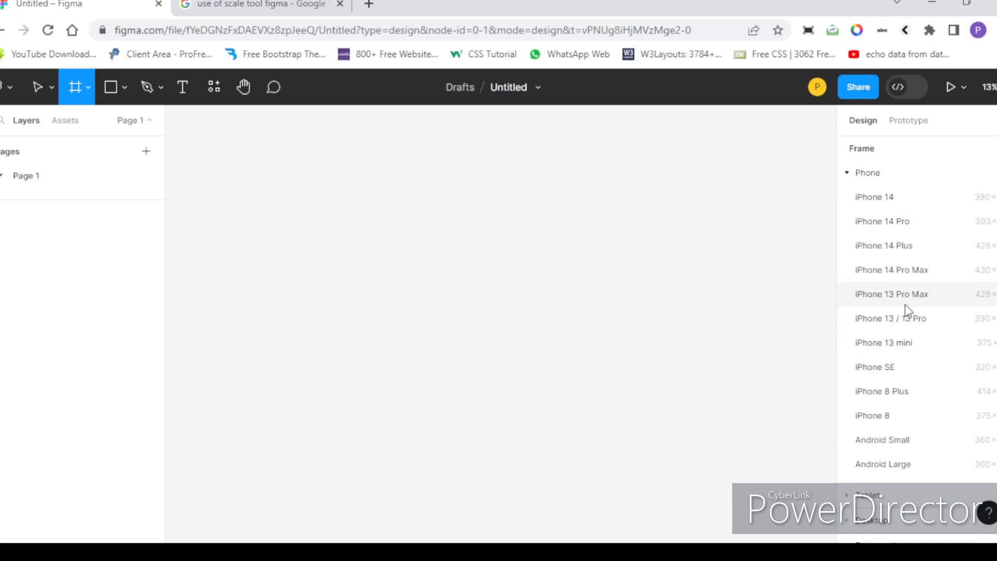
pyautogui.click(87, 96)
pyautogui.click(87, 96)
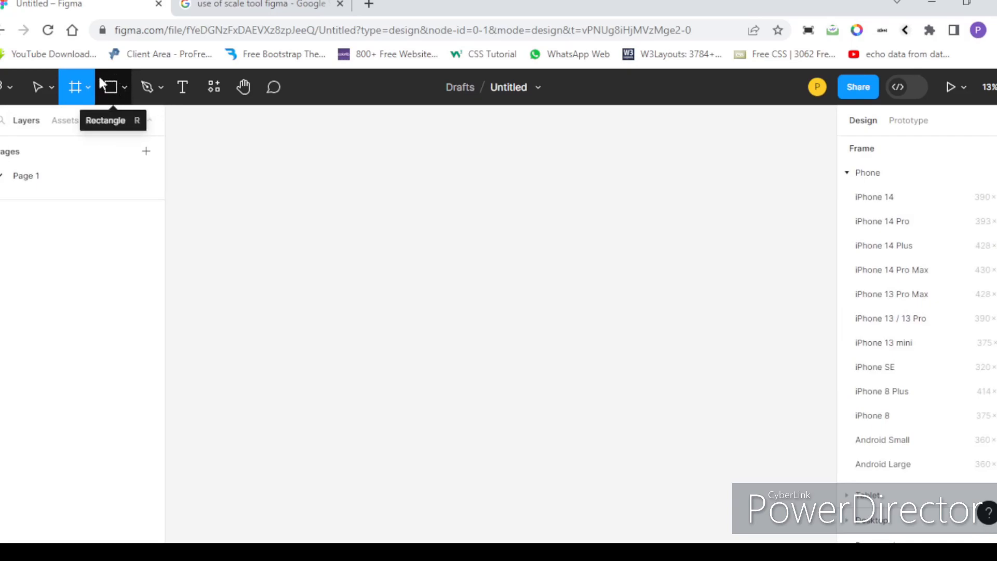
# Draw a square of about 1583 × 1583 on the empty canvas with the Rectangle tool.
pyautogui.click(125, 90)
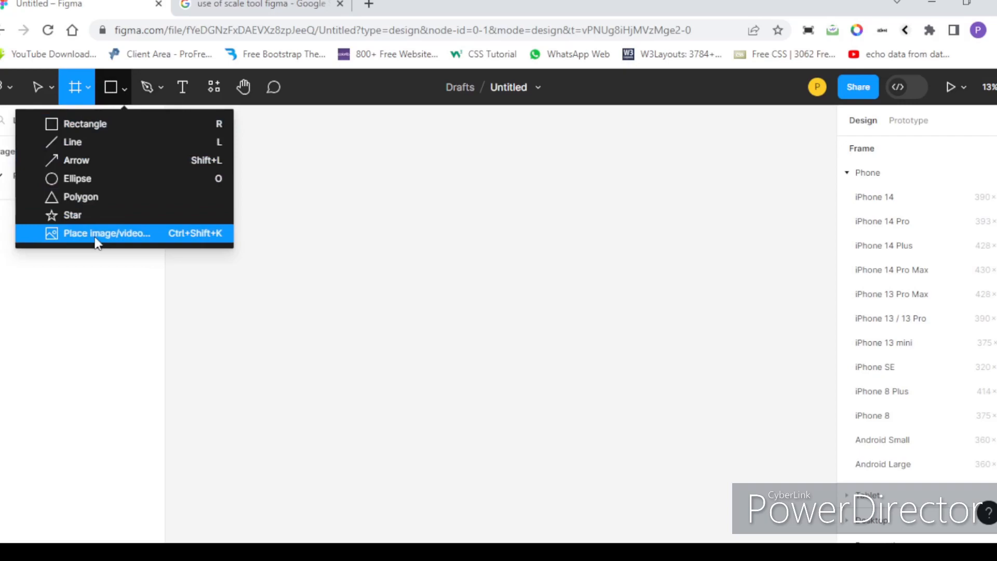
pyautogui.click(116, 123)
pyautogui.moveTo(233, 166); pyautogui.dragTo(388, 302)
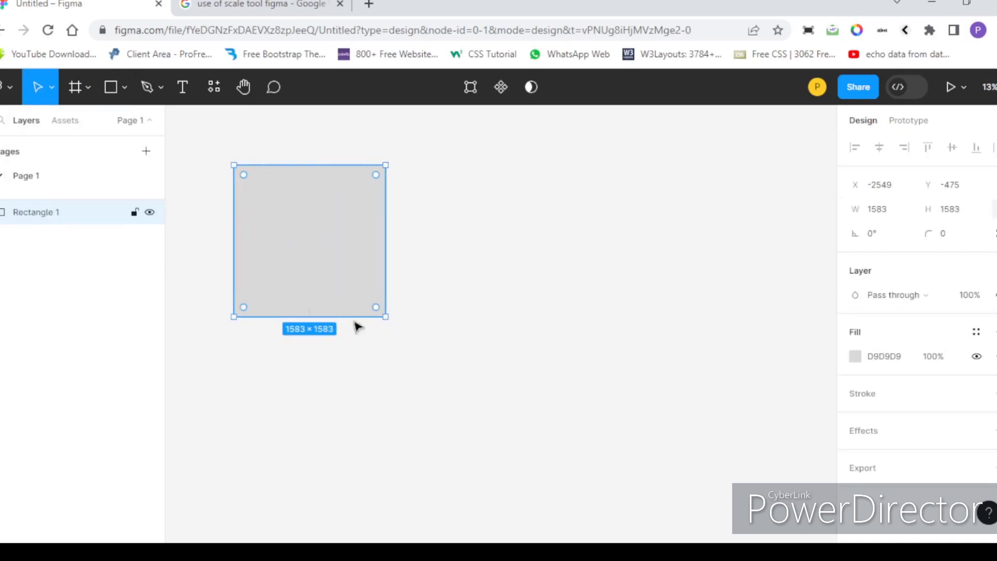
# Change the square's fill to a bright, fully saturated orange and deselect it.
pyautogui.click(855, 358)
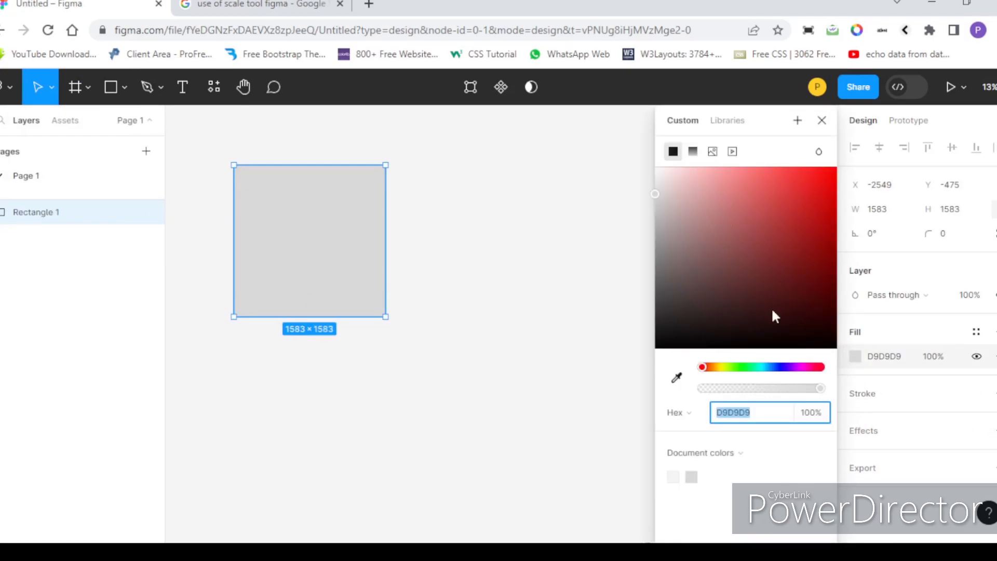
pyautogui.moveTo(711, 372); pyautogui.dragTo(715, 369)
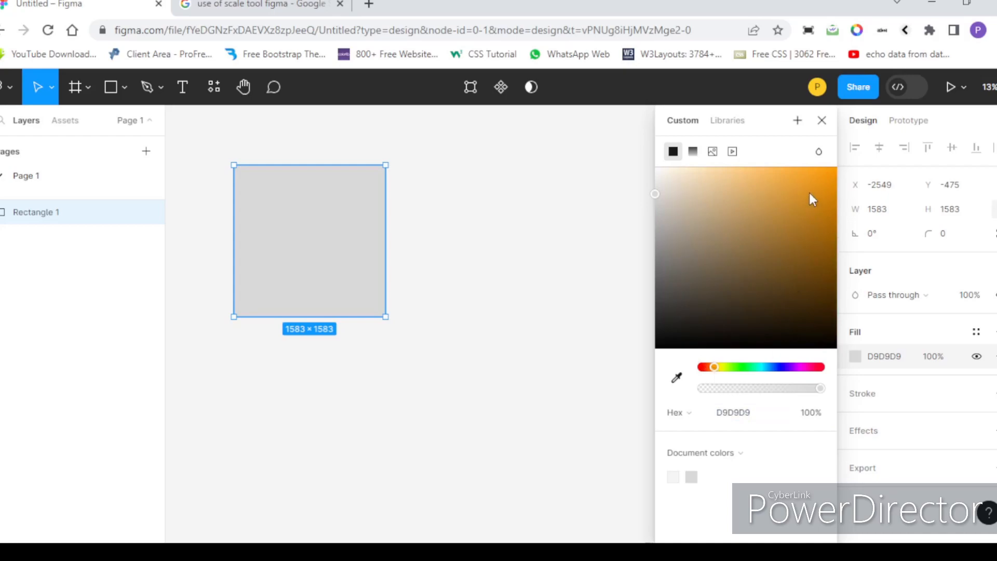
pyautogui.moveTo(809, 193); pyautogui.dragTo(832, 175)
pyautogui.click(468, 260)
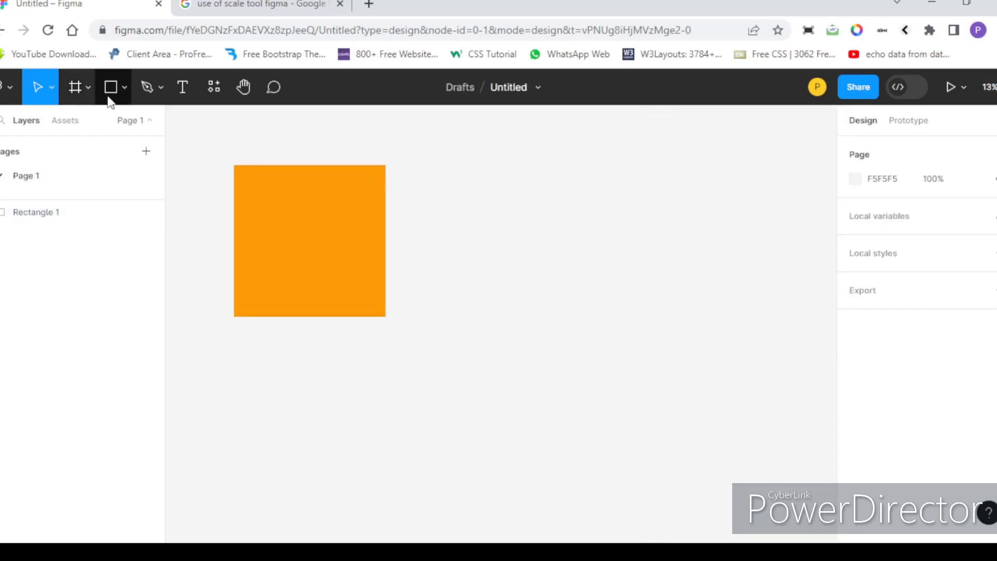
# Draw a horizontal line about 1049 long to the right of the orange square, level with its middle.
pyautogui.click(125, 88)
pyautogui.click(99, 143)
pyautogui.scroll(-3, 252, 236)
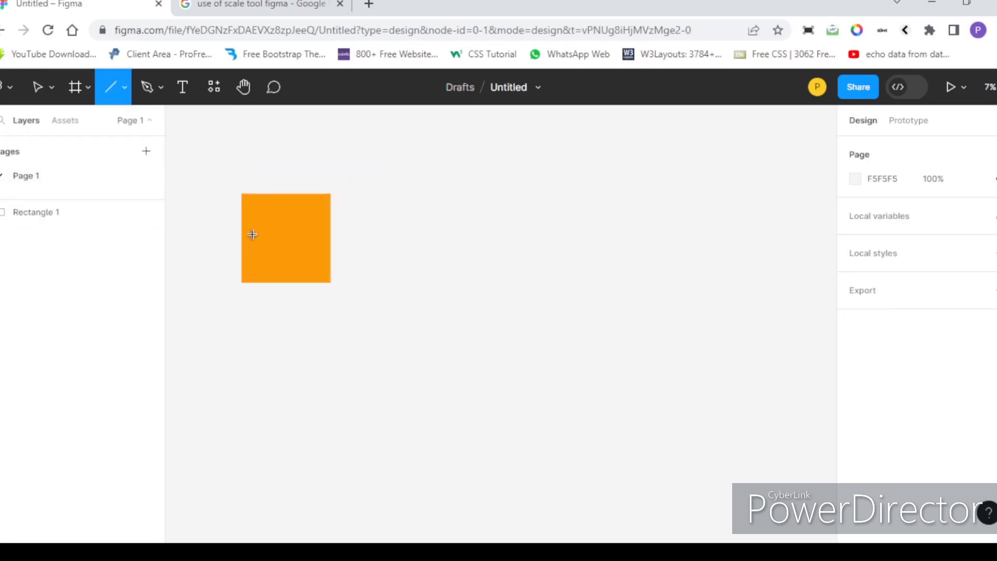
pyautogui.scroll(2, 321, 237)
pyautogui.moveTo(325, 238)
pyautogui.mouseDown()
pyautogui.moveTo(423, 238)
pyautogui.moveTo(385, 242)
pyautogui.mouseUp()
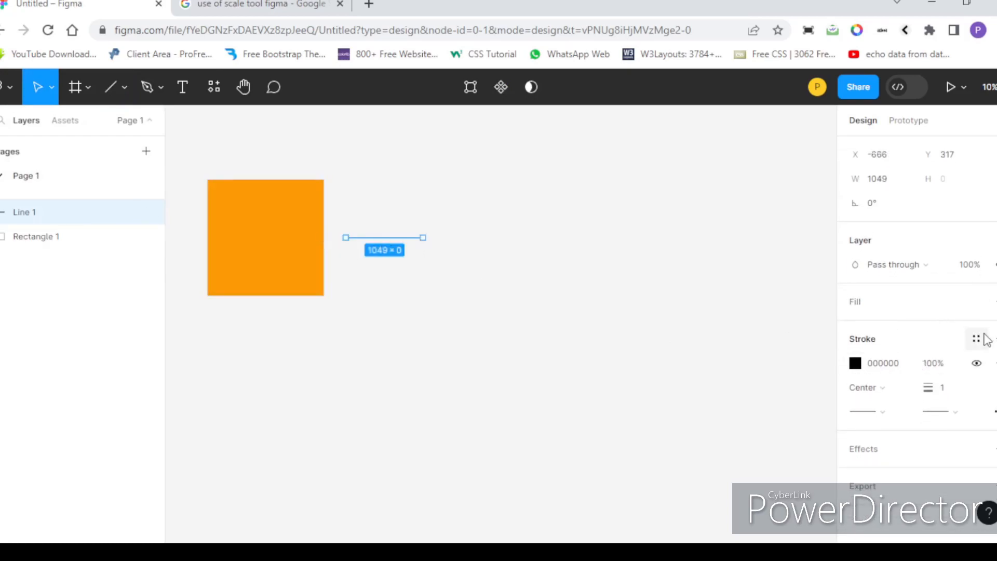
# Set the line's stroke weight to 9 and its stroke color to red FF0000.
pyautogui.moveTo(928, 388); pyautogui.dragTo(938, 389)
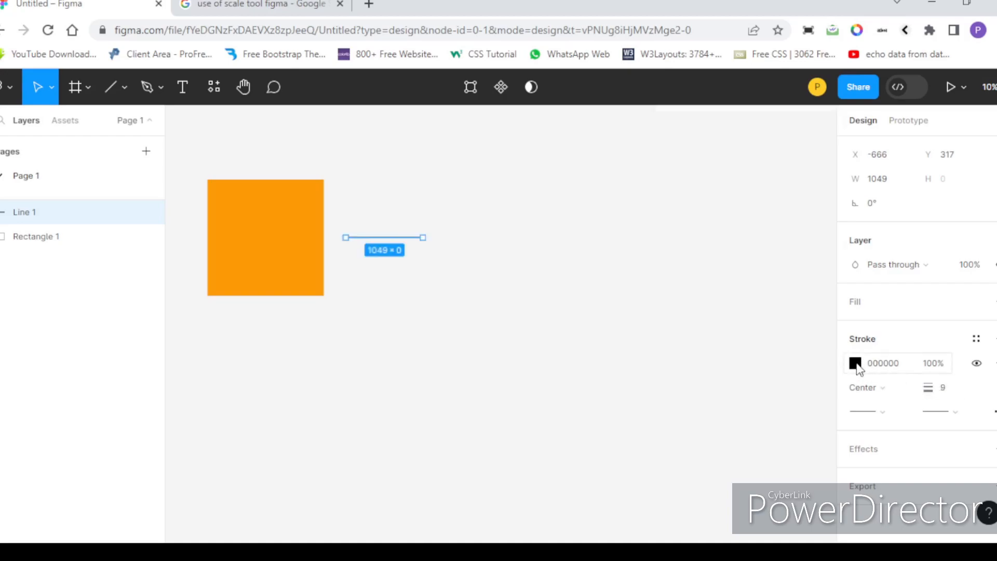
pyautogui.click(855, 364)
pyautogui.moveTo(741, 311); pyautogui.dragTo(837, 168)
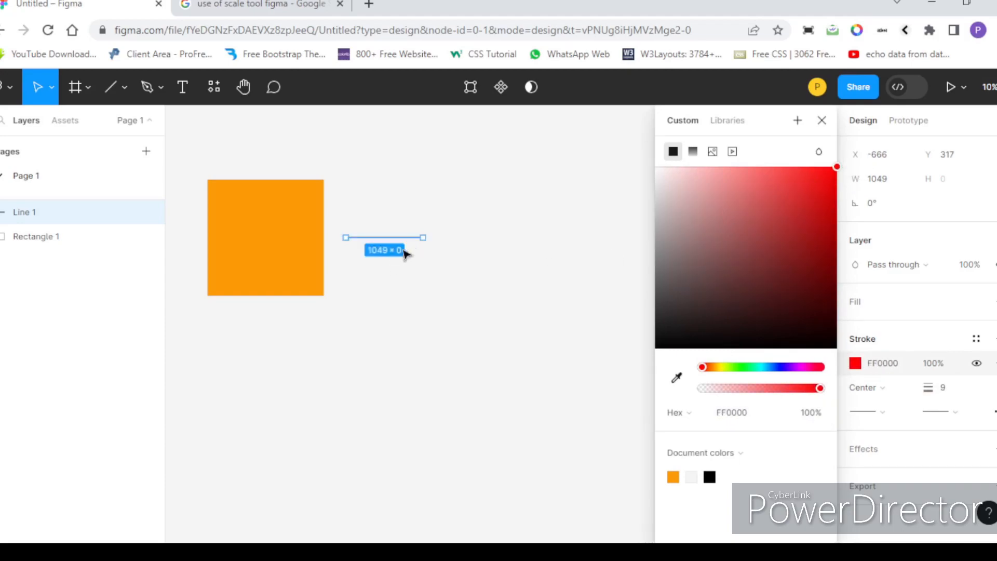
# Lengthen the red line slightly by extending its right end, and deselect it.
pyautogui.moveTo(424, 237); pyautogui.dragTo(440, 237)
pyautogui.click(491, 272)
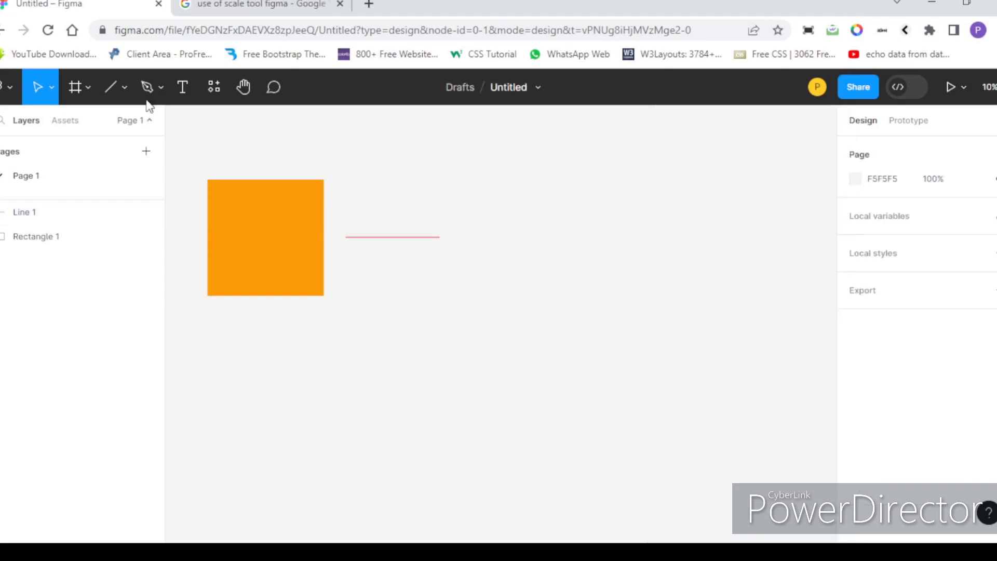
# Draw a horizontal arrow about 1219 long to the right of the red line, at the same height.
pyautogui.click(126, 89)
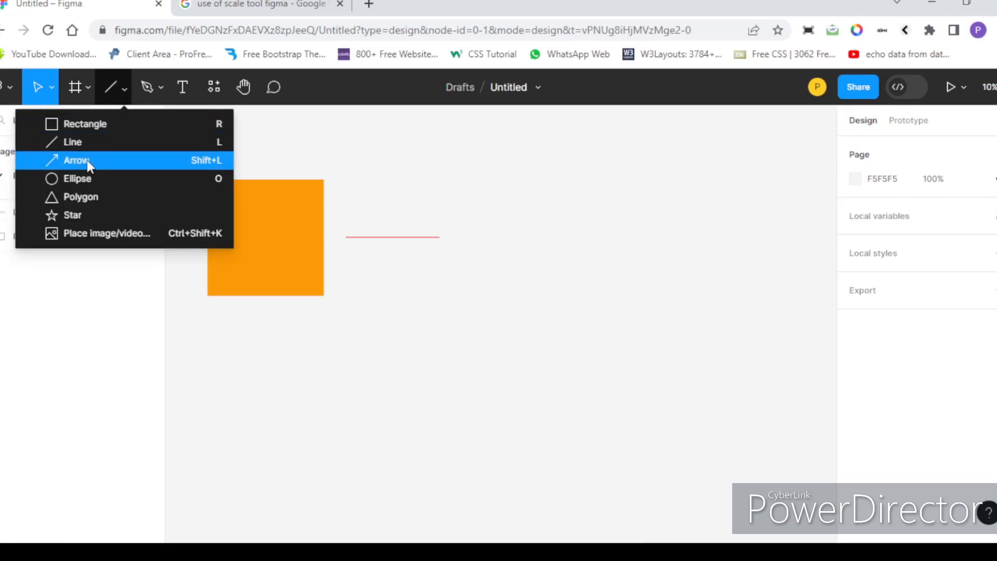
pyautogui.click(123, 163)
pyautogui.hscroll(1, 446, 238)
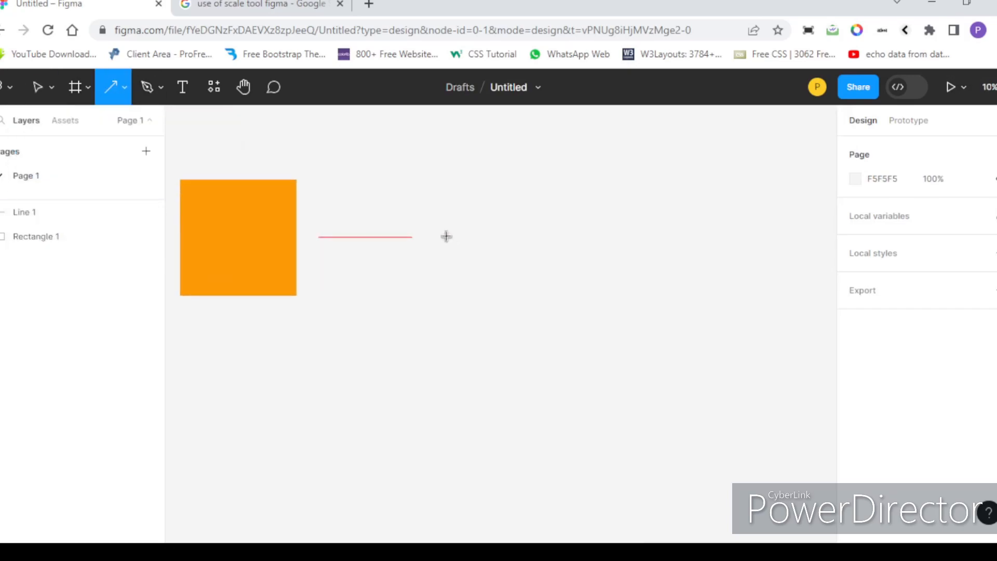
pyautogui.moveTo(441, 237); pyautogui.dragTo(531, 237)
# Set the arrow's stroke weight to 8 and deselect it.
pyautogui.scroll(5, 530, 237)
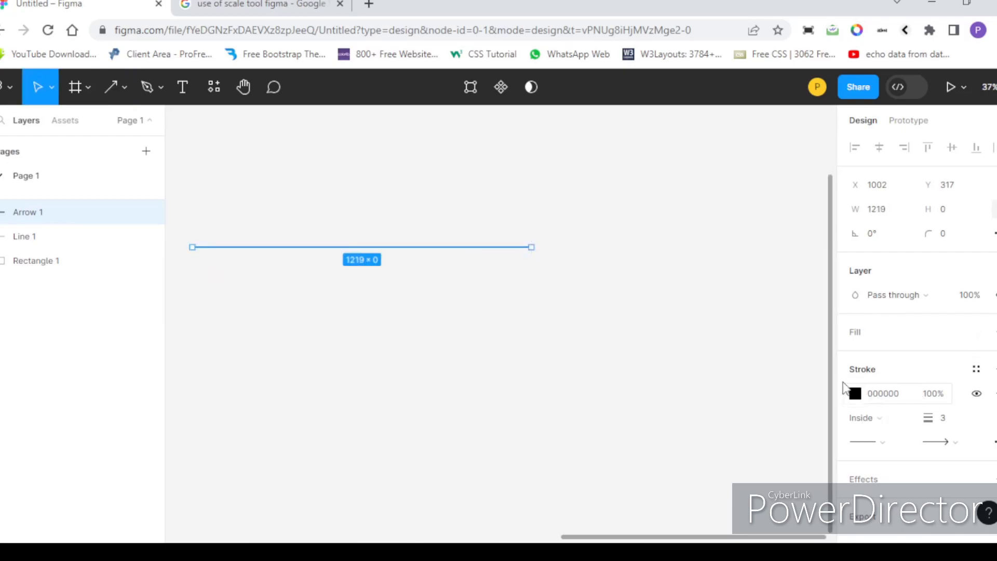
pyautogui.scroll(-2, 717, 338)
pyautogui.hscroll(-1, 717, 338)
pyautogui.moveTo(928, 418); pyautogui.dragTo(932, 418)
pyautogui.scroll(-5, 540, 325)
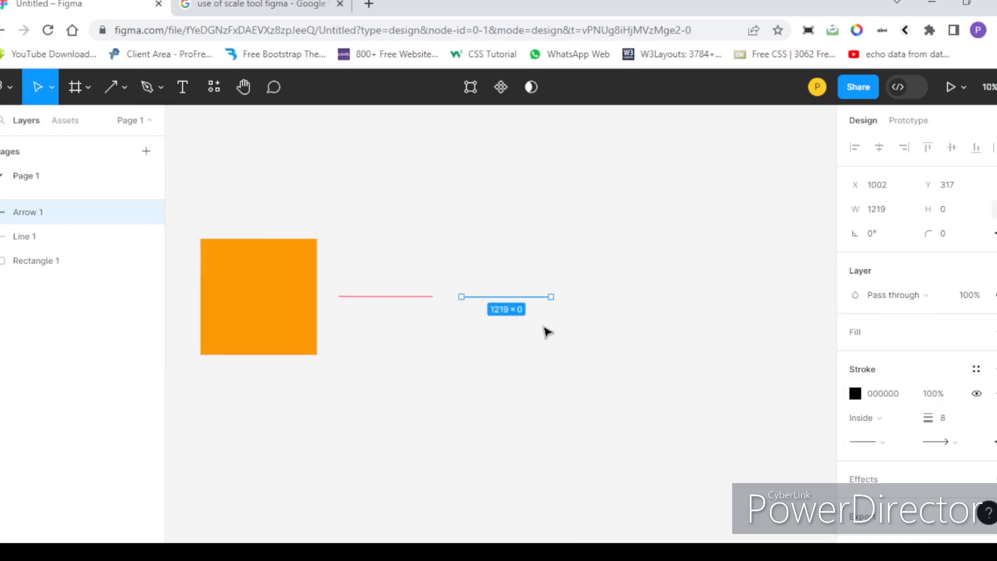
pyautogui.click(681, 461)
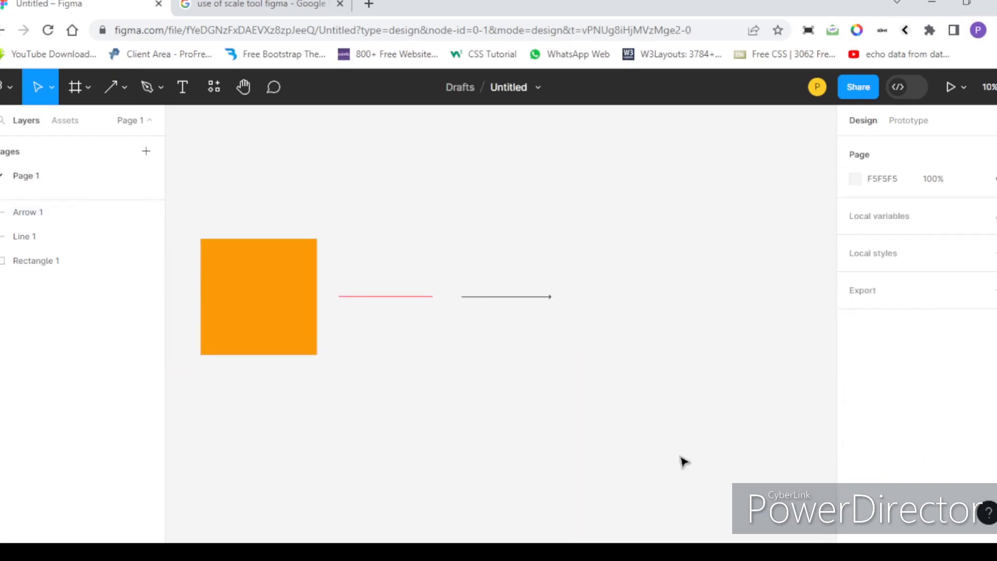
# Draw a circle of about 1753 × 1753 to the right of the arrow with the Ellipse tool.
pyautogui.click(123, 89)
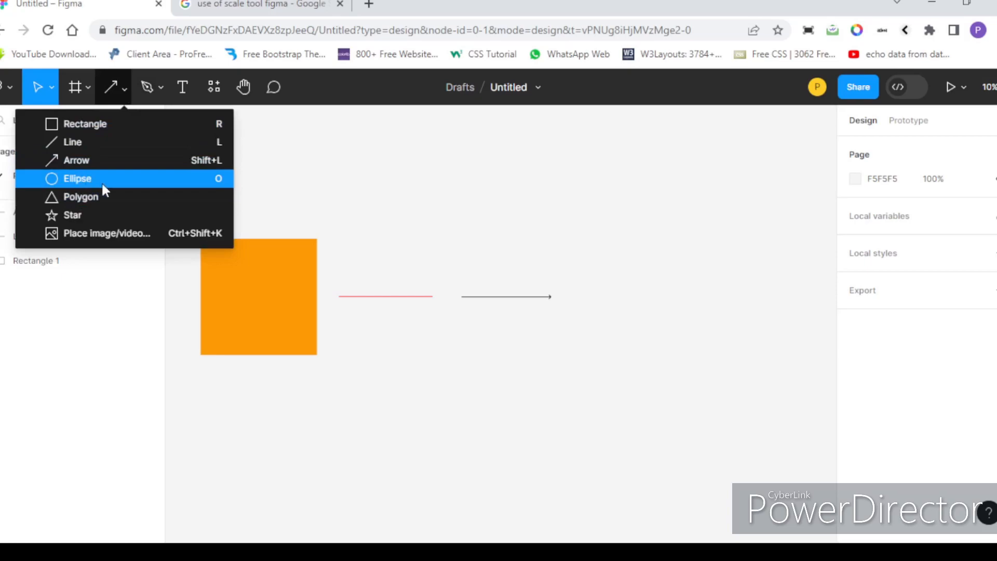
pyautogui.click(116, 181)
pyautogui.scroll(-5, 525, 336)
pyautogui.scroll(3, 388, 283)
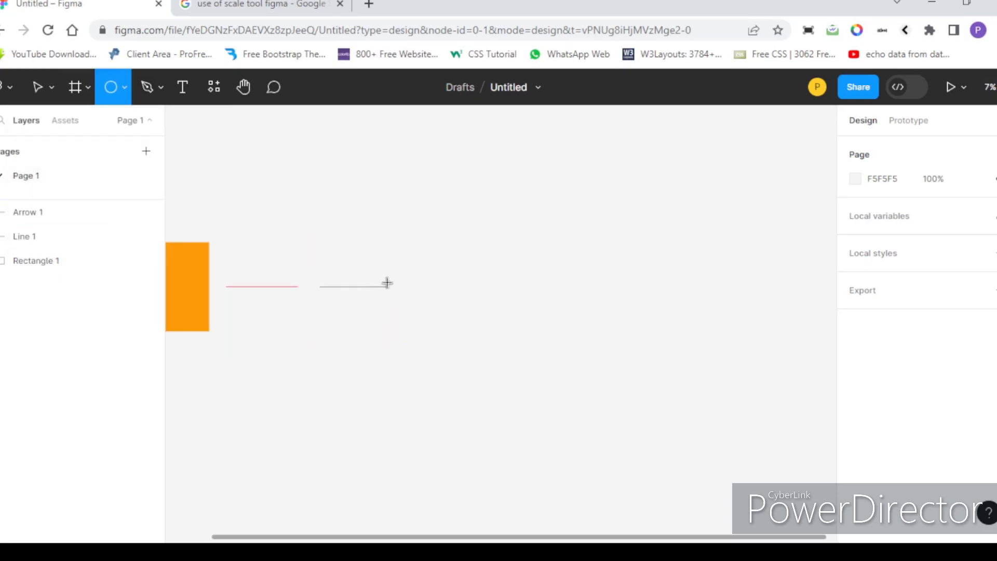
pyautogui.moveTo(451, 239); pyautogui.dragTo(550, 313)
# Shrink the circle proportionally to about 1736 × 1736.
pyautogui.scroll(-3, 590, 289)
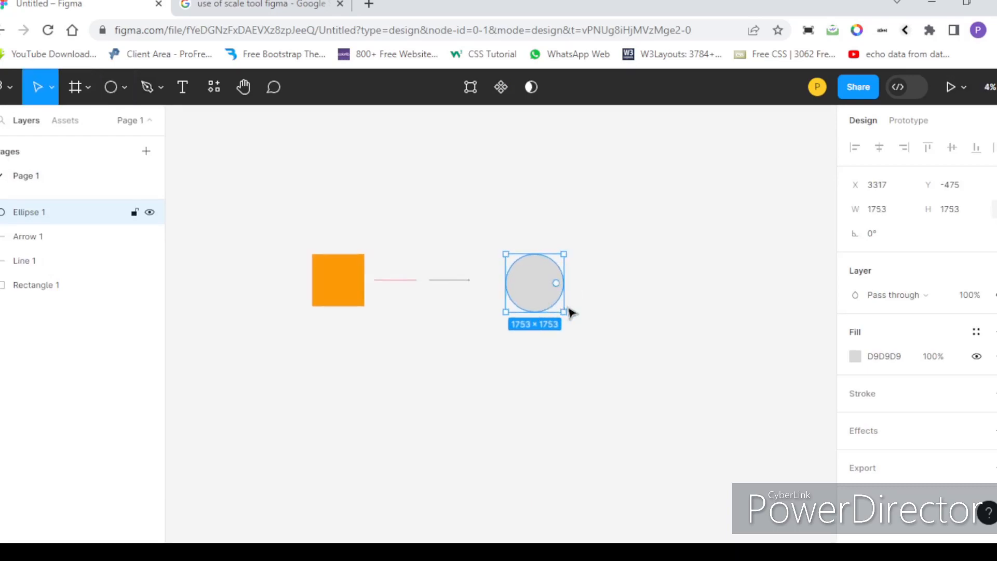
pyautogui.scroll(5, 572, 313)
pyautogui.moveTo(560, 320)
pyautogui.mouseDown()
pyautogui.moveTo(481, 244)
pyautogui.moveTo(554, 319)
pyautogui.mouseUp()
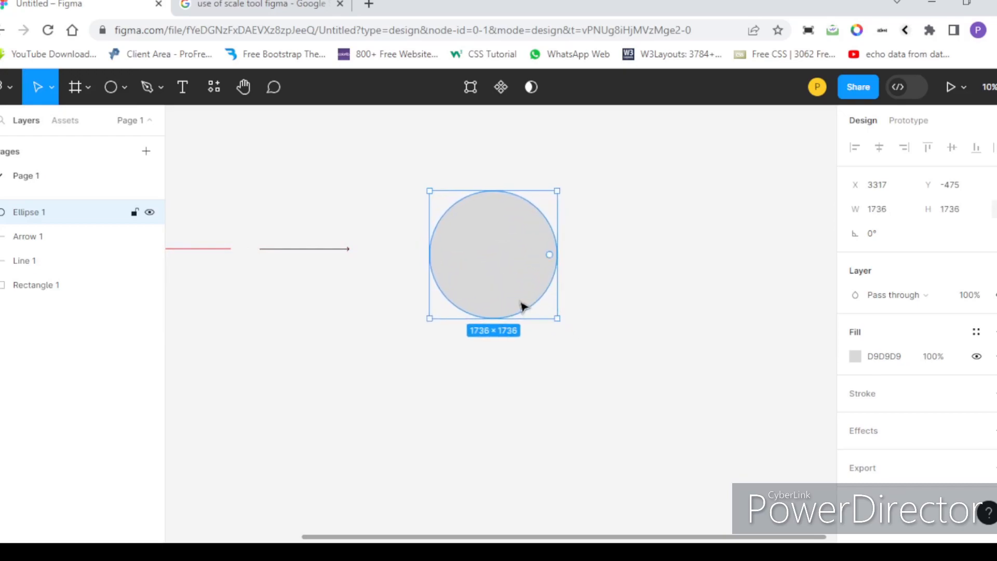
# Draw a wide ellipse of about 3768 × 2752 to the upper right of the circle.
pyautogui.scroll(-3, 523, 303)
pyautogui.click(111, 88)
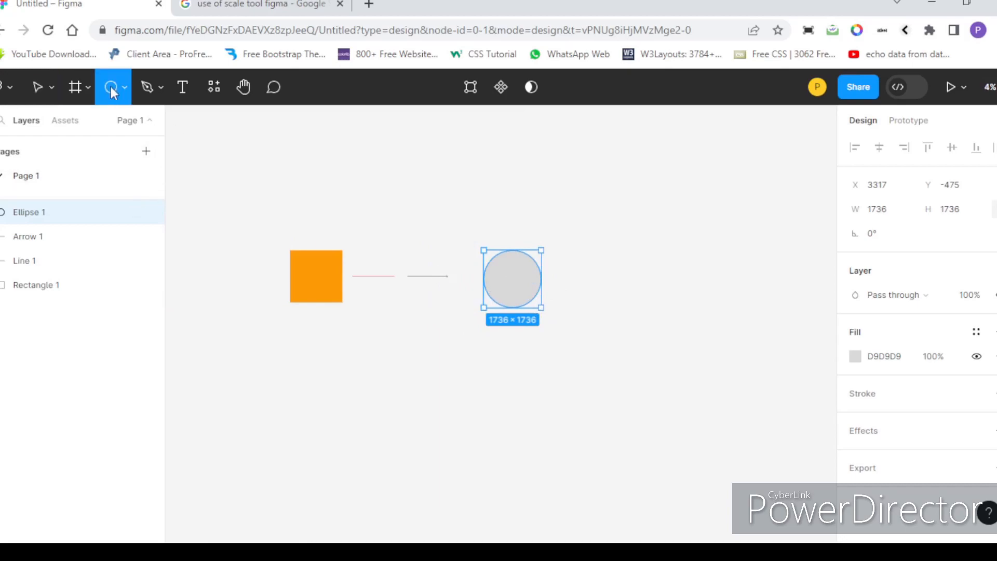
pyautogui.moveTo(580, 185)
pyautogui.mouseDown()
pyautogui.moveTo(659, 242)
pyautogui.moveTo(674, 294)
pyautogui.moveTo(724, 310)
pyautogui.moveTo(705, 284)
pyautogui.mouseUp()
# Draw a wide rectangle of about 2573 × 988 below the arrow and circle.
pyautogui.click(128, 89)
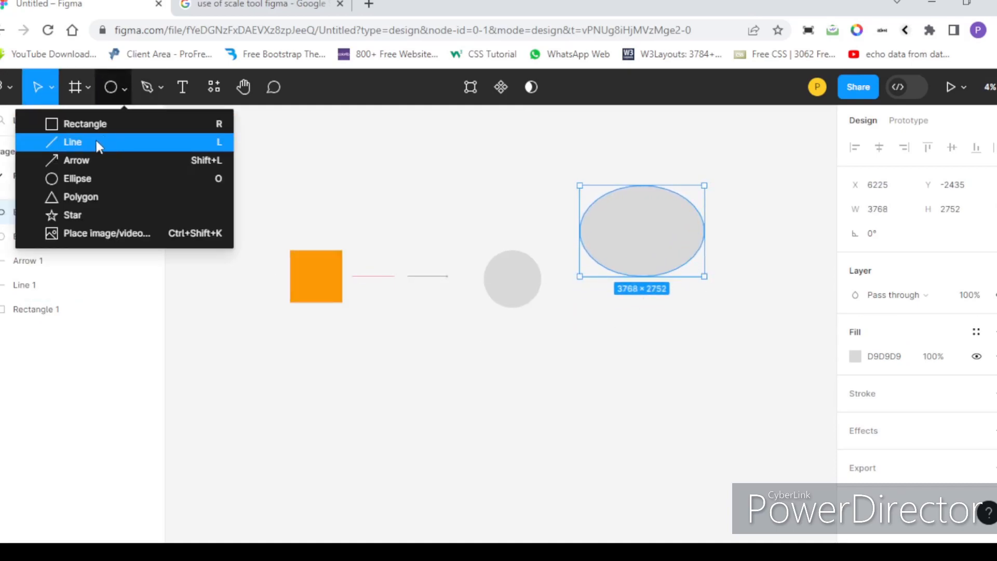
pyautogui.click(83, 124)
pyautogui.scroll(-2, 411, 305)
pyautogui.moveTo(381, 255)
pyautogui.mouseDown()
pyautogui.moveTo(484, 334)
pyautogui.moveTo(530, 405)
pyautogui.moveTo(495, 380)
pyautogui.moveTo(484, 296)
pyautogui.moveTo(466, 288)
pyautogui.mouseUp()
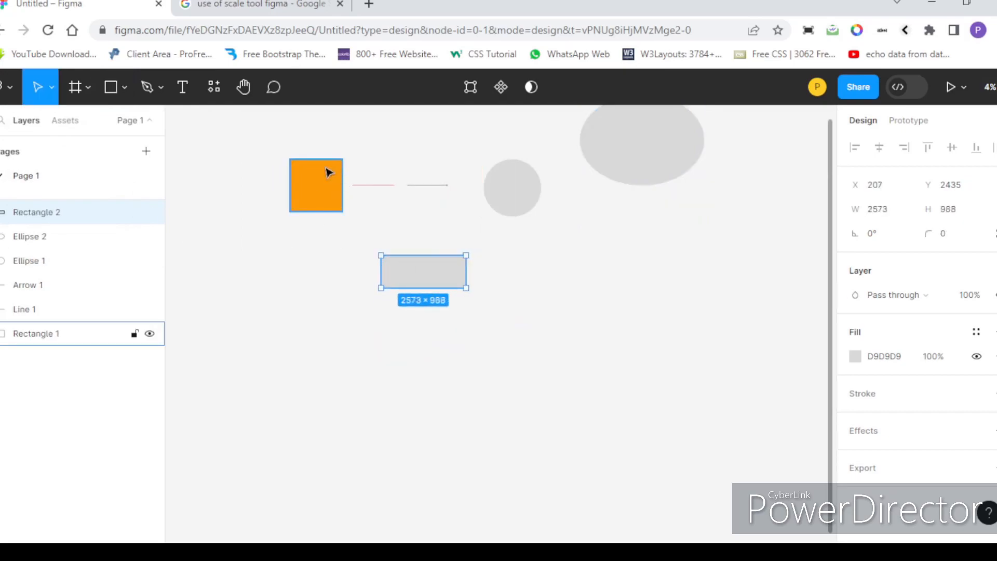
# Delete the grey rectangle below the arrow and the large wide ellipse to the upper right of the circle.
pyautogui.moveTo(467, 289); pyautogui.dragTo(502, 327)
pyautogui.press('Delete')
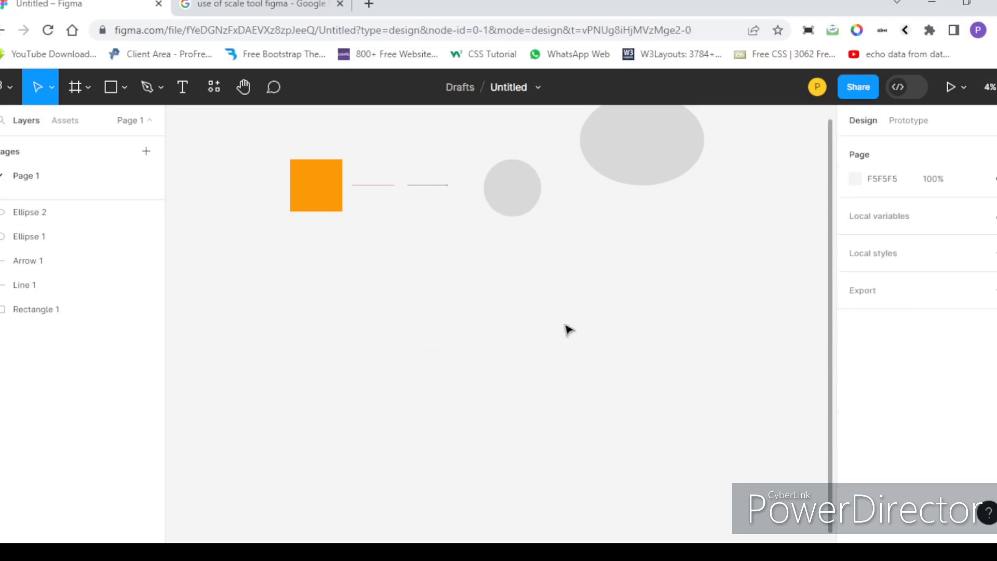
pyautogui.click(664, 161)
pyautogui.scroll(3, 535, 192)
pyautogui.scroll(-3, 550, 208)
pyautogui.scroll(1, 532, 200)
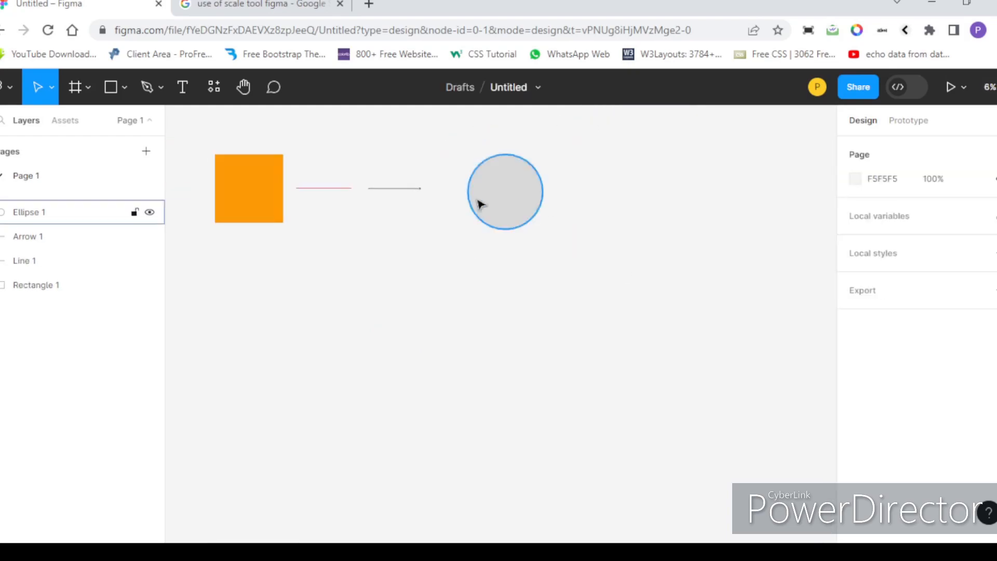
# Draw a circle of about 1549 × 1549 below the orange square with the Ellipse tool, and delete it.
pyautogui.click(123, 87)
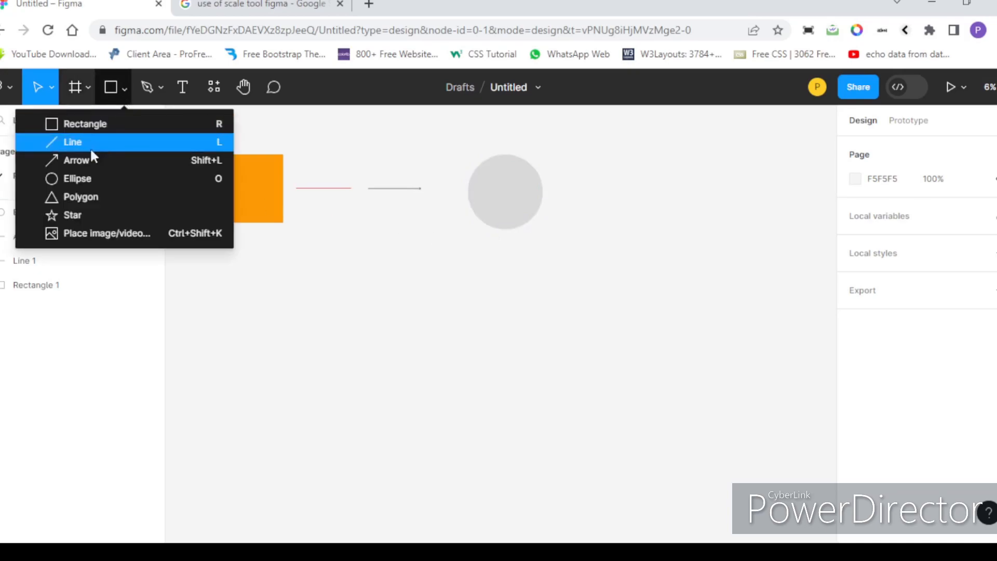
pyautogui.click(75, 179)
pyautogui.scroll(2, 193, 225)
pyautogui.scroll(-2, 416, 270)
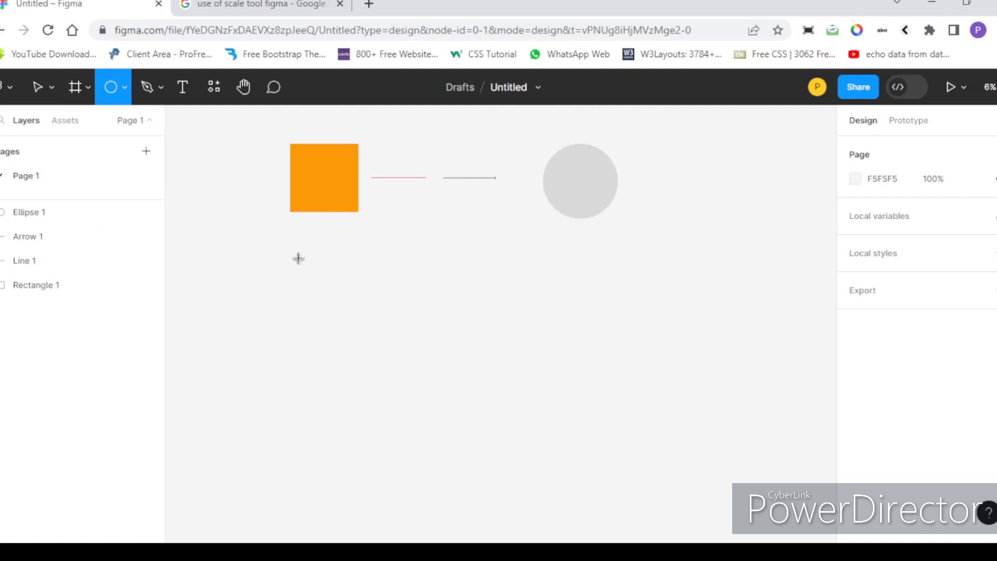
pyautogui.moveTo(285, 243); pyautogui.dragTo(347, 312)
pyautogui.scroll(2, 285, 276)
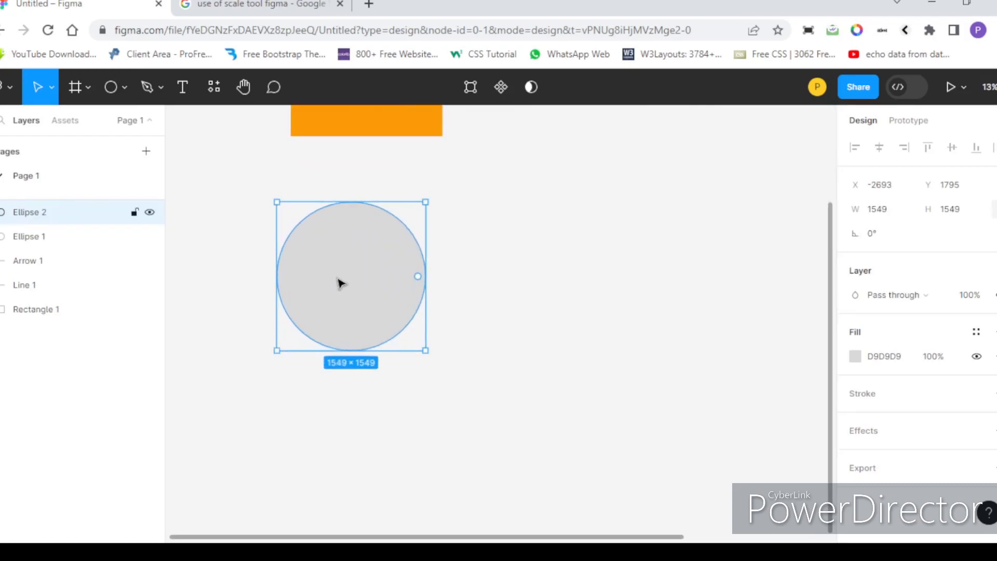
pyautogui.scroll(-2, 351, 280)
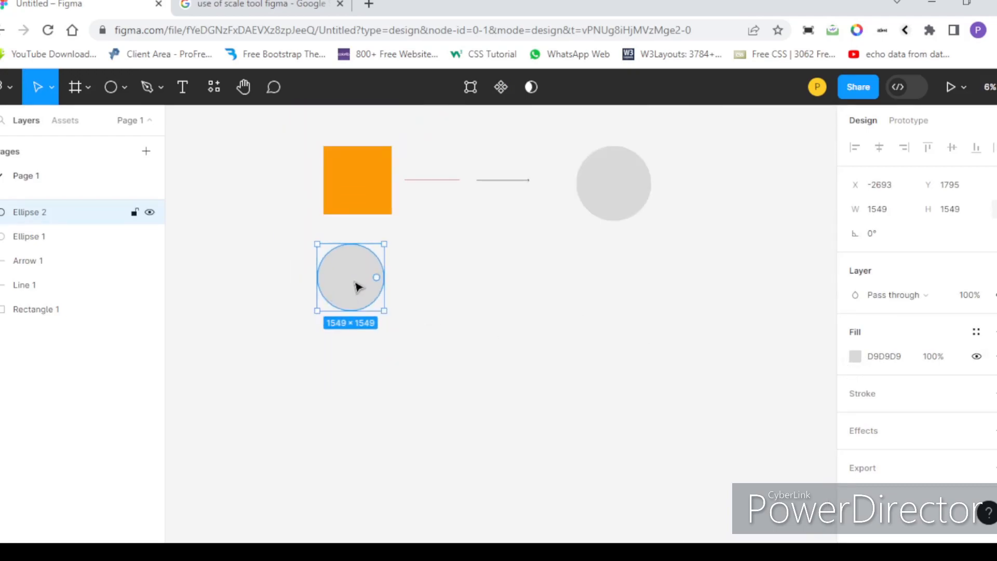
pyautogui.press('Delete')
pyautogui.click(634, 207)
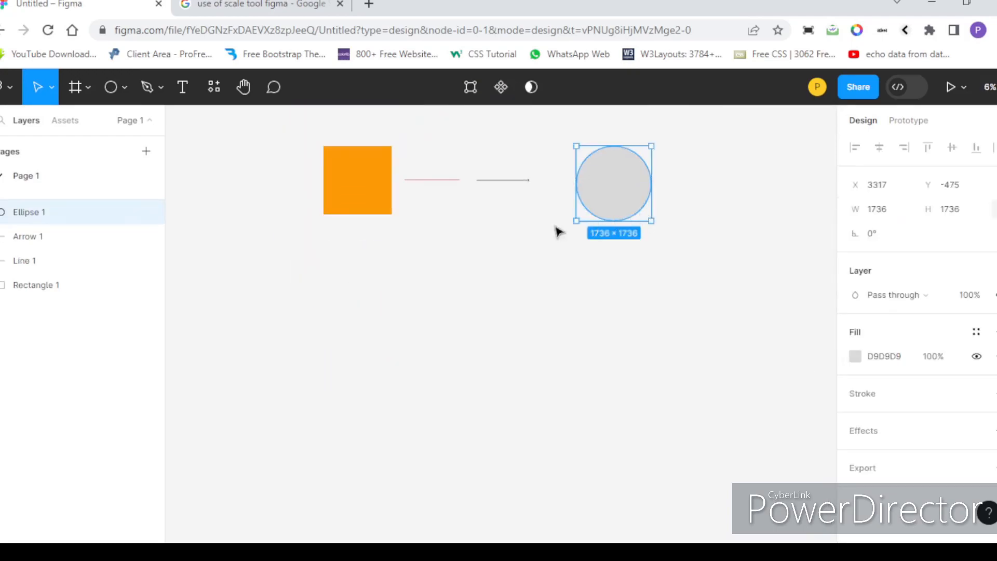
pyautogui.scroll(2, 517, 187)
pyautogui.scroll(-2, 474, 187)
pyautogui.click(482, 181)
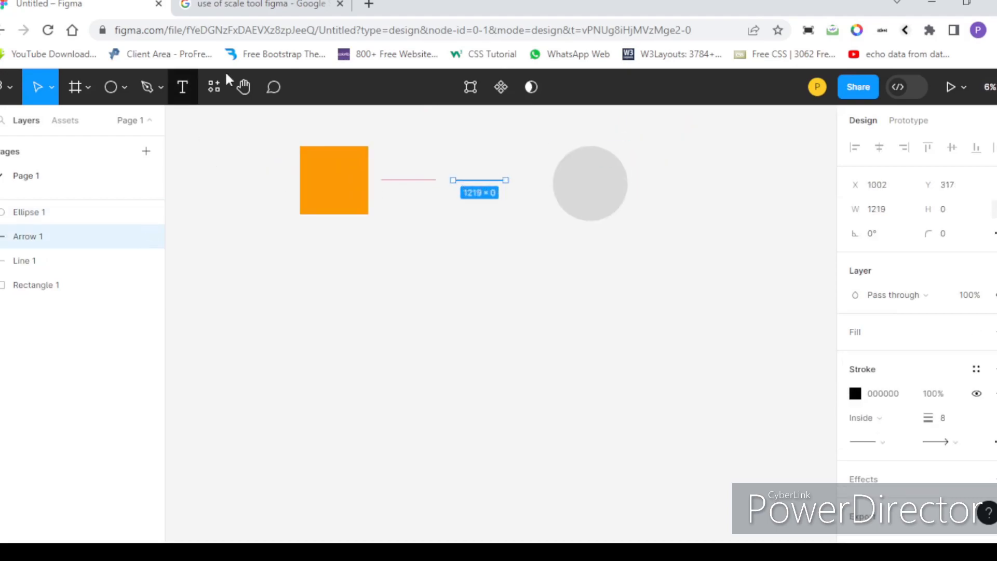
# Draw a slightly slanted line about 2587 long below the red line and arrow, and delete it.
pyautogui.click(126, 83)
pyautogui.click(114, 141)
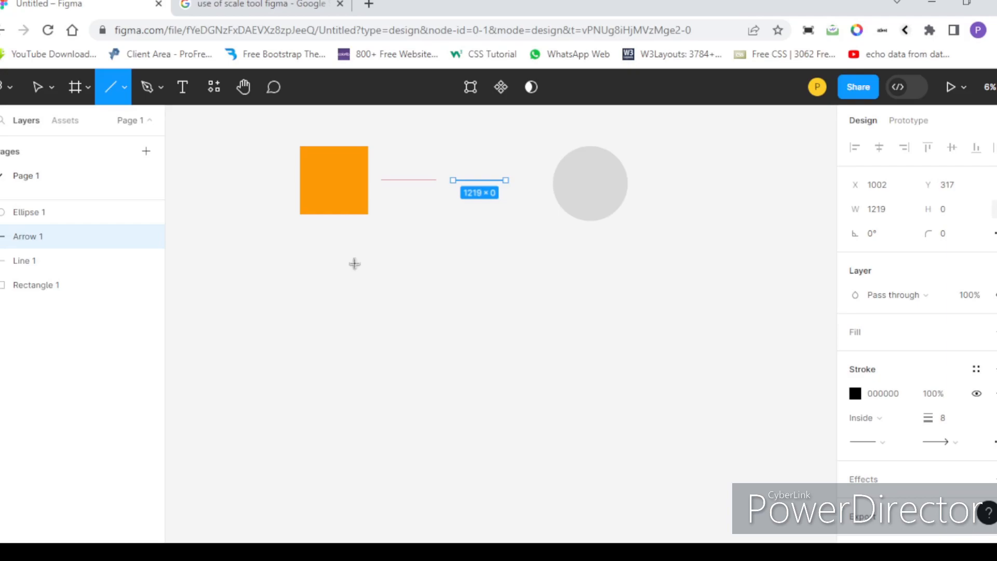
pyautogui.moveTo(367, 250)
pyautogui.mouseDown()
pyautogui.moveTo(382, 263)
pyautogui.moveTo(441, 272)
pyautogui.moveTo(484, 214)
pyautogui.moveTo(456, 242)
pyautogui.moveTo(490, 263)
pyautogui.moveTo(479, 258)
pyautogui.mouseUp()
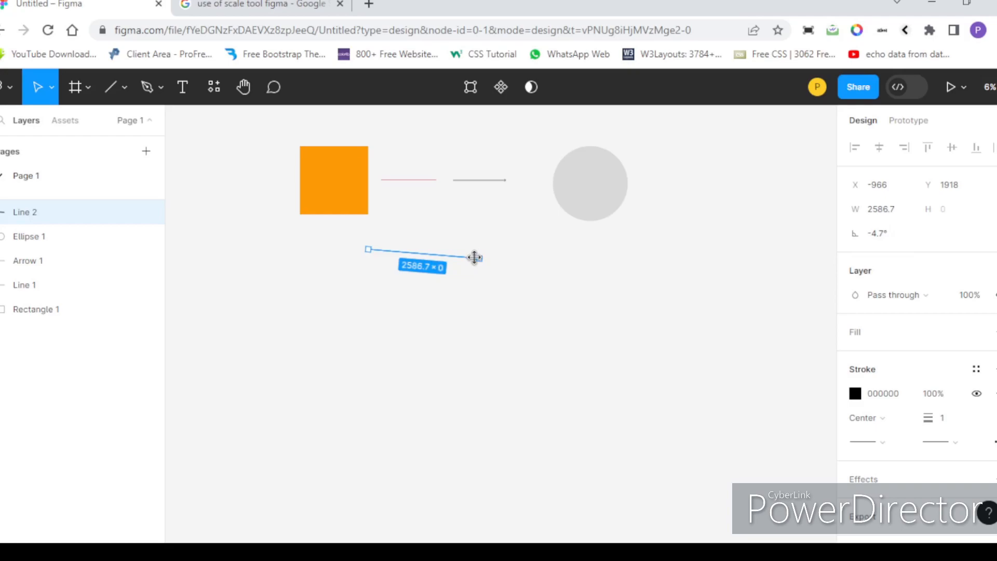
pyautogui.press('Delete')
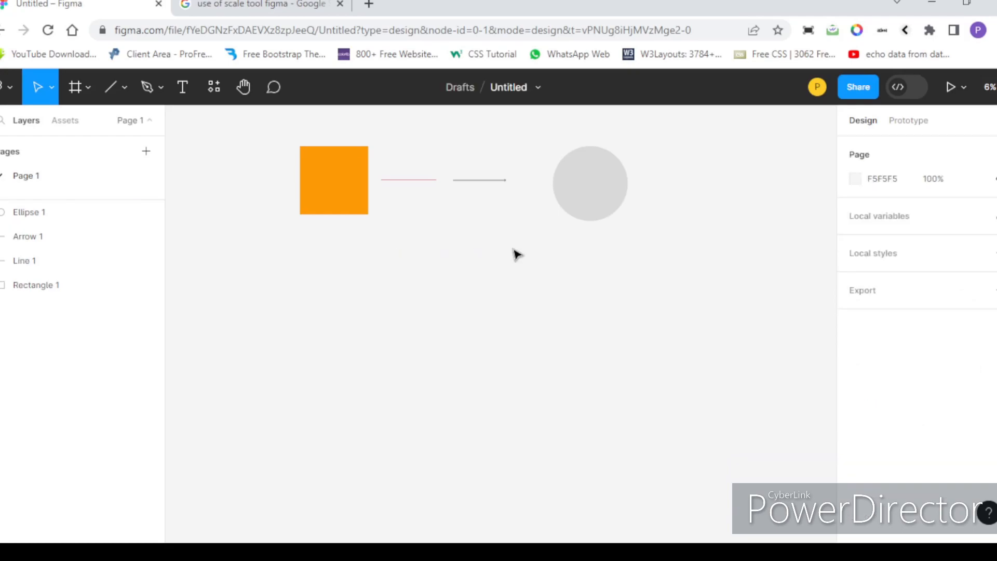
# Draw a perfectly horizontal line about 2021 long below the red line and arrow, and delete it.
pyautogui.click(111, 88)
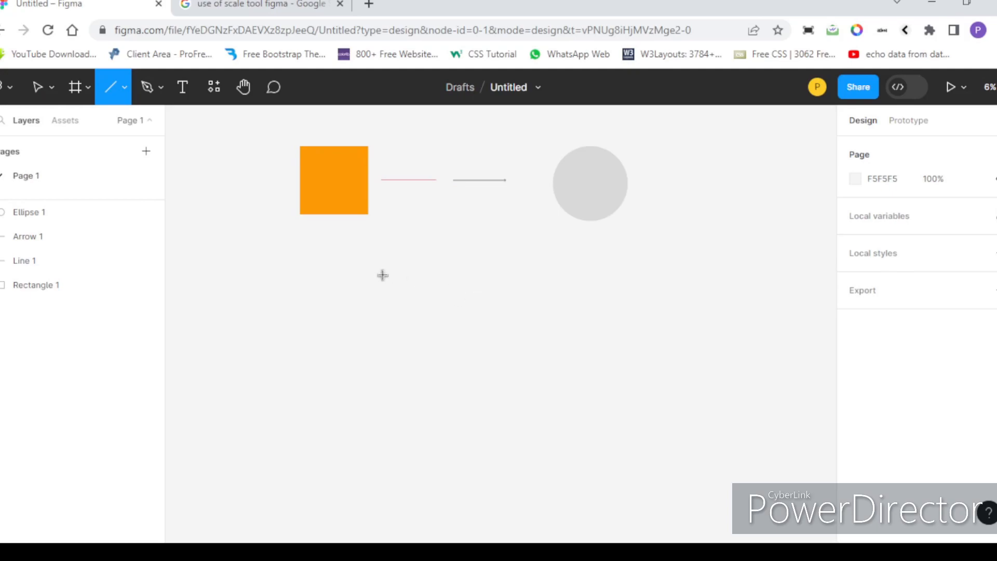
pyautogui.moveTo(381, 274)
pyautogui.mouseDown()
pyautogui.moveTo(479, 274)
pyautogui.moveTo(461, 274)
pyautogui.moveTo(470, 277)
pyautogui.mouseUp()
pyautogui.scroll(3, 381, 274)
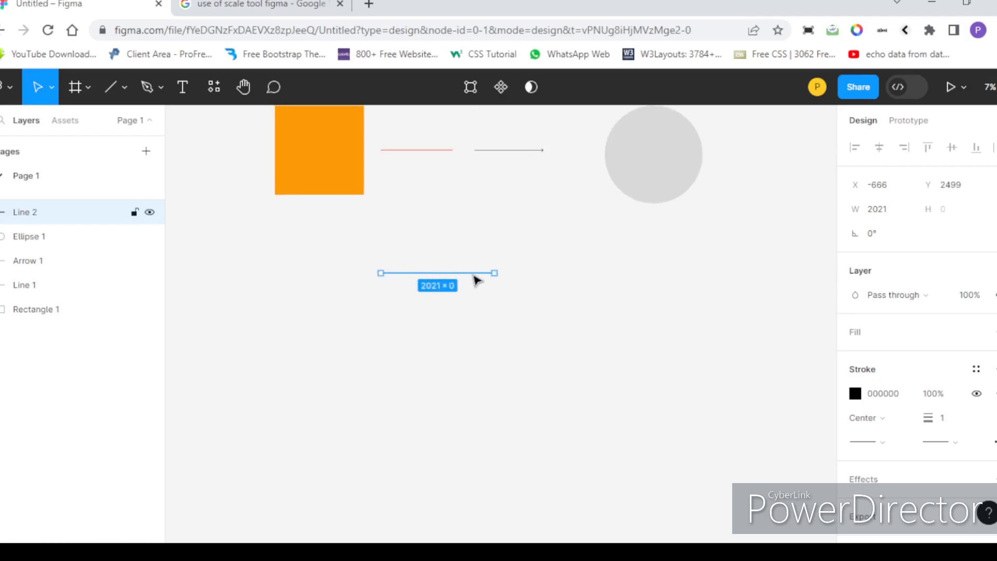
pyautogui.scroll(-2, 494, 279)
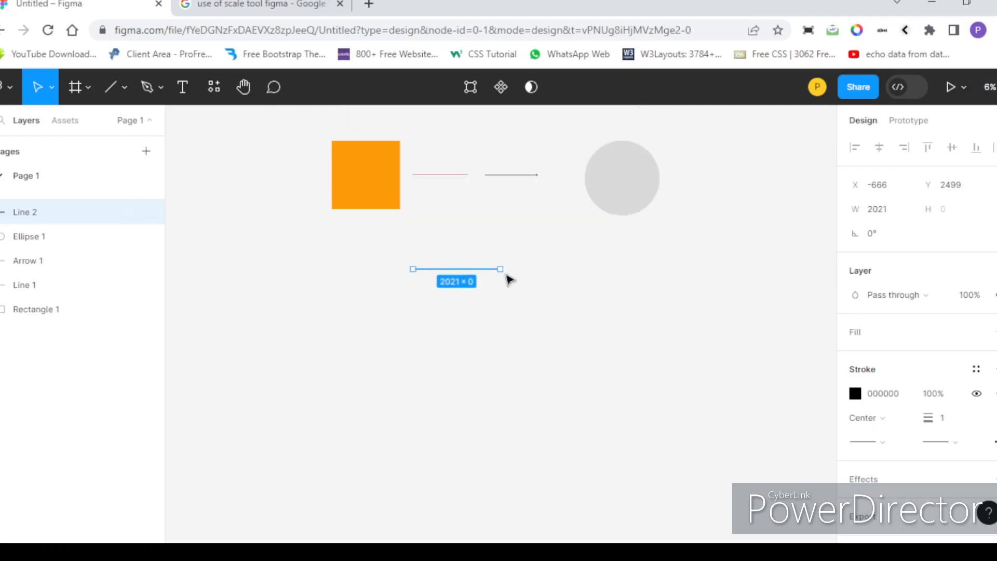
pyautogui.scroll(2, 483, 285)
pyautogui.press('Delete')
pyautogui.scroll(-2, 459, 268)
pyautogui.scroll(-1, 459, 268)
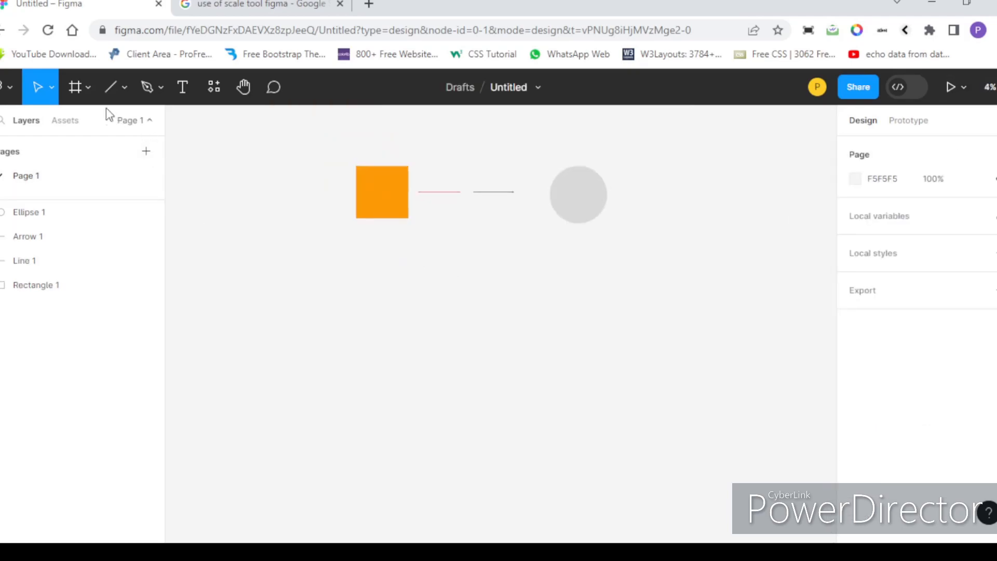
# Draw a triangle of about 2137 × 2137 below the orange square with the Polygon tool.
pyautogui.click(124, 88)
pyautogui.click(98, 198)
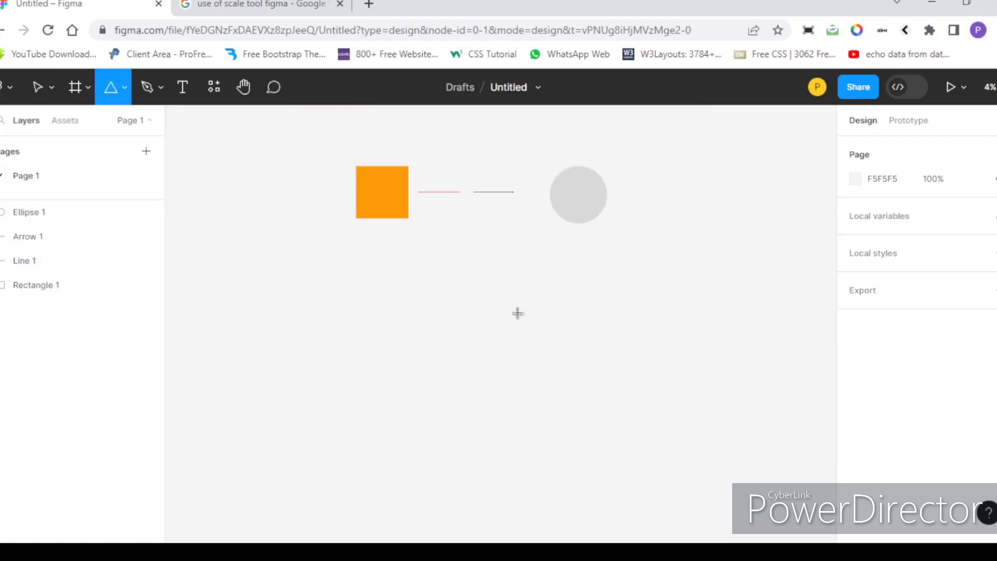
pyautogui.moveTo(358, 254)
pyautogui.mouseDown()
pyautogui.moveTo(429, 325)
pyautogui.moveTo(422, 315)
pyautogui.mouseUp()
# Change the fill of the grey circle beside the arrow to bright green.
pyautogui.click(582, 196)
pyautogui.click(856, 358)
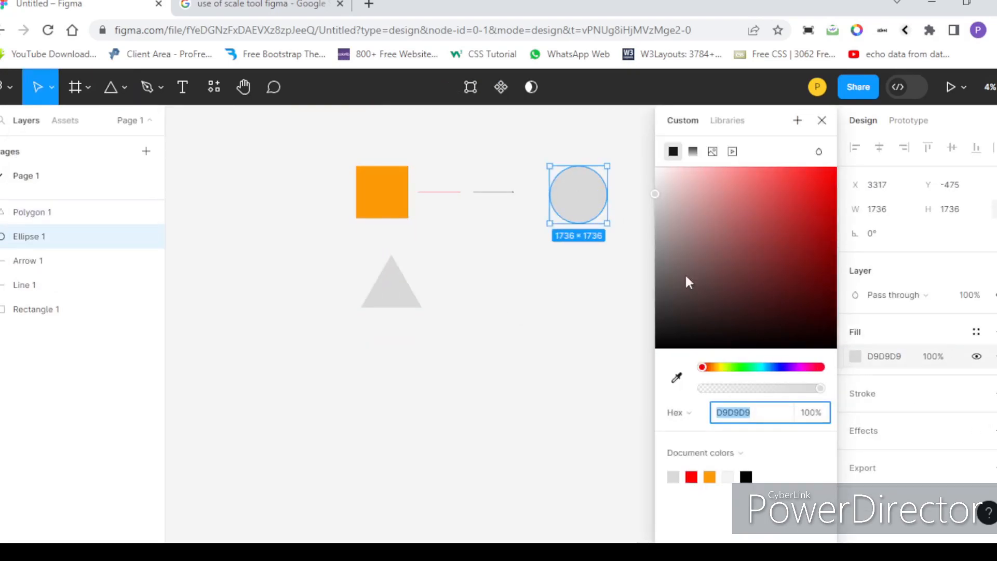
pyautogui.moveTo(783, 280); pyautogui.dragTo(740, 288)
pyautogui.moveTo(734, 367); pyautogui.dragTo(741, 368)
pyautogui.moveTo(831, 254); pyautogui.dragTo(833, 195)
# Change the triangle's fill to the turquoise colour 00FFC2.
pyautogui.click(417, 291)
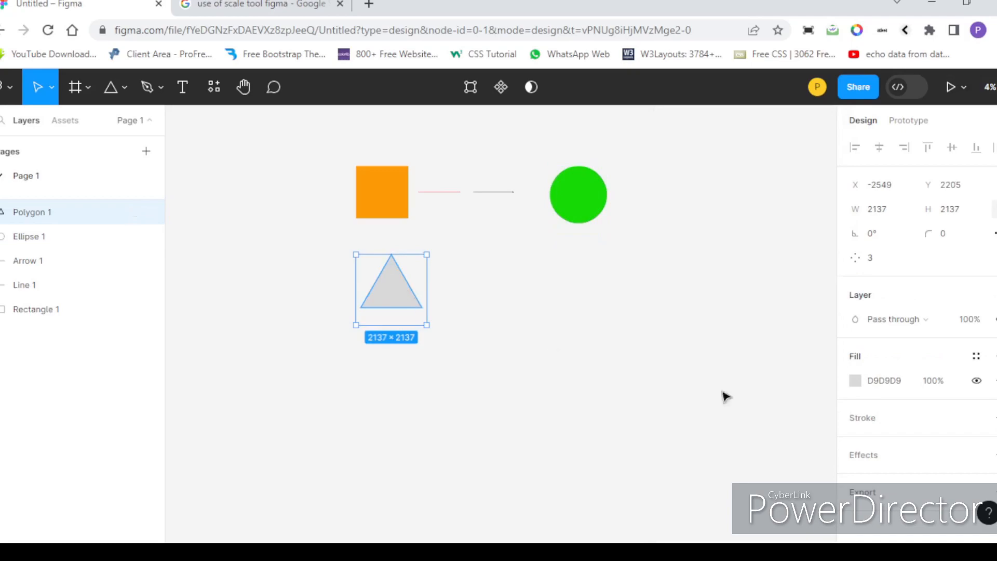
pyautogui.click(855, 382)
pyautogui.moveTo(759, 368)
pyautogui.mouseDown()
pyautogui.moveTo(768, 368)
pyautogui.moveTo(757, 368)
pyautogui.mouseUp()
pyautogui.moveTo(806, 223); pyautogui.dragTo(837, 167)
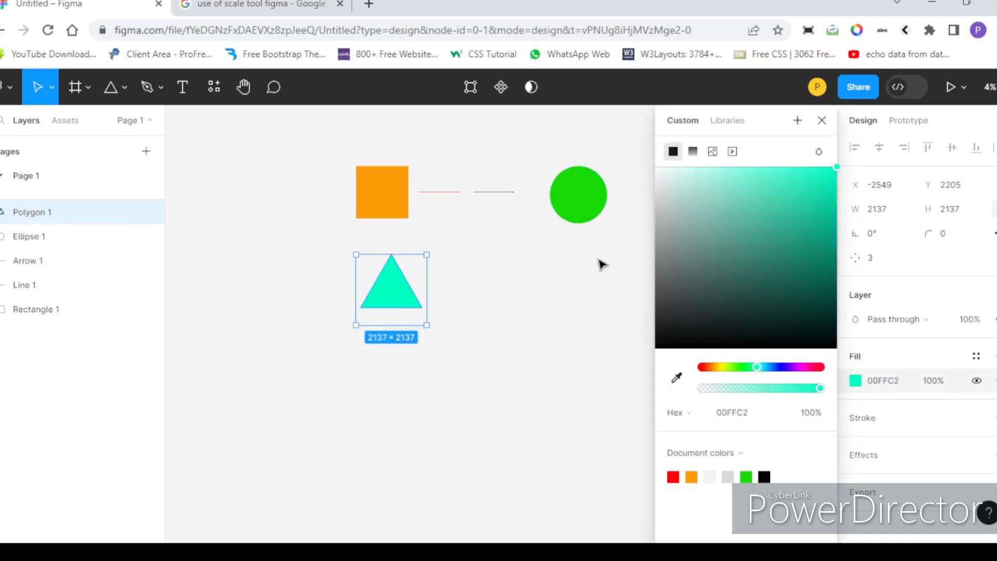
pyautogui.click(540, 341)
# Move the triangle slightly up and to the left, closer beneath the orange square.
pyautogui.click(390, 295)
pyautogui.moveTo(395, 289); pyautogui.dragTo(389, 285)
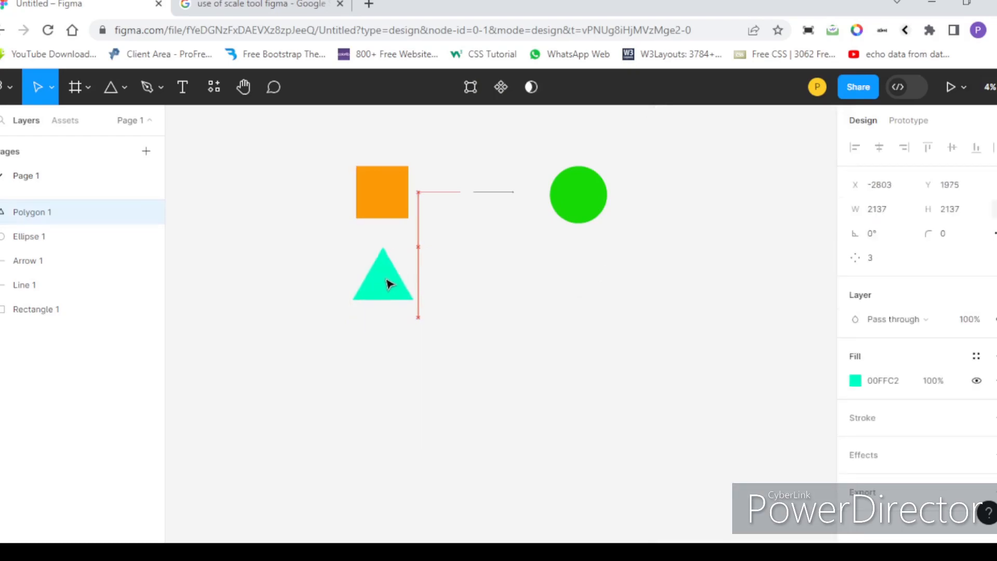
pyautogui.click(456, 305)
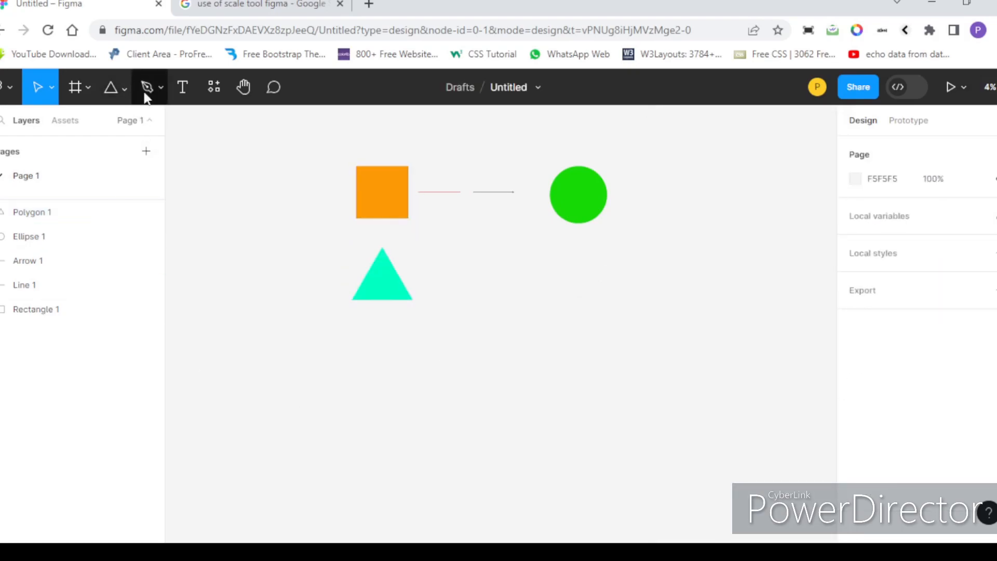
# Draw a five-pointed star of about 1815 × 1815 to the right of the triangle with the Star tool.
pyautogui.click(125, 87)
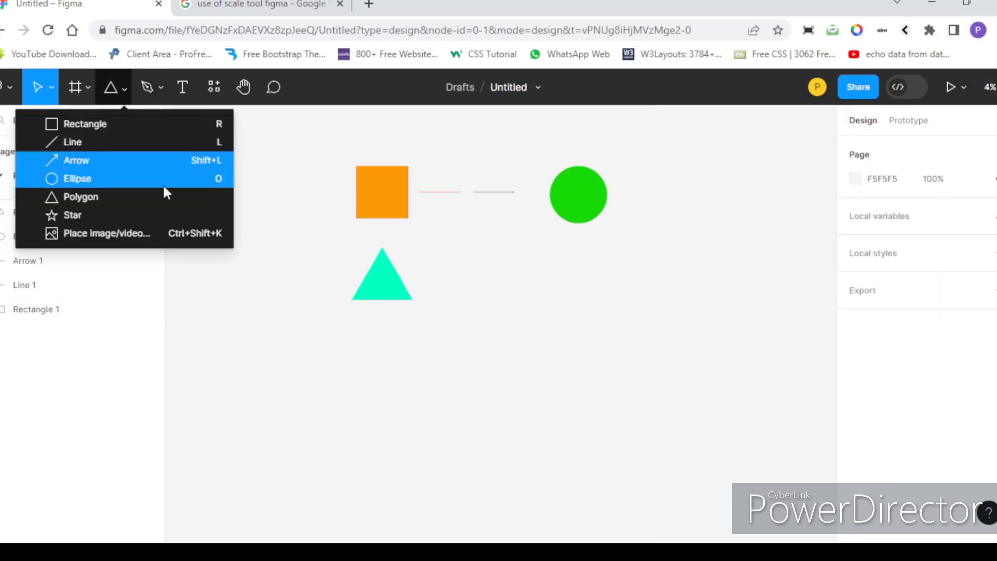
pyautogui.click(167, 214)
pyautogui.moveTo(429, 241); pyautogui.dragTo(493, 291)
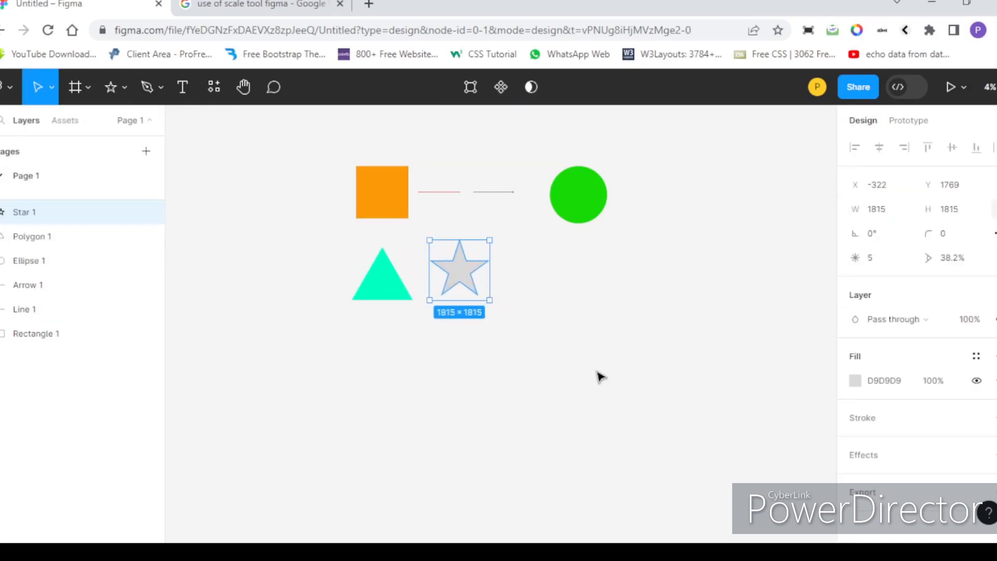
# Change the star's fill to the blue colour 00A3FF.
pyautogui.click(854, 382)
pyautogui.moveTo(757, 367); pyautogui.dragTo(768, 368)
pyautogui.moveTo(809, 213); pyautogui.dragTo(839, 164)
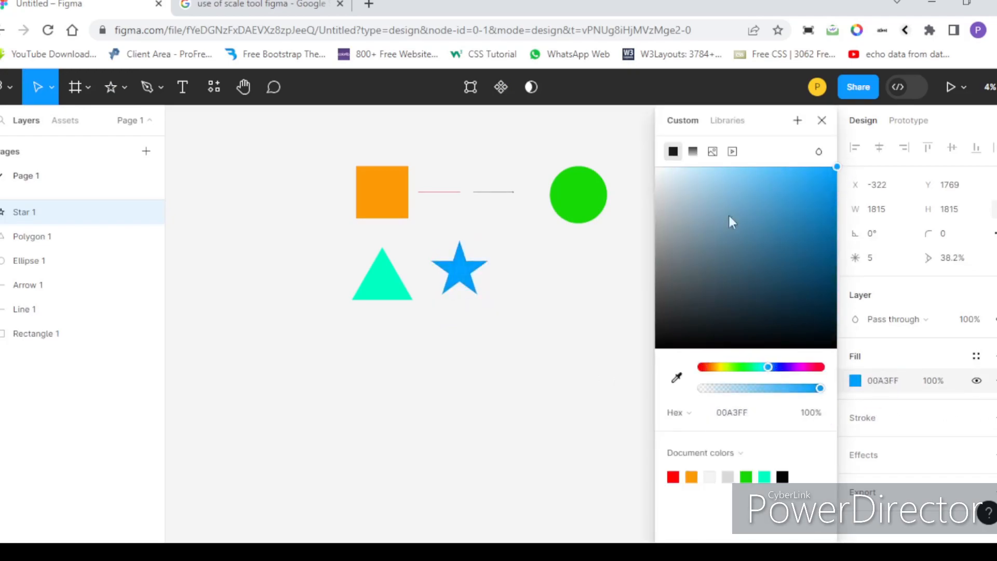
pyautogui.click(207, 259)
# Draw a square of about 2413 × 2413 below the green circle, right of the star, with the Rectangle tool.
pyautogui.click(127, 85)
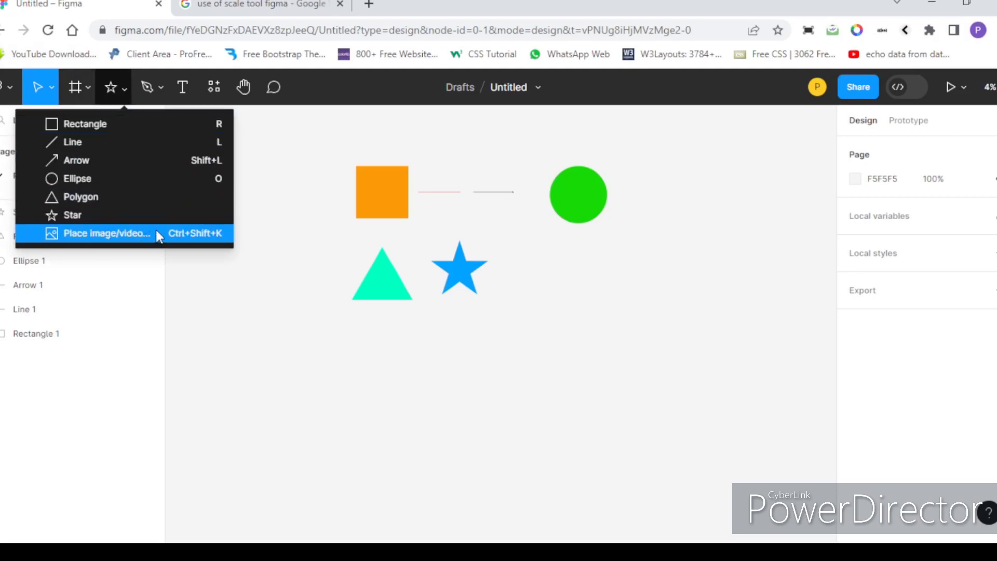
pyautogui.click(692, 324)
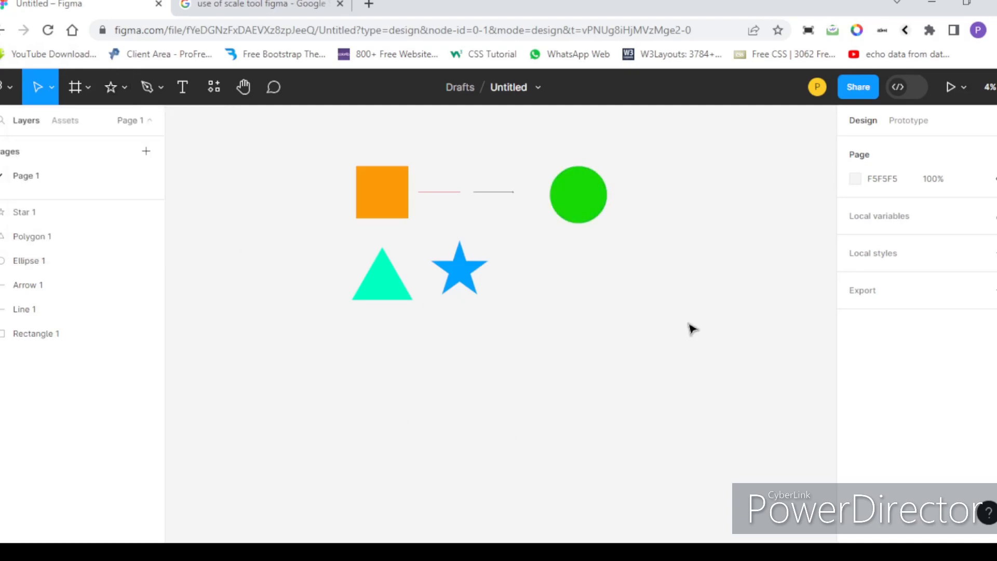
pyautogui.click(124, 82)
pyautogui.click(107, 123)
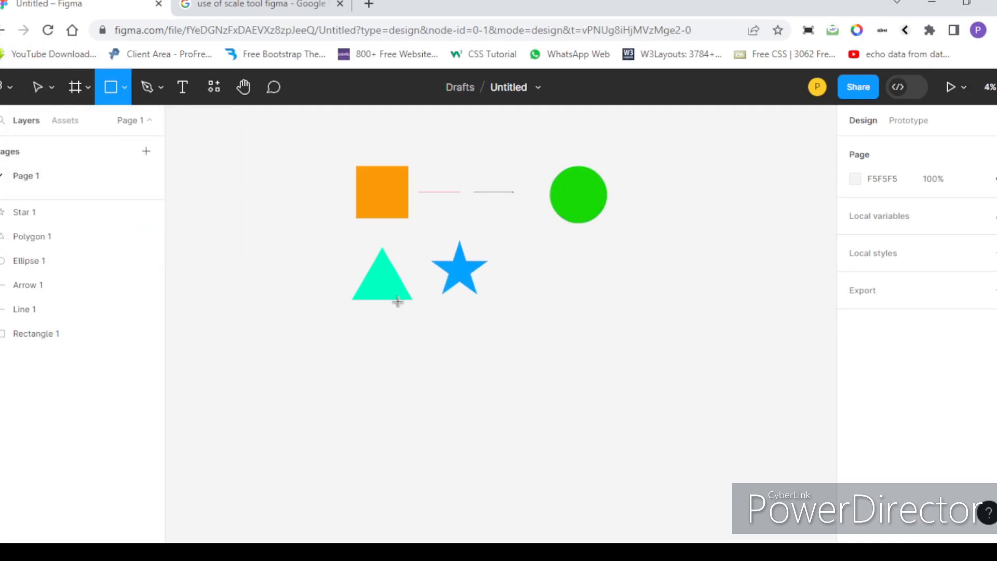
pyautogui.scroll(-2, 453, 284)
pyautogui.scroll(3, 462, 280)
pyautogui.moveTo(420, 236); pyautogui.dragTo(522, 309)
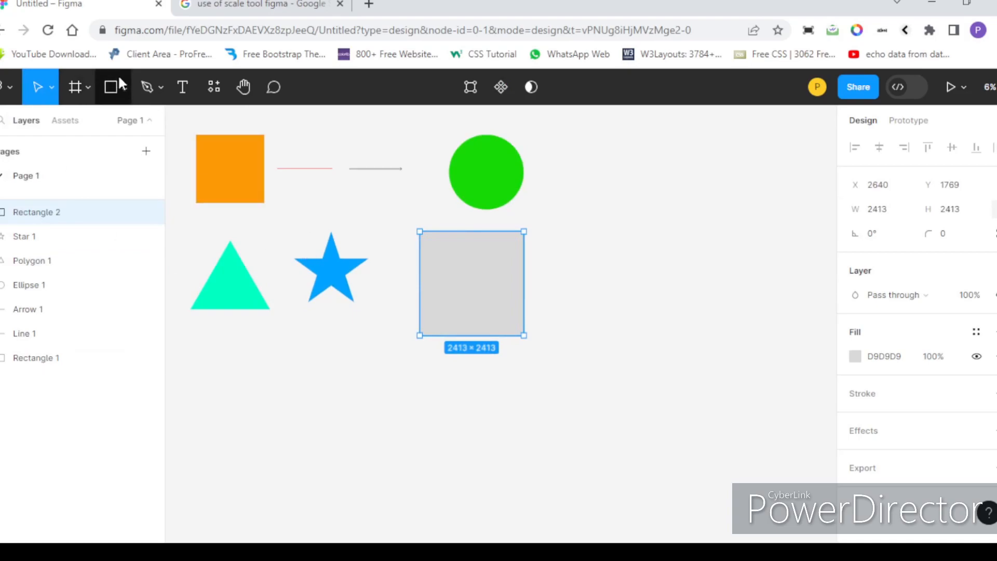
# Place the illustration of the woman eating at a table into the grey square as its image fill.
pyautogui.click(125, 90)
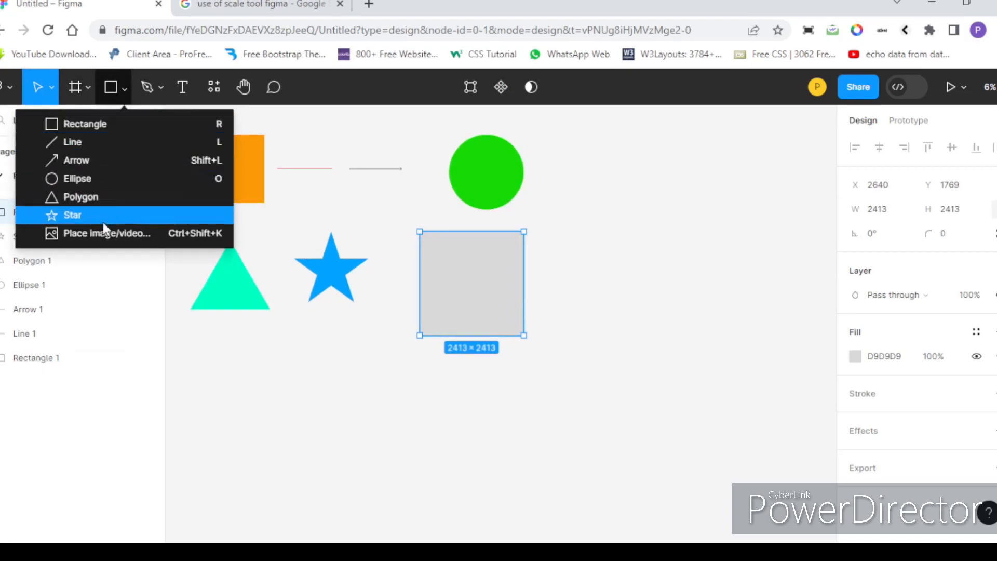
pyautogui.click(144, 236)
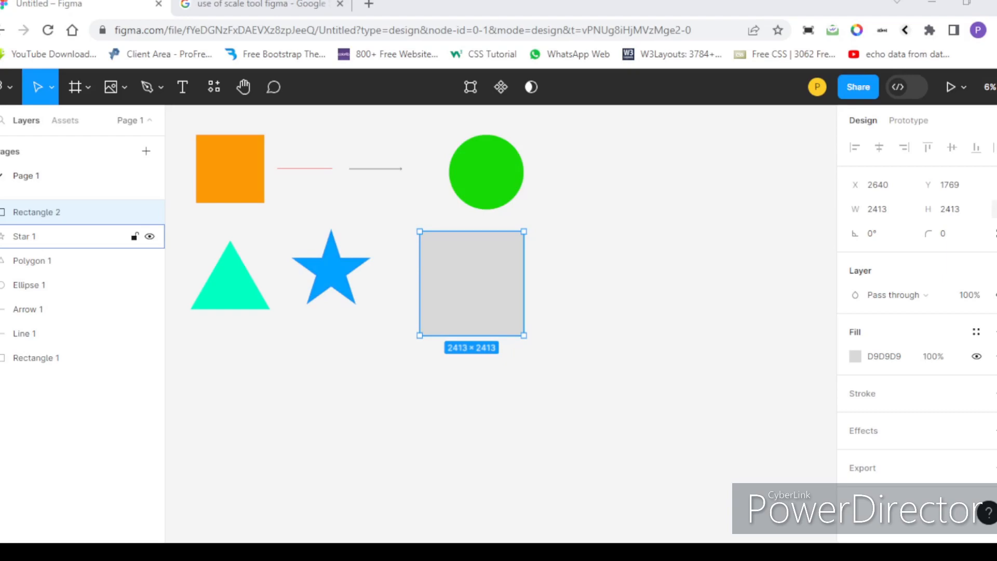
pyautogui.click(426, 455)
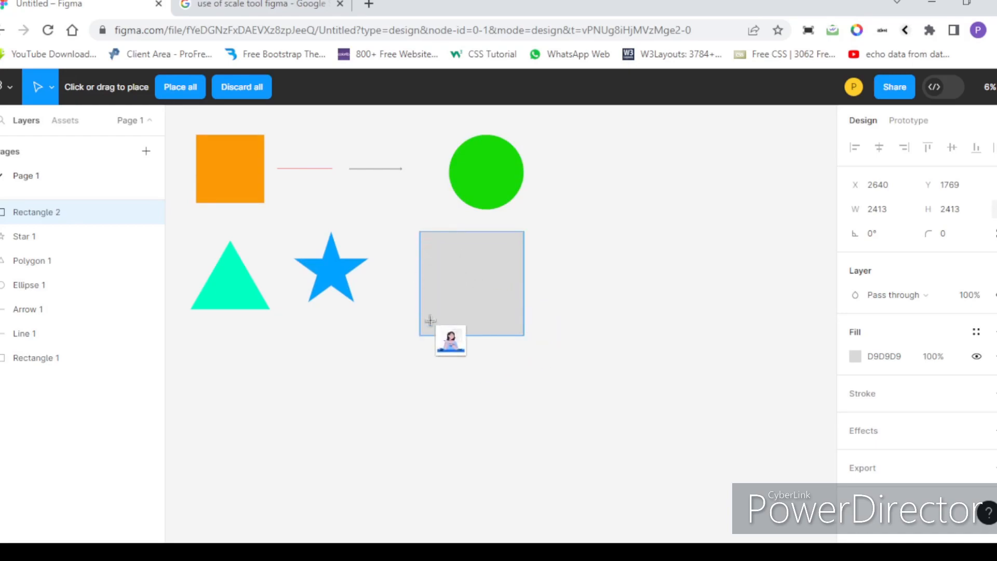
pyautogui.click(467, 285)
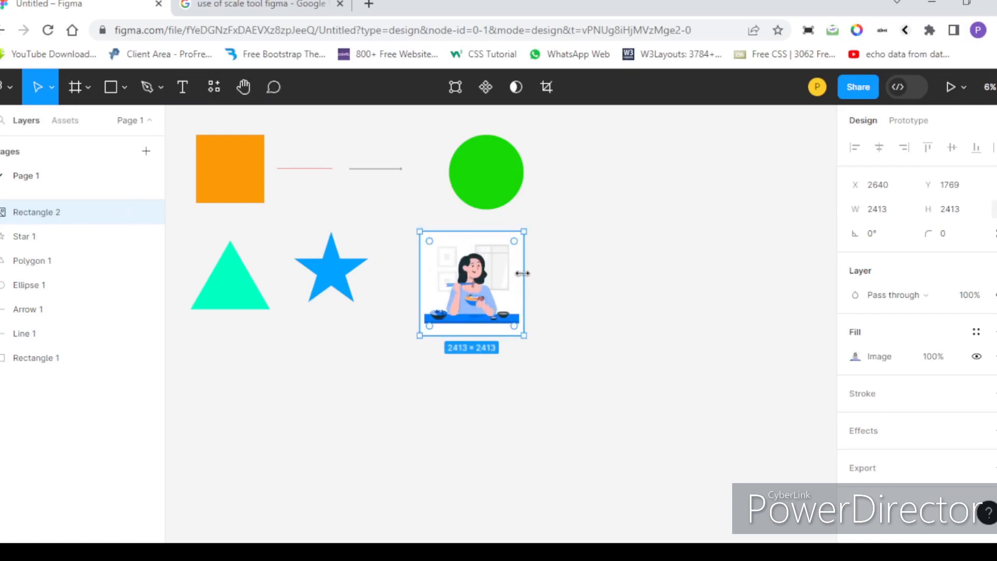
# Place the same illustration of the woman eating into the green circle as its image fill.
pyautogui.click(124, 87)
pyautogui.click(123, 232)
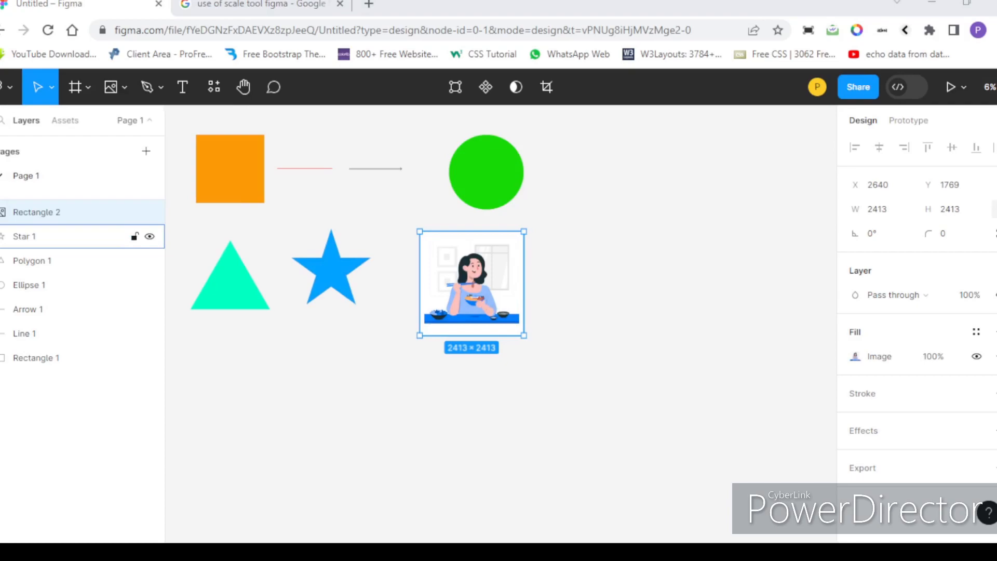
pyautogui.click(461, 438)
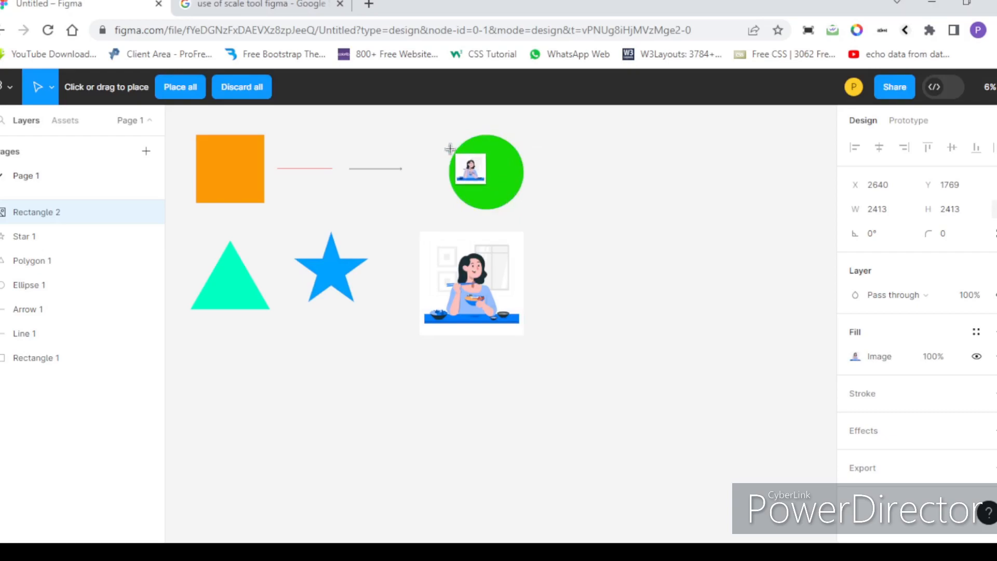
pyautogui.click(486, 169)
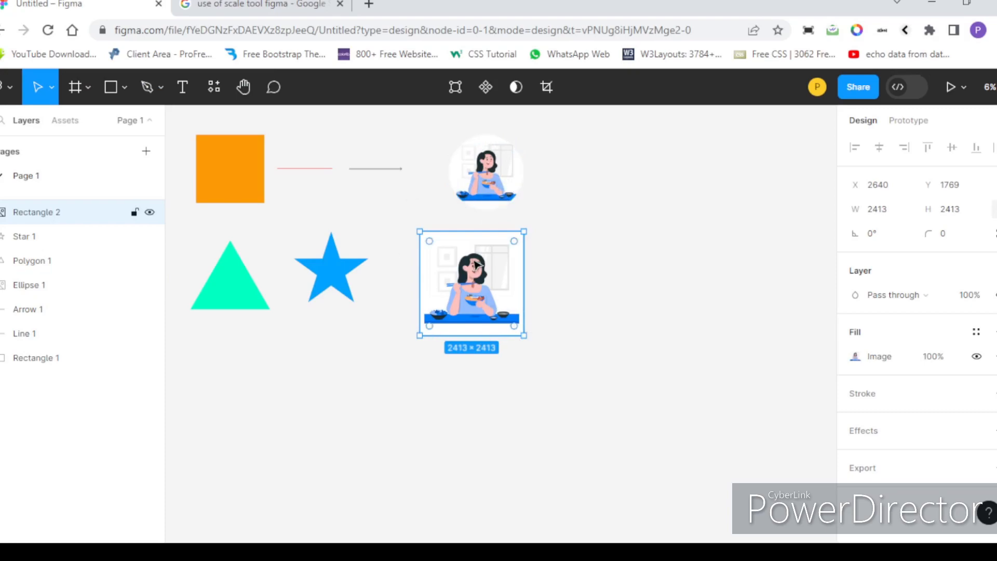
# Add an iPhone 14 frame to the canvas and place it below the green triangle.
pyautogui.click(607, 322)
pyautogui.scroll(-2, 603, 323)
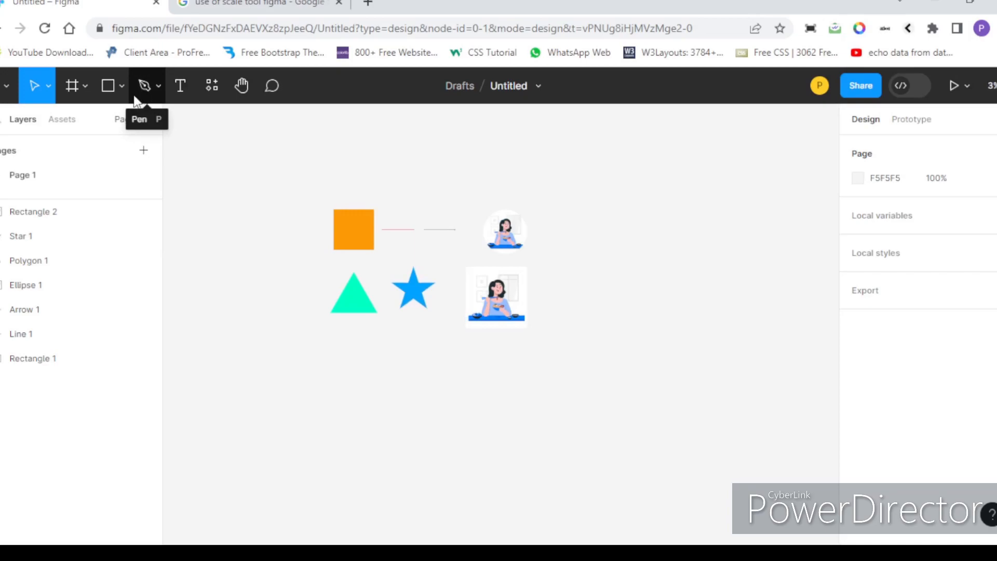
pyautogui.scroll(-1, 510, 264)
pyautogui.scroll(1, 483, 267)
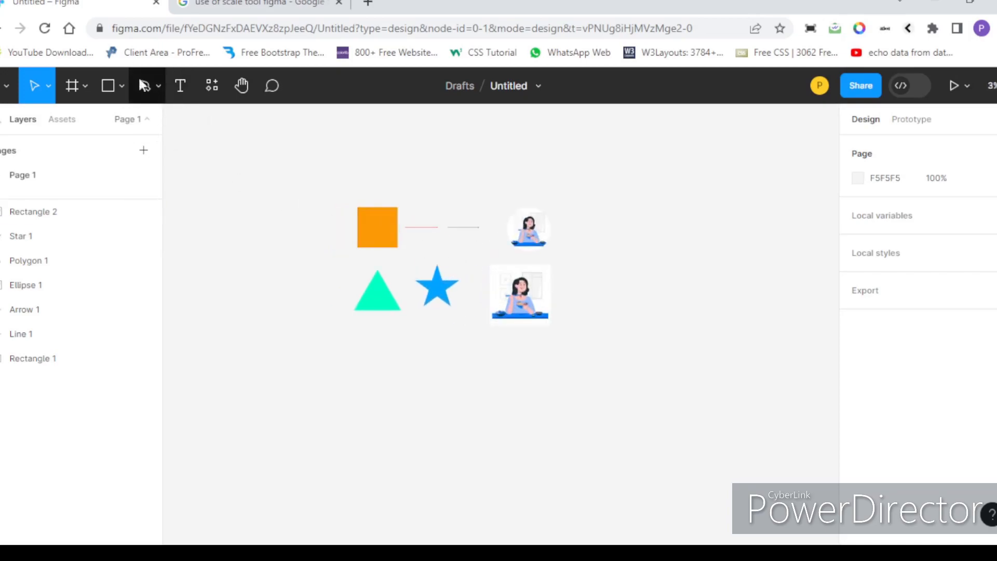
pyautogui.click(72, 85)
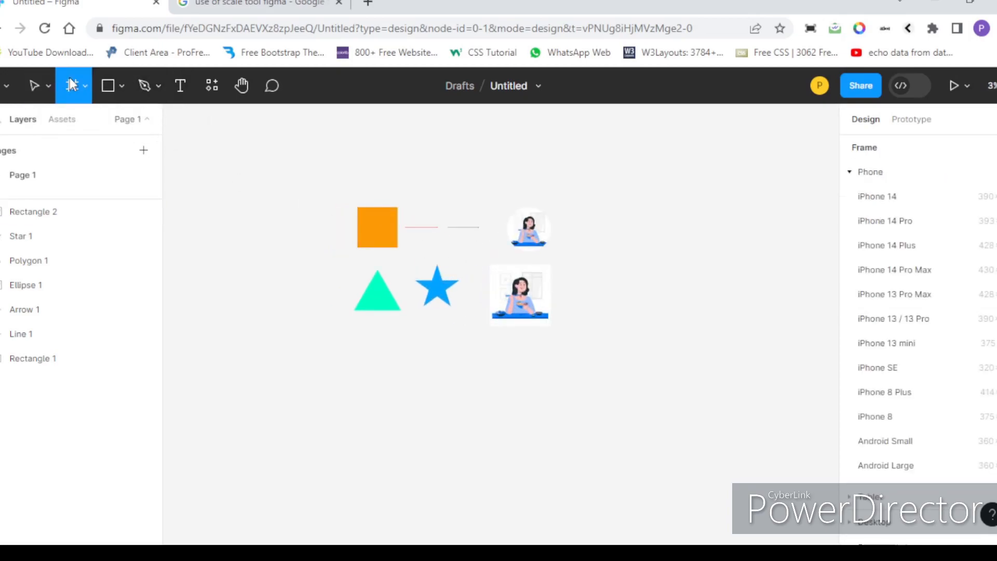
pyautogui.click(883, 197)
pyautogui.scroll(5, 565, 327)
pyautogui.moveTo(564, 330); pyautogui.dragTo(244, 358)
pyautogui.scroll(2, 281, 376)
pyautogui.scroll(3, 358, 333)
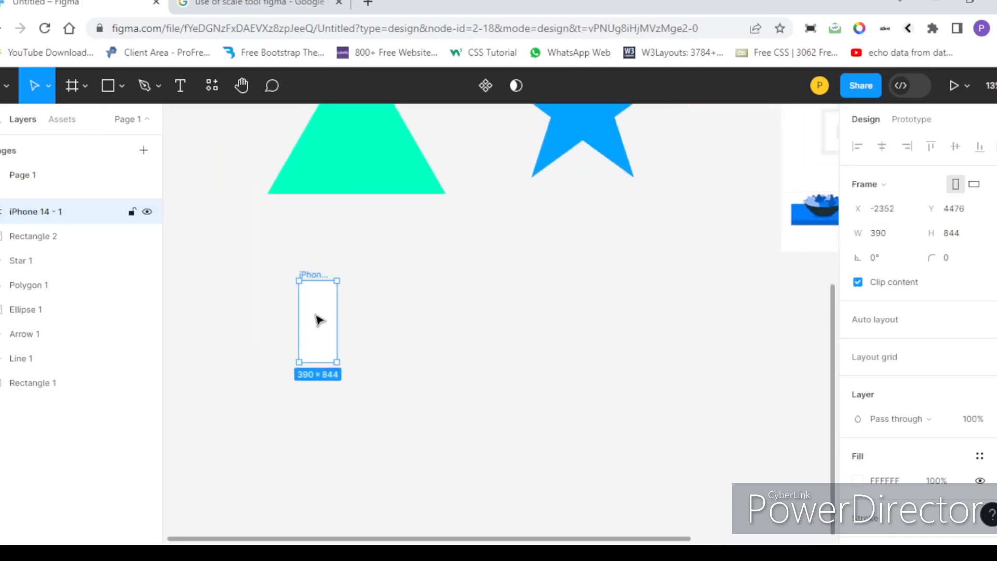
# Reposition the iPhone 14 frame to about X -2479, Y 4563.
pyautogui.moveTo(309, 337)
pyautogui.mouseDown()
pyautogui.moveTo(289, 350)
pyautogui.moveTo(314, 331)
pyautogui.mouseUp()
pyautogui.scroll(3, 309, 337)
pyautogui.scroll(-3, 399, 329)
pyautogui.scroll(3, 338, 343)
pyautogui.scroll(1, 402, 328)
pyautogui.scroll(-1, 353, 296)
pyautogui.scroll(1, 367, 284)
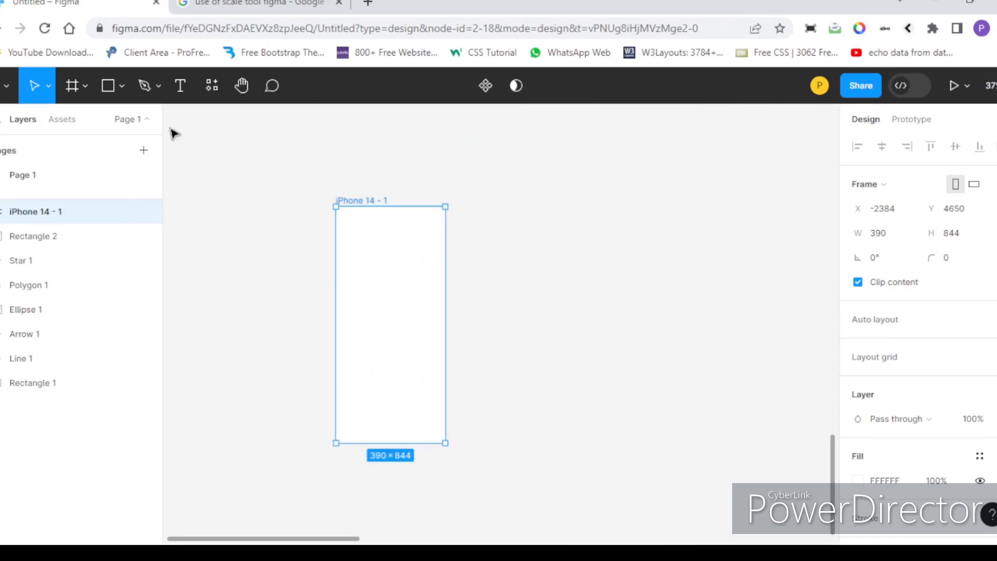
pyautogui.scroll(-1, 373, 319)
pyautogui.scroll(1, 374, 319)
pyautogui.moveTo(394, 319); pyautogui.dragTo(385, 278)
pyautogui.scroll(-2, 385, 279)
pyautogui.scroll(2, 354, 256)
# Draw a wavy curve across the lower part of the iPhone 14 frame with the Pen tool, from its left edge to its right edge.
pyautogui.click(144, 83)
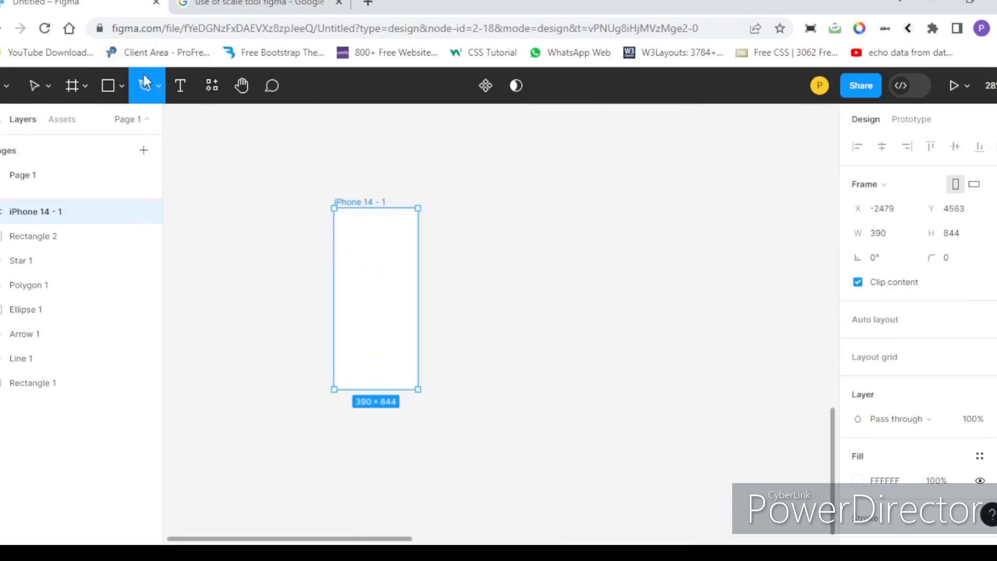
pyautogui.scroll(3, 329, 309)
pyautogui.scroll(-1, 375, 394)
pyautogui.scroll(1, 342, 393)
pyautogui.scroll(-1, 337, 394)
pyautogui.scroll(1, 333, 364)
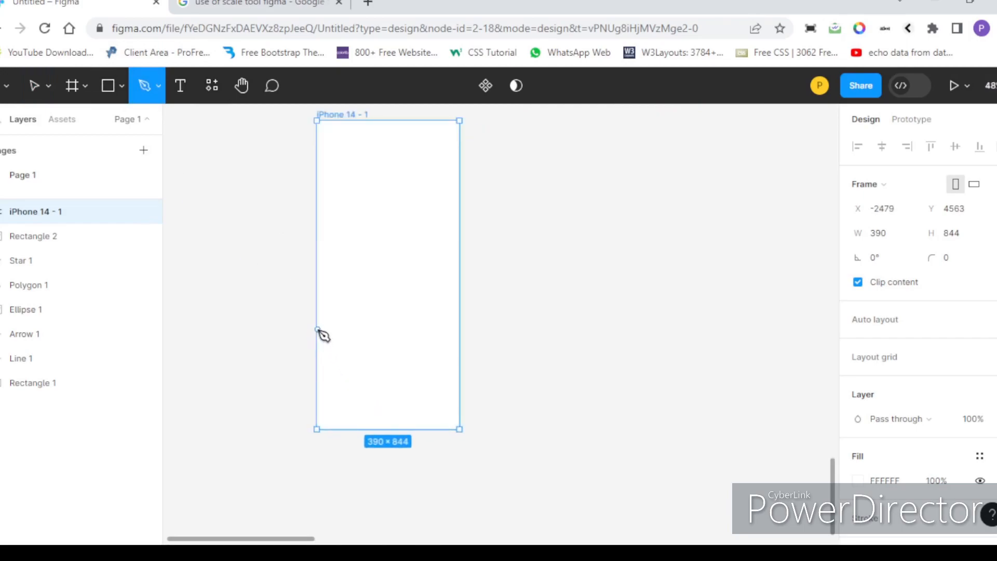
pyautogui.click(317, 329)
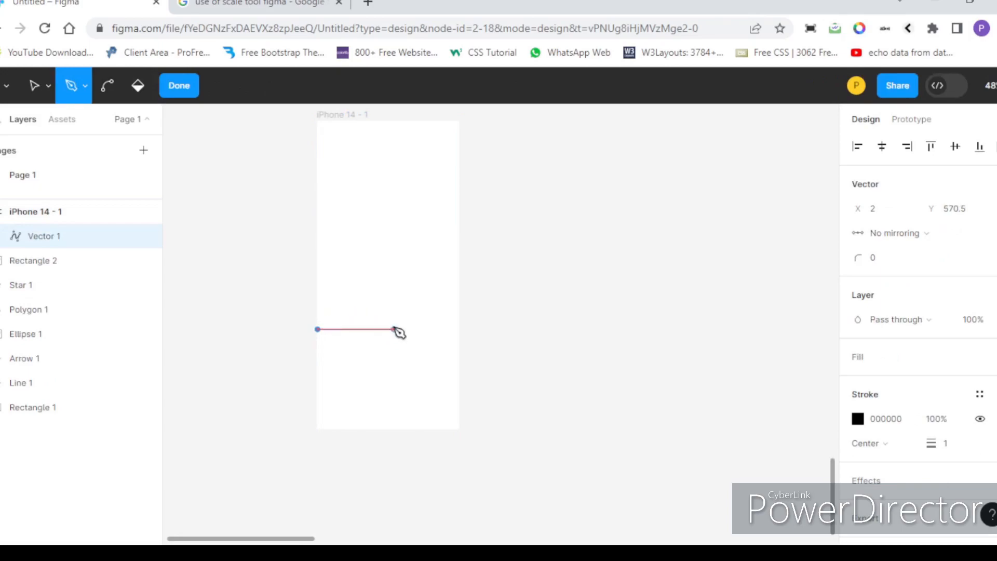
pyautogui.moveTo(391, 333); pyautogui.dragTo(419, 369)
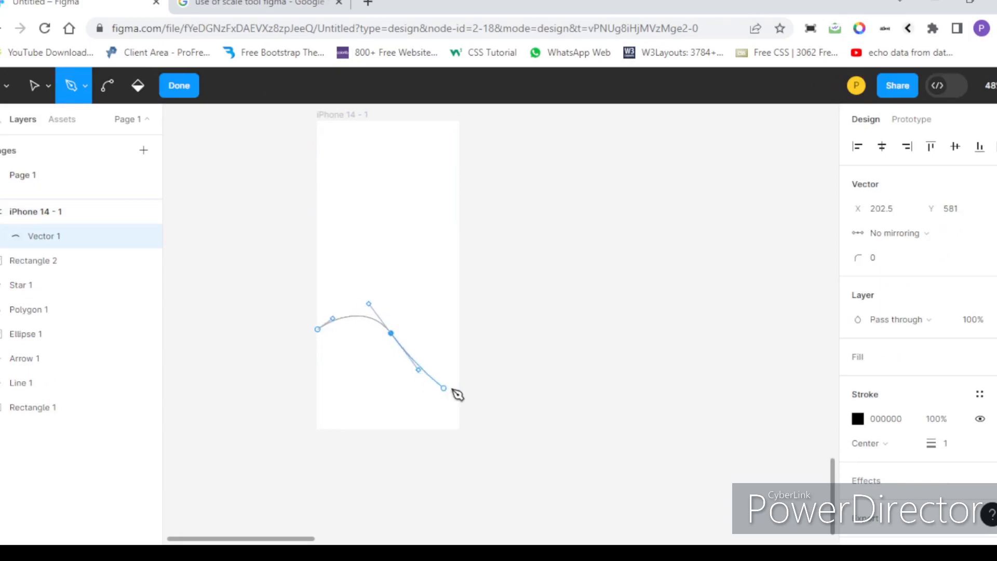
pyautogui.click(460, 368)
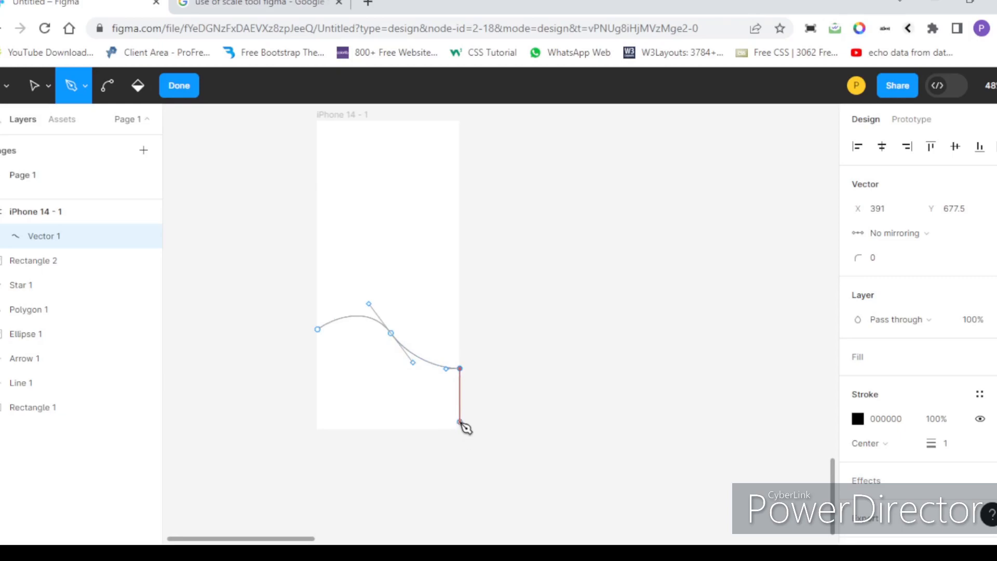
# Close the wave outline along the frame's lower corners back to its start point, and finish the vector at about 389 × 298.
pyautogui.click(461, 425)
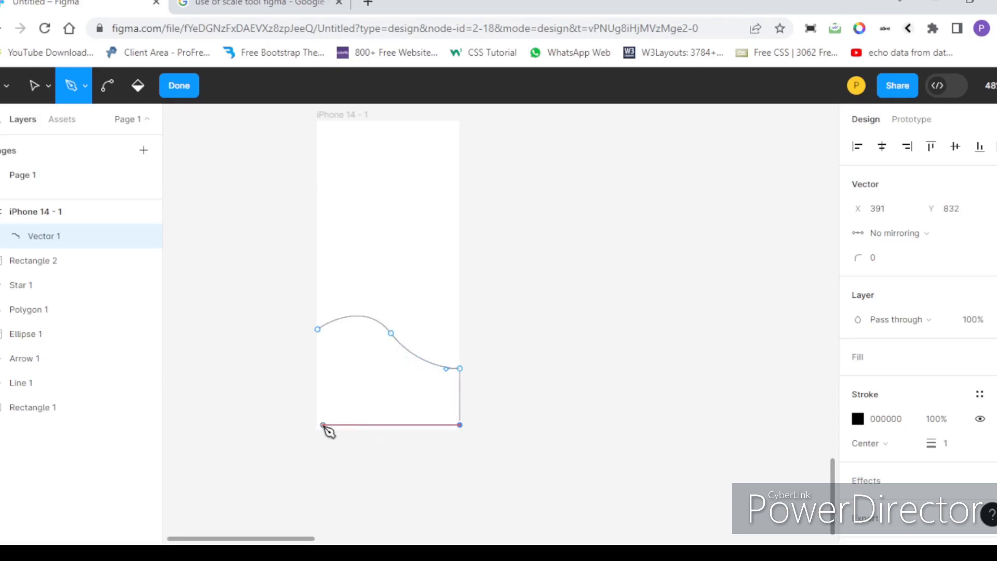
pyautogui.click(318, 425)
pyautogui.click(318, 329)
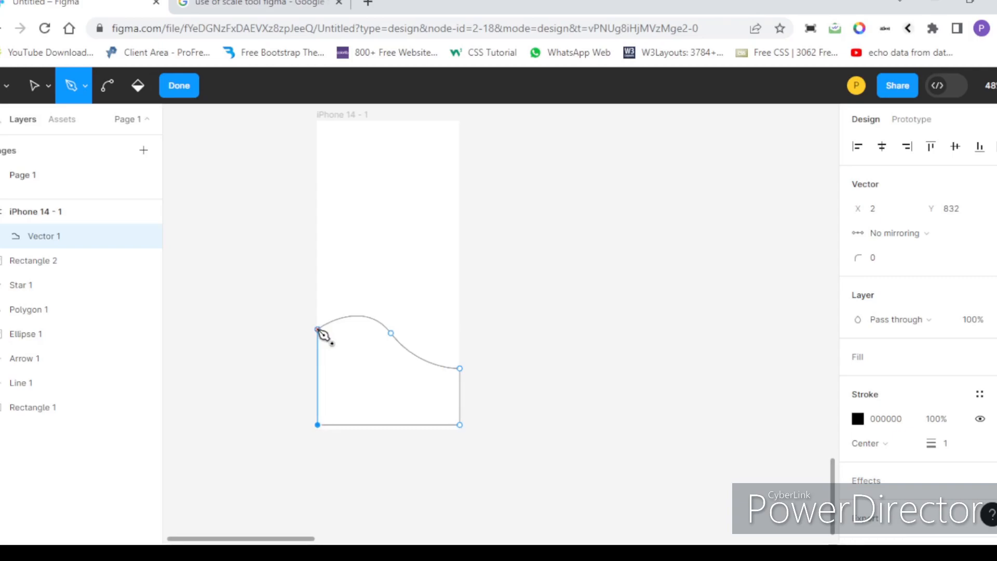
pyautogui.click(318, 330)
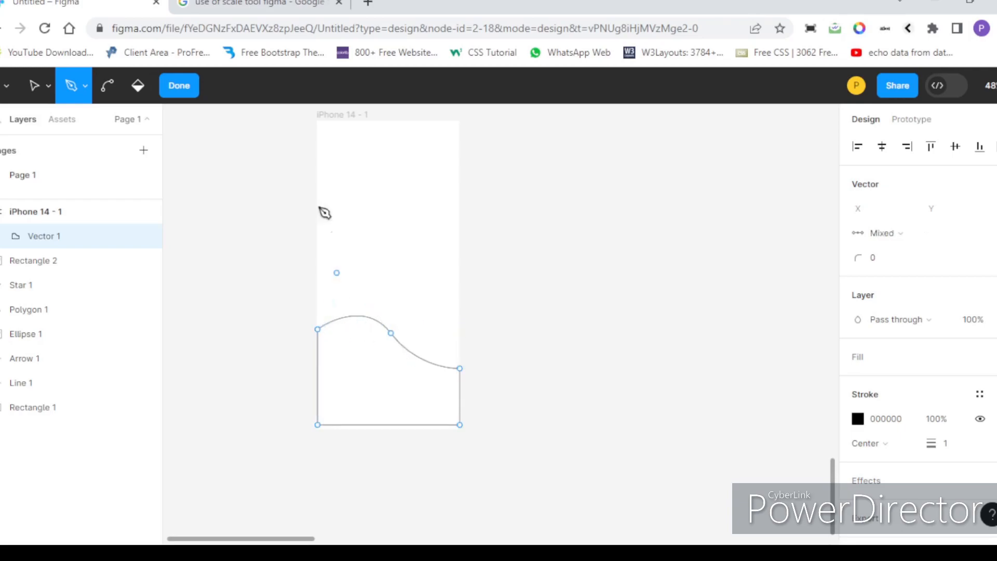
pyautogui.click(179, 86)
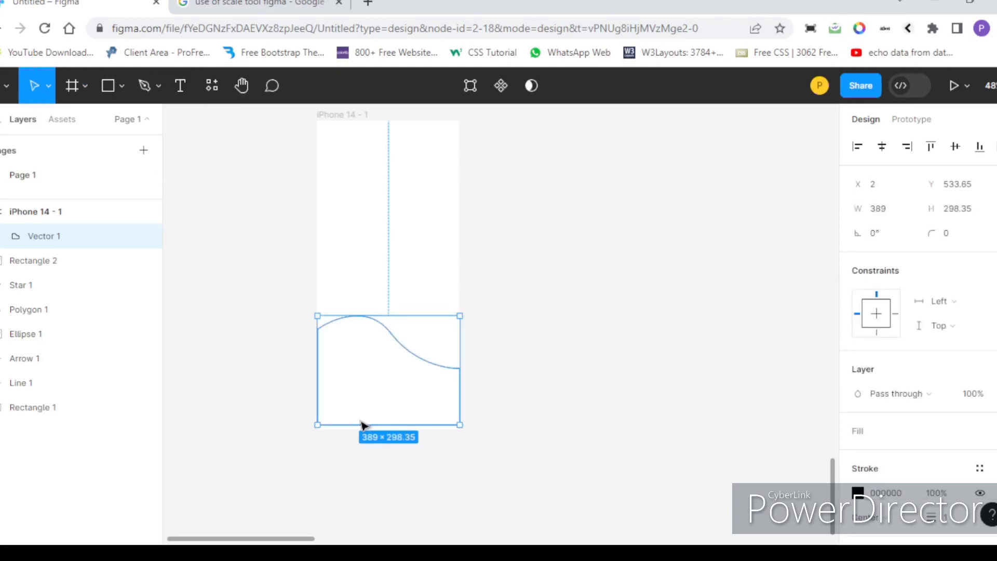
# Enlarge the wave shape to about 471 × 361 so it overhangs both frame sides, with its base on the frame's lower edge.
pyautogui.moveTo(348, 436)
pyautogui.mouseDown()
pyautogui.moveTo(345, 461)
pyautogui.moveTo(362, 439)
pyautogui.mouseUp()
pyautogui.moveTo(373, 371)
pyautogui.mouseDown()
pyautogui.moveTo(379, 329)
pyautogui.moveTo(375, 353)
pyautogui.mouseUp()
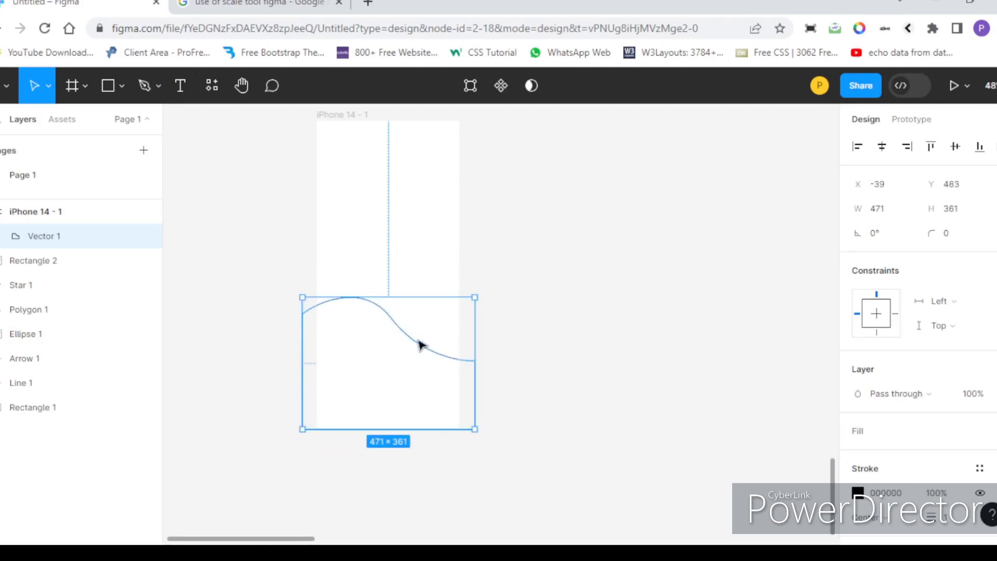
pyautogui.click(121, 88)
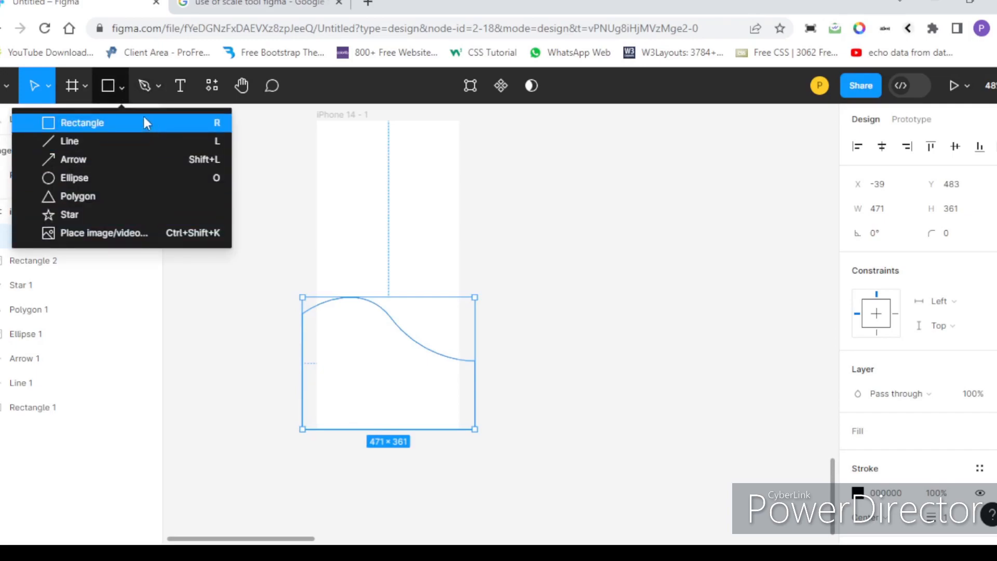
pyautogui.click(145, 85)
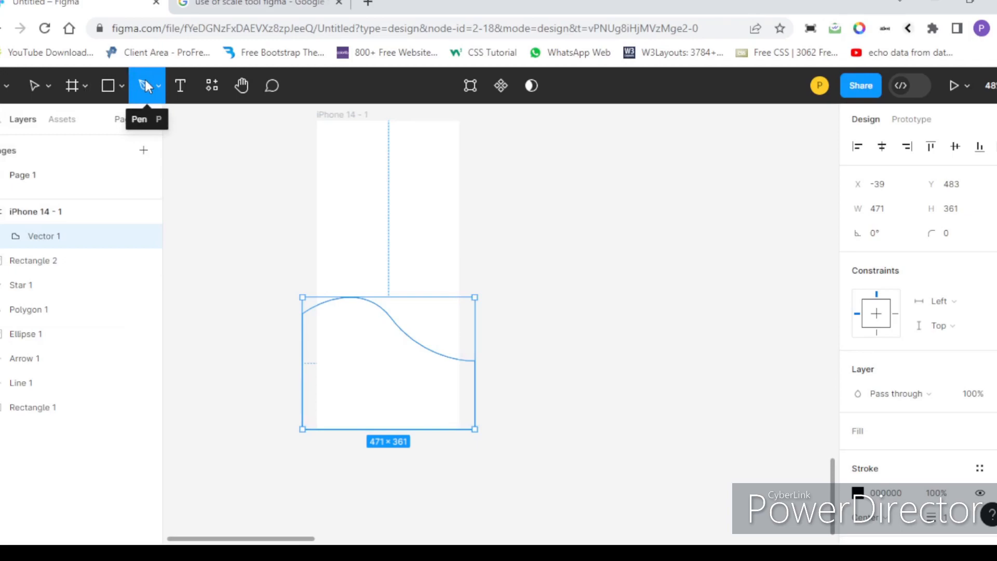
pyautogui.click(34, 90)
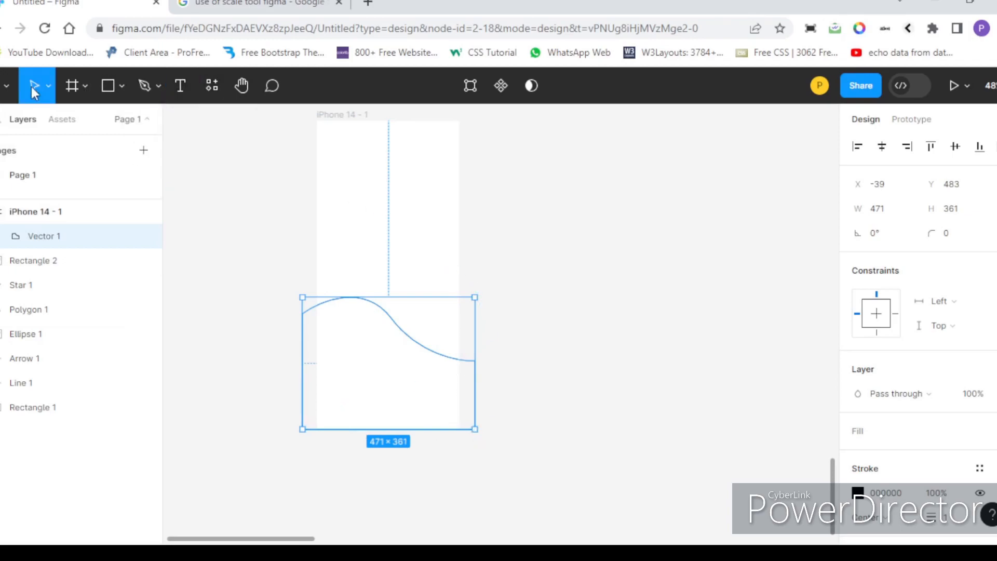
# Remove the wave shape's stroke and give it a solid teal-blue fill of 0B8AB2.
pyautogui.scroll(-2, 863, 337)
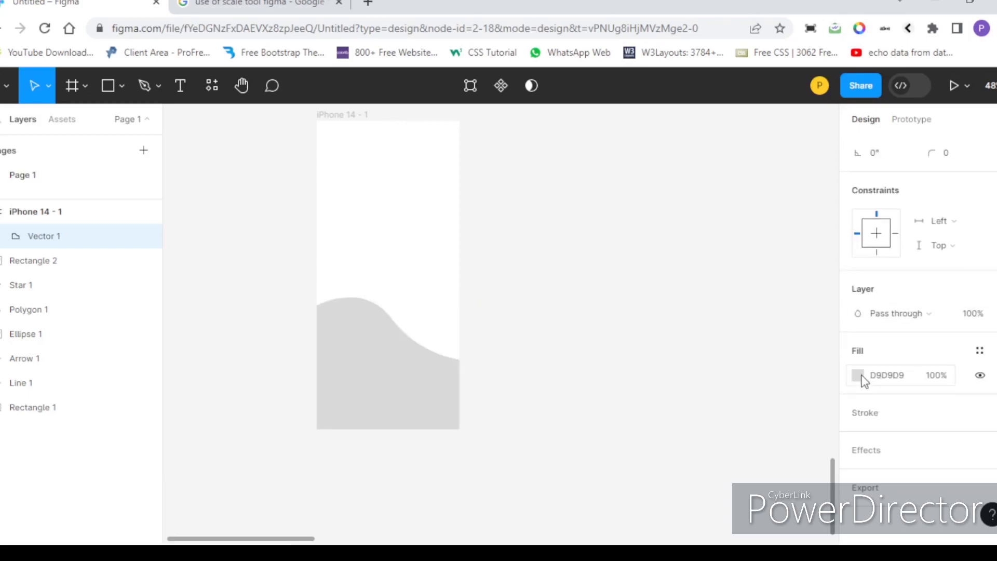
pyautogui.click(859, 376)
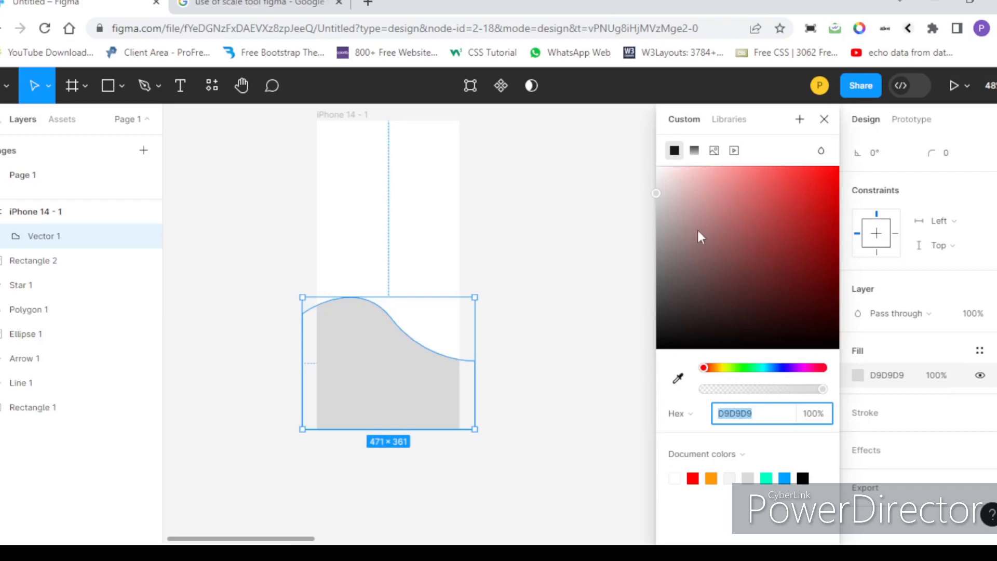
pyautogui.moveTo(730, 370); pyautogui.dragTo(769, 370)
pyautogui.click(826, 201)
pyautogui.moveTo(829, 211); pyautogui.dragTo(830, 225)
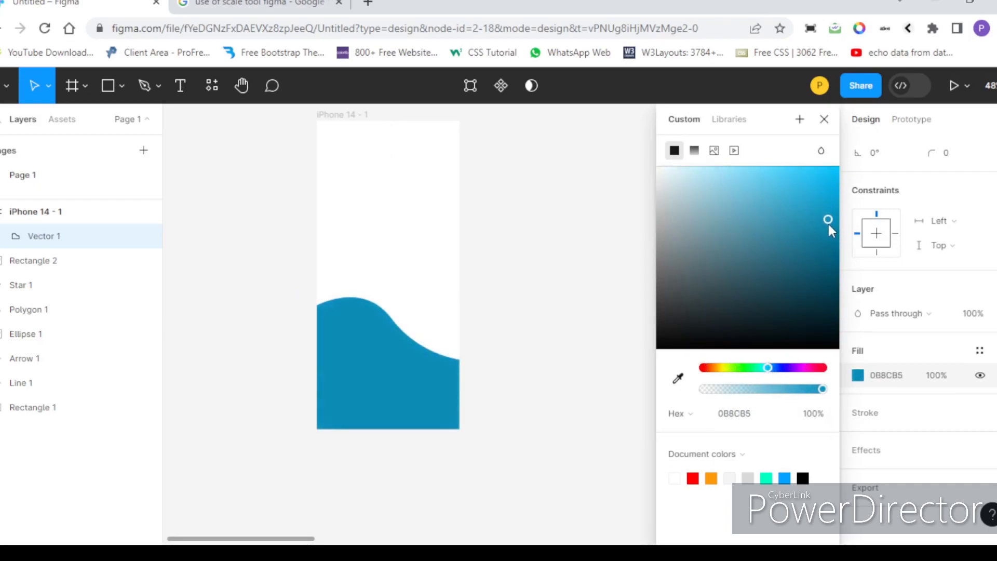
pyautogui.scroll(-3, 372, 314)
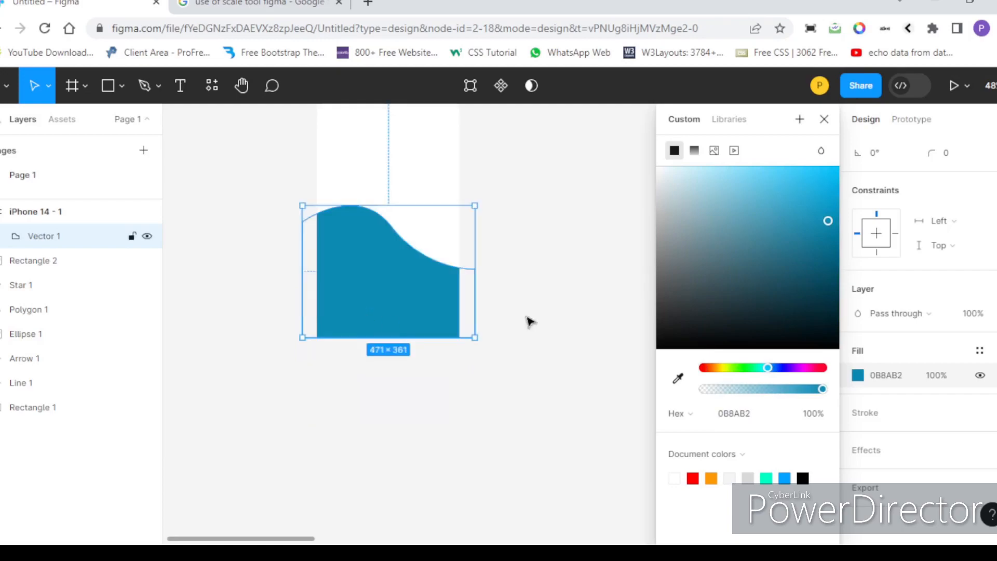
pyautogui.click(558, 270)
pyautogui.scroll(3, 372, 285)
# Raise the wave shape's upper left point to about Y 491 and its upper right point to about Y 621.
pyautogui.click(383, 397)
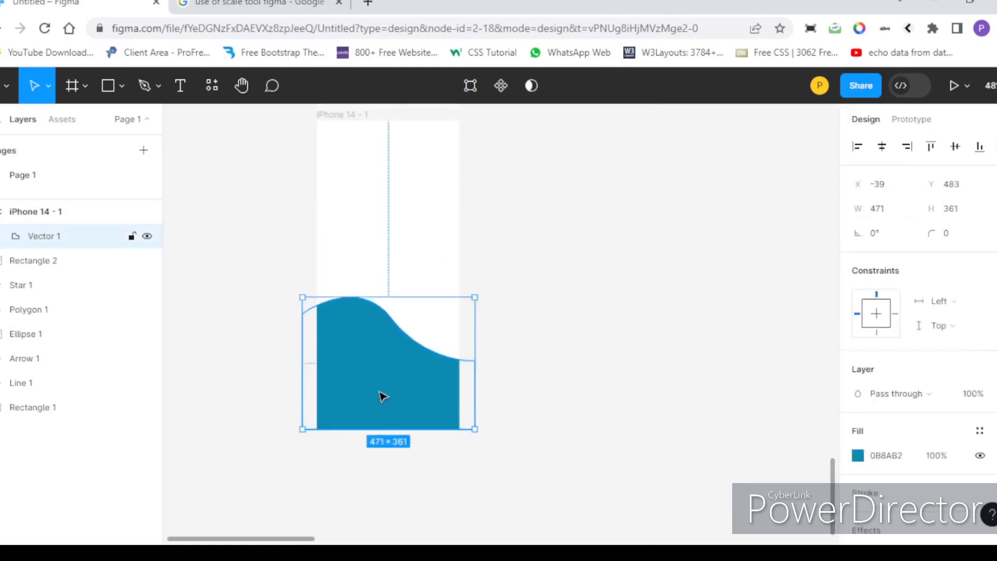
pyautogui.doubleClick(403, 389)
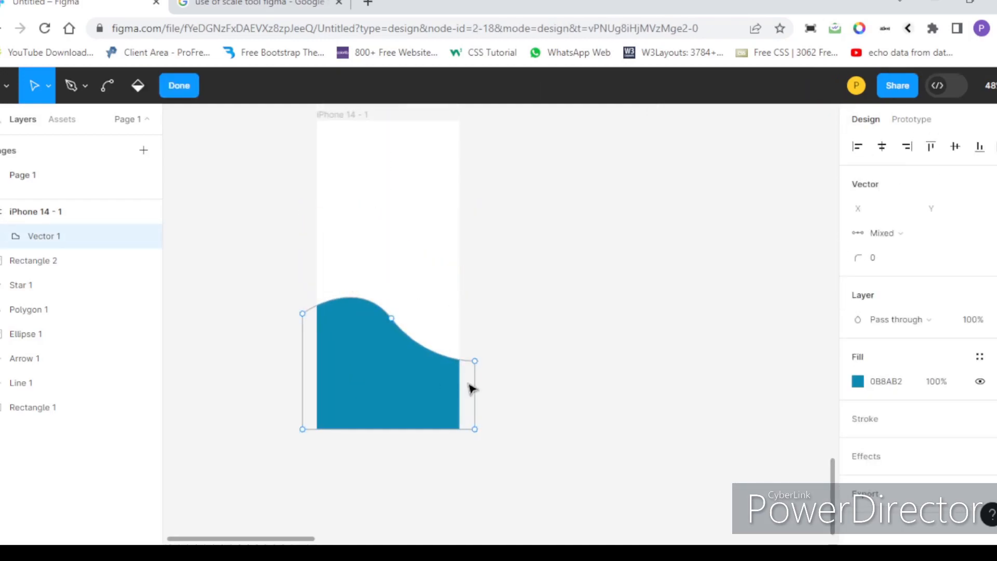
pyautogui.moveTo(303, 315)
pyautogui.mouseDown()
pyautogui.moveTo(310, 295)
pyautogui.moveTo(310, 305)
pyautogui.mouseUp()
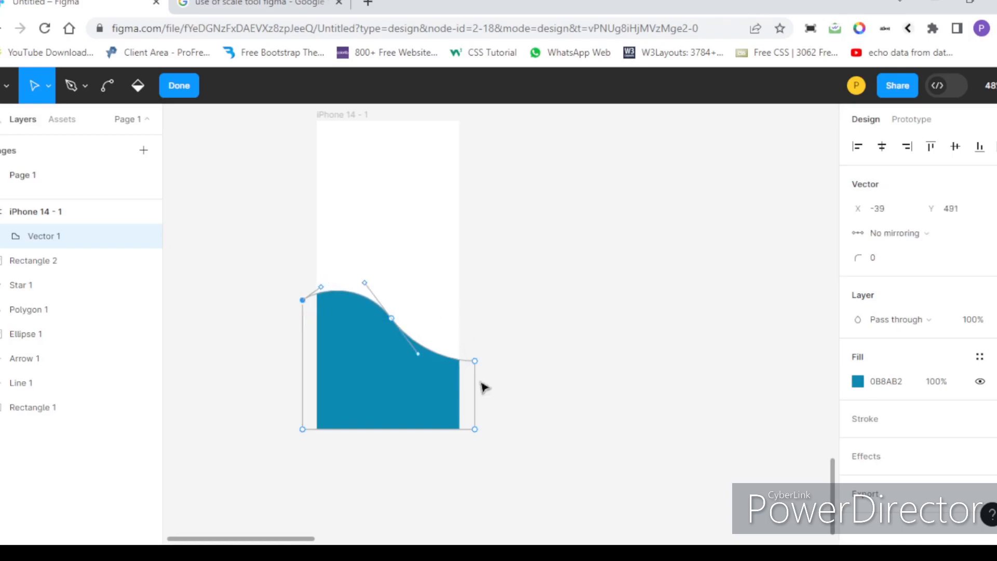
pyautogui.moveTo(478, 367); pyautogui.dragTo(478, 354)
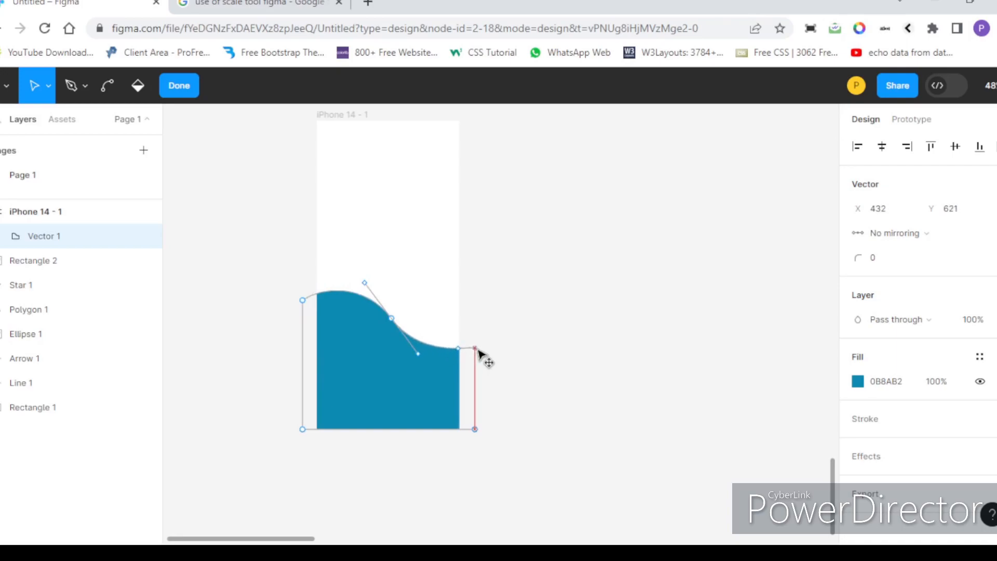
pyautogui.click(516, 453)
pyautogui.click(520, 454)
pyautogui.click(574, 494)
pyautogui.scroll(-3, 372, 414)
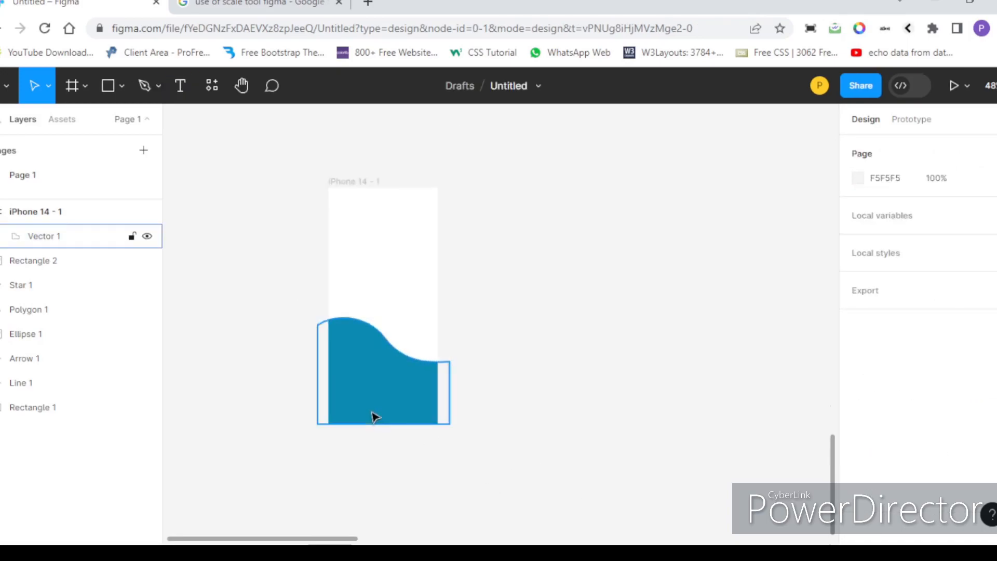
# Pull the wave shape's upper right point slightly upward and inward so the curve rises toward the frame's right edge.
pyautogui.scroll(3, 352, 465)
pyautogui.scroll(3, 442, 429)
pyautogui.click(385, 414)
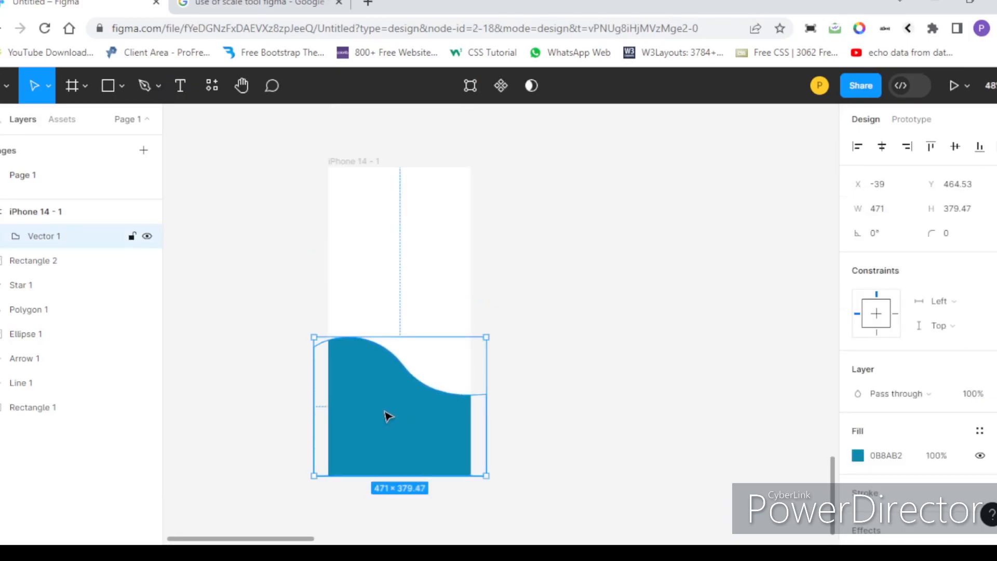
pyautogui.doubleClick(385, 414)
pyautogui.moveTo(483, 394)
pyautogui.mouseDown()
pyautogui.moveTo(498, 383)
pyautogui.moveTo(480, 383)
pyautogui.mouseUp()
pyautogui.doubleClick(554, 383)
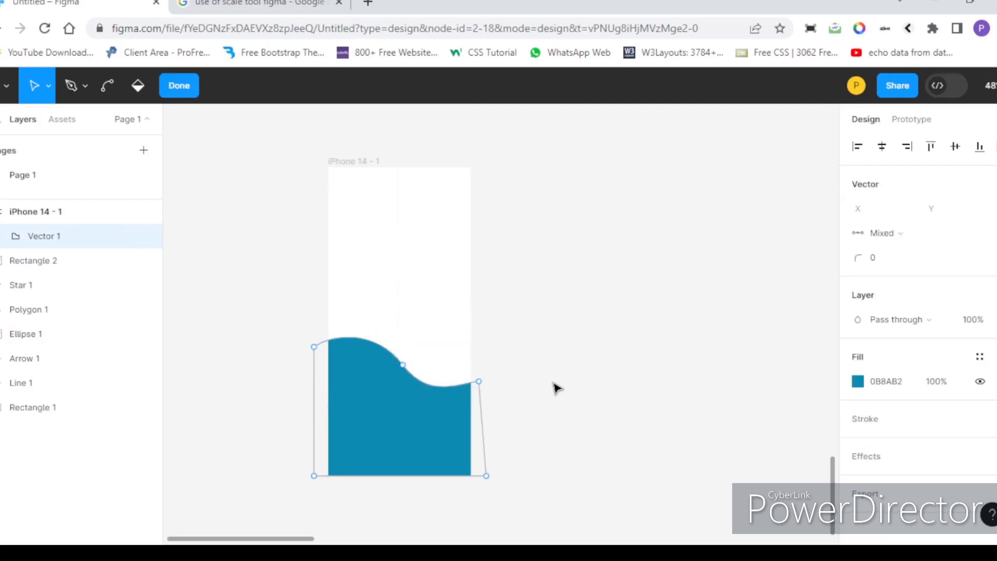
pyautogui.scroll(-3, 373, 341)
pyautogui.click(524, 380)
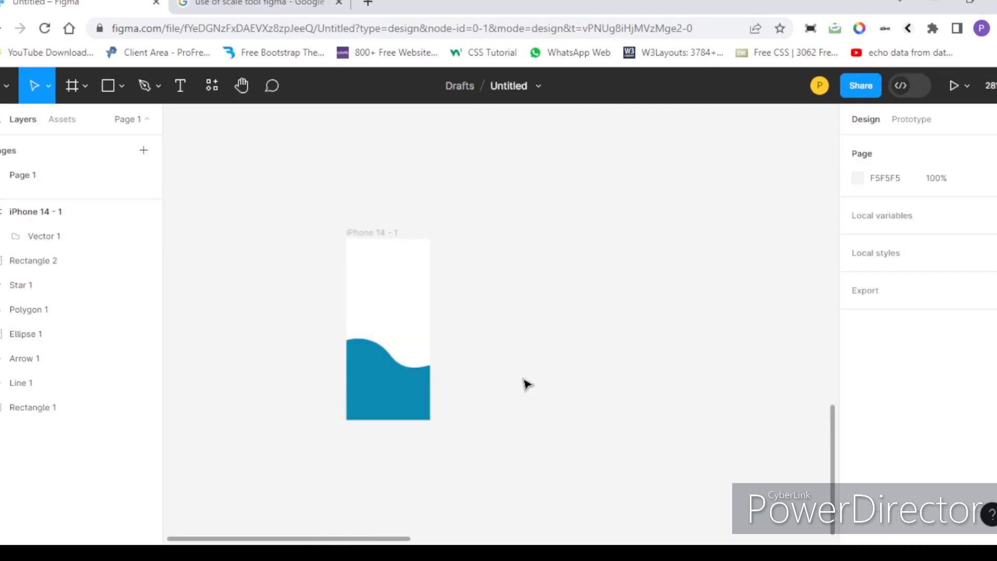
pyautogui.click(375, 234)
pyautogui.click(144, 87)
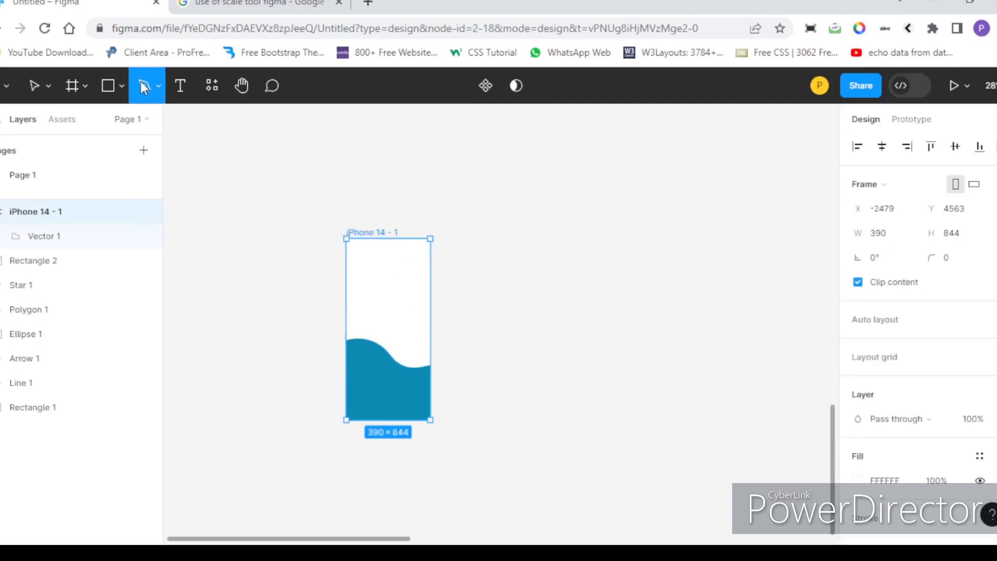
pyautogui.click(276, 157)
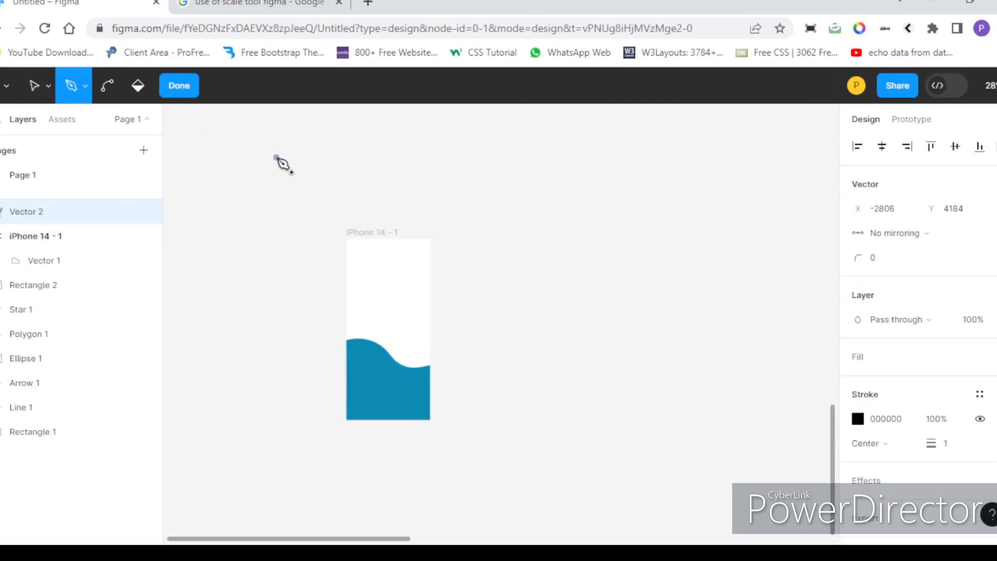
pyautogui.click(190, 91)
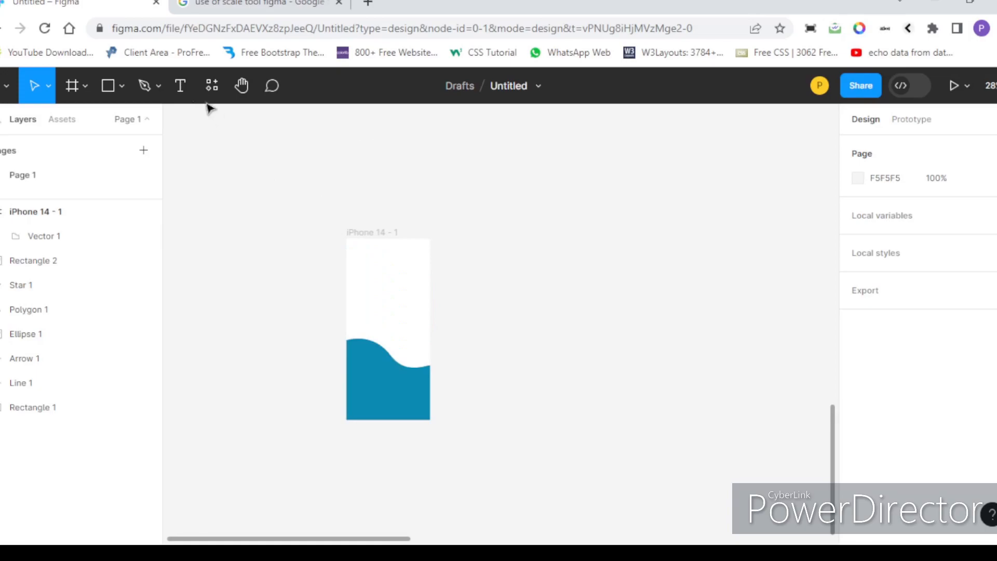
# Add the text "Hello" at font size 20 in the upper part of the iPhone 14 frame, at X 58, Y 128.
pyautogui.press('t')
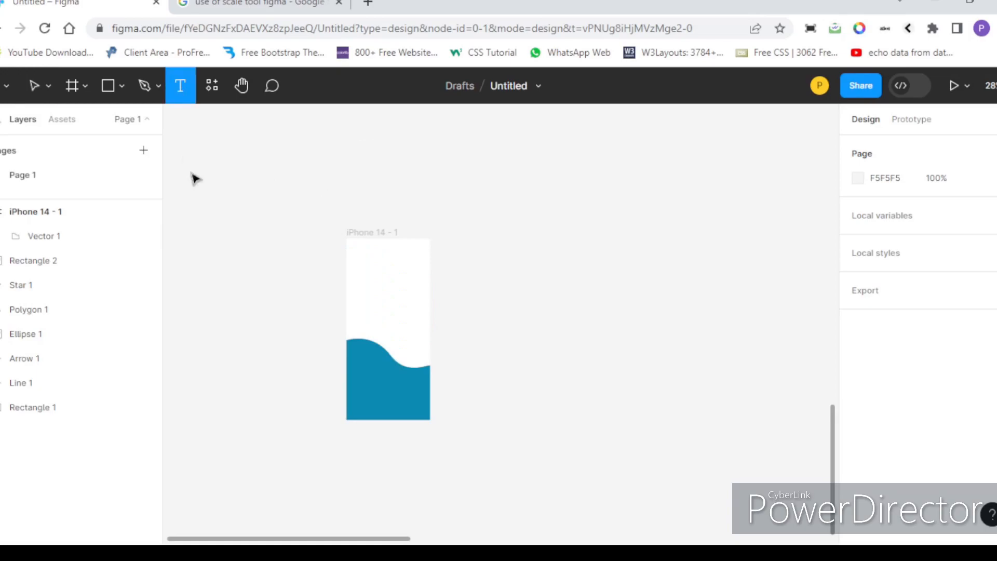
pyautogui.scroll(5, 364, 286)
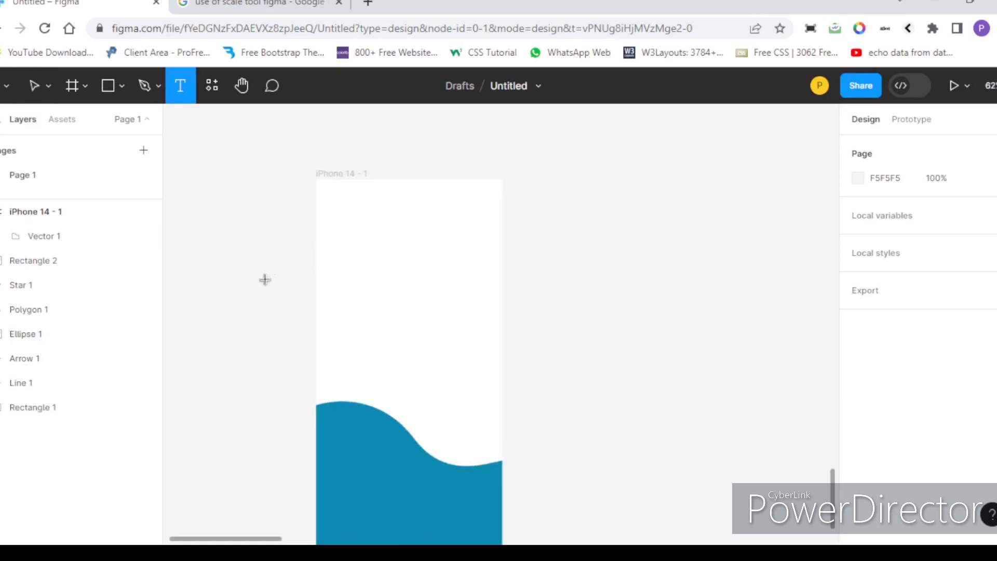
pyautogui.click(344, 242)
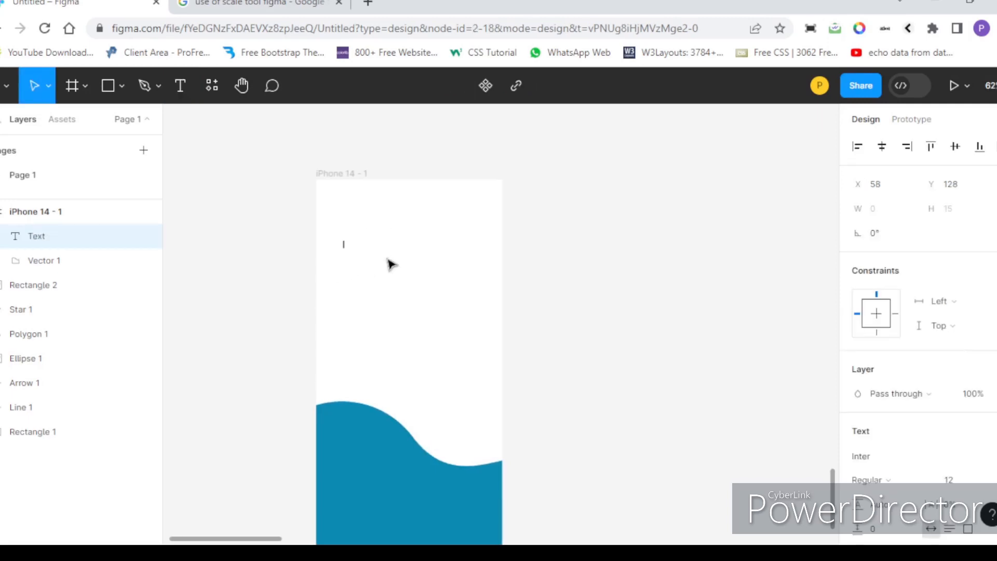
pyautogui.scroll(-5, 914, 312)
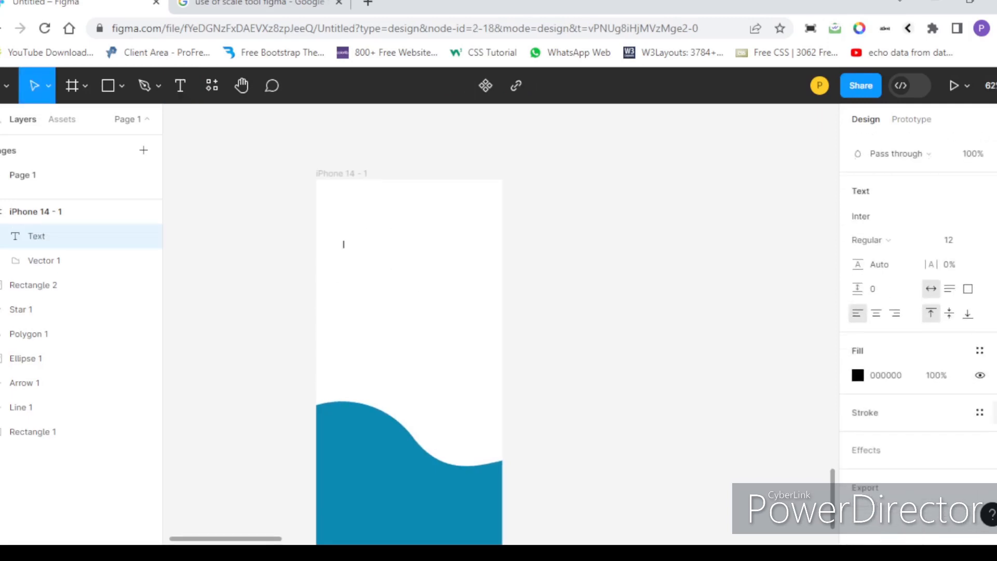
pyautogui.click(984, 240)
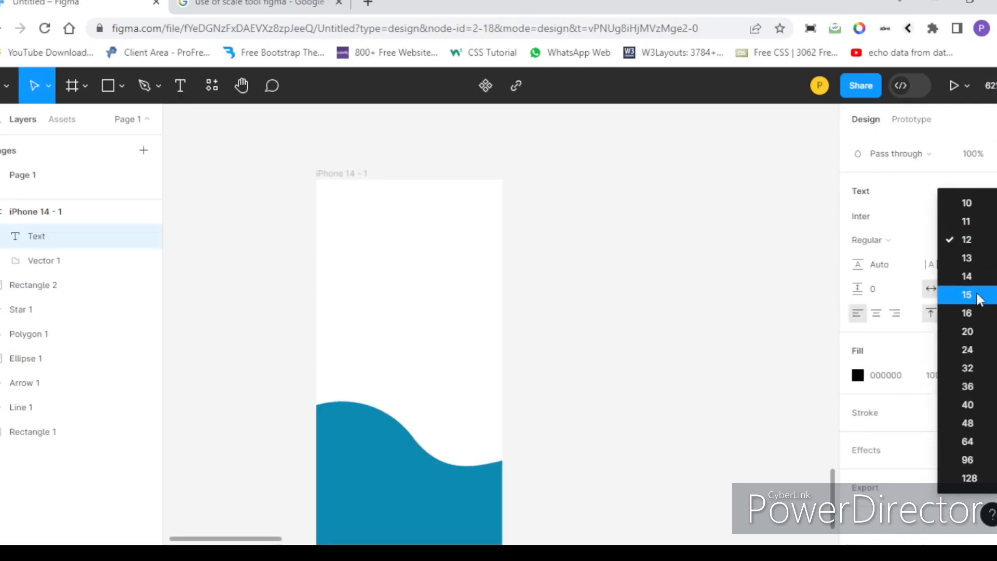
pyautogui.click(971, 332)
pyautogui.scroll(2, 332, 229)
pyautogui.scroll(-2, 346, 244)
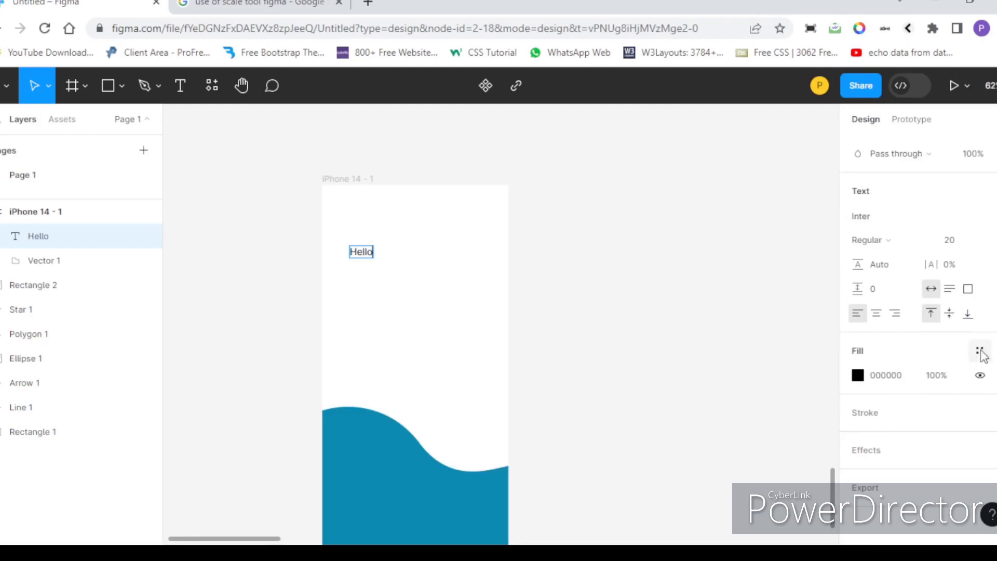
# Set the font size of the "Hello" text to 32.
pyautogui.click(990, 242)
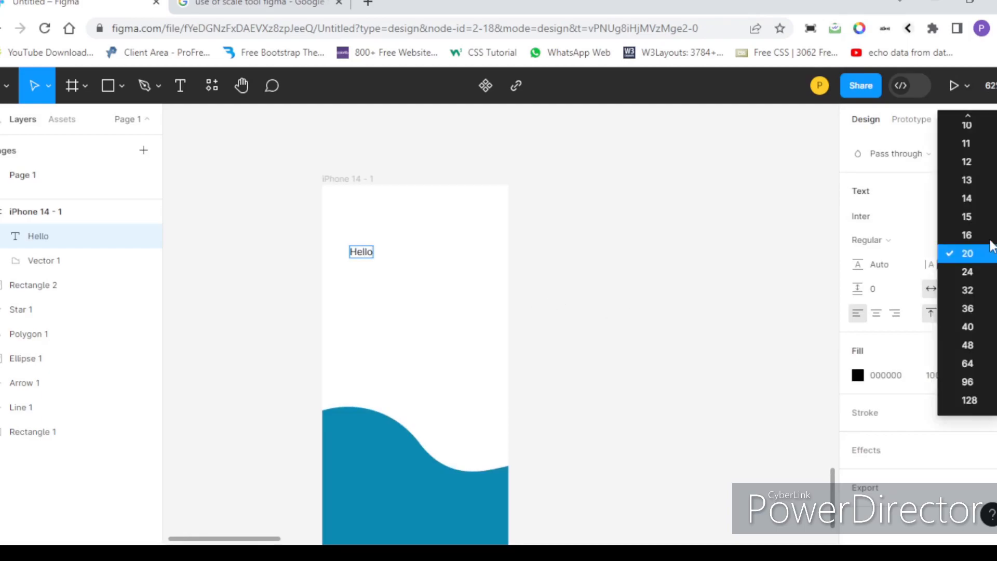
pyautogui.click(978, 309)
pyautogui.doubleClick(360, 251)
pyautogui.click(990, 243)
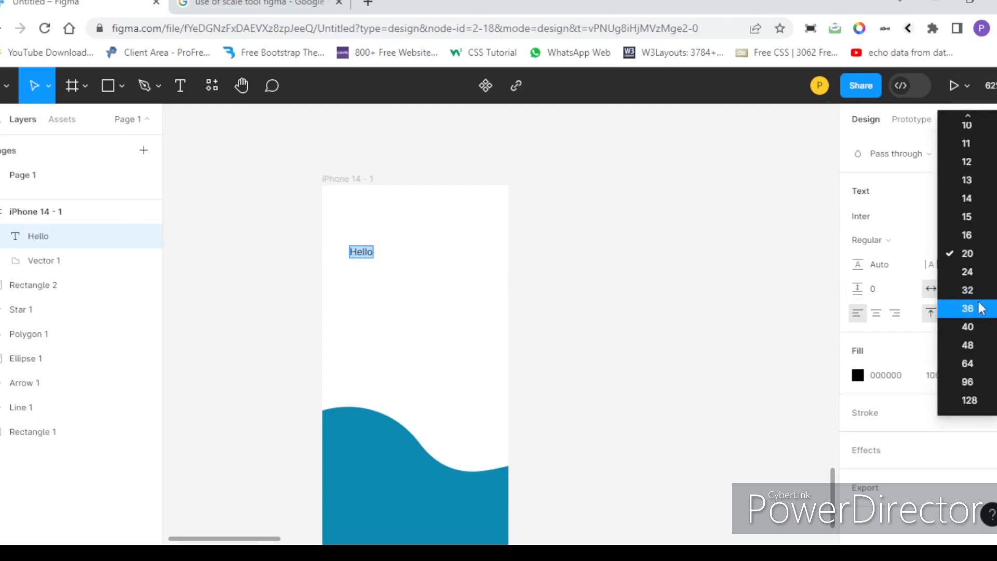
pyautogui.click(979, 290)
pyautogui.press('Escape')
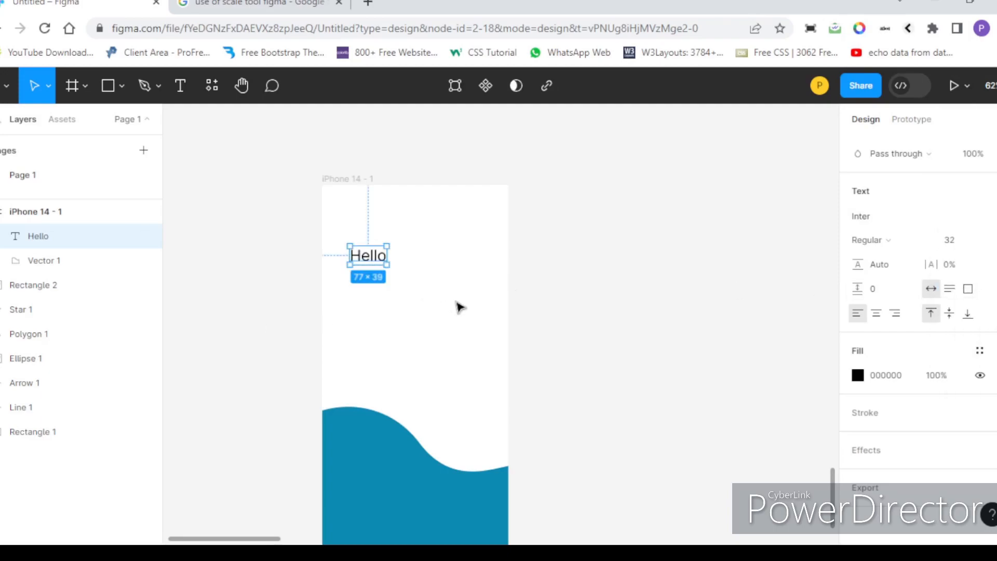
# Recolour the "Hello" text to 0B8AB2 by sampling the fill of the wave shape with the eyedropper.
pyautogui.scroll(-3, 434, 294)
pyautogui.doubleClick(362, 165)
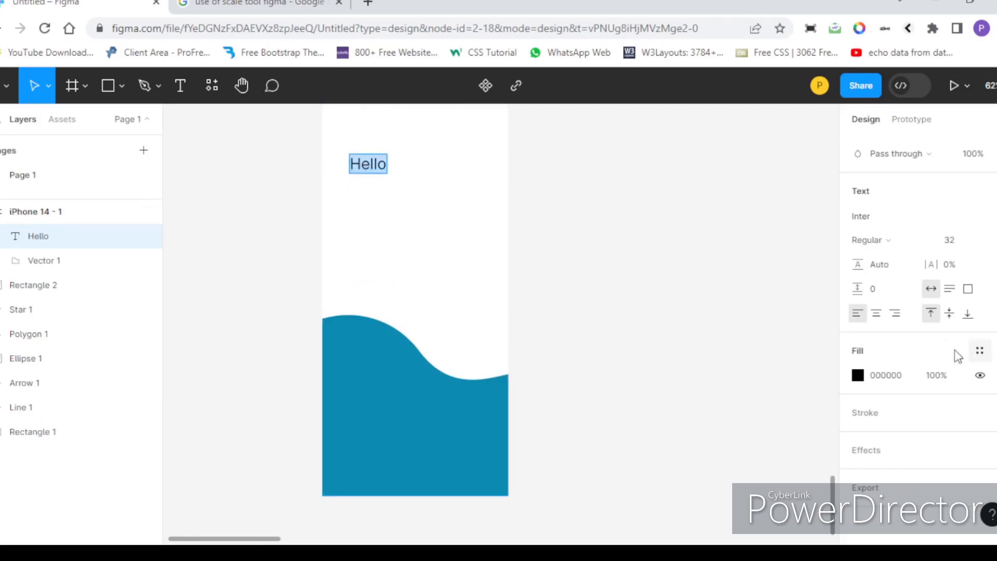
pyautogui.click(858, 375)
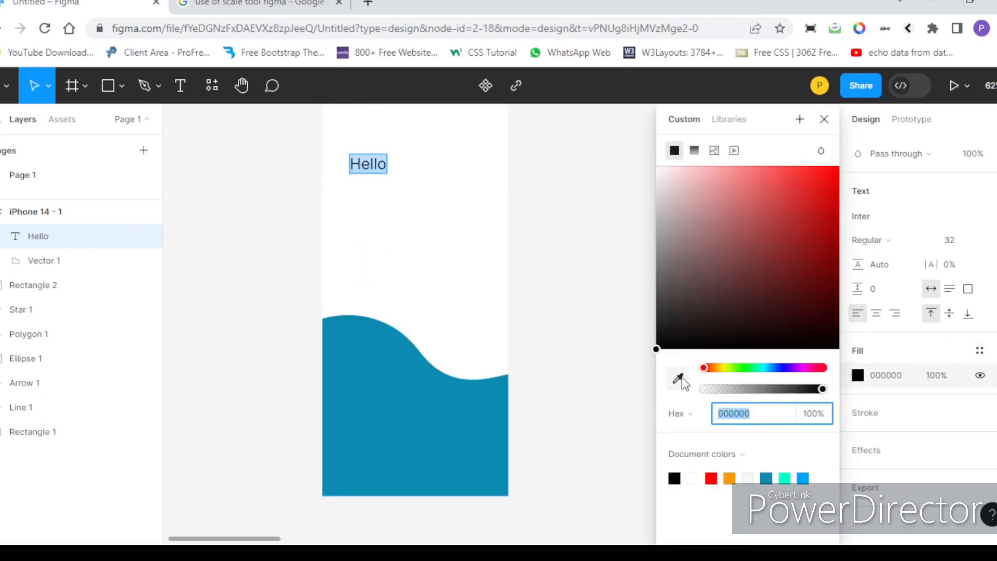
pyautogui.click(679, 380)
pyautogui.click(378, 374)
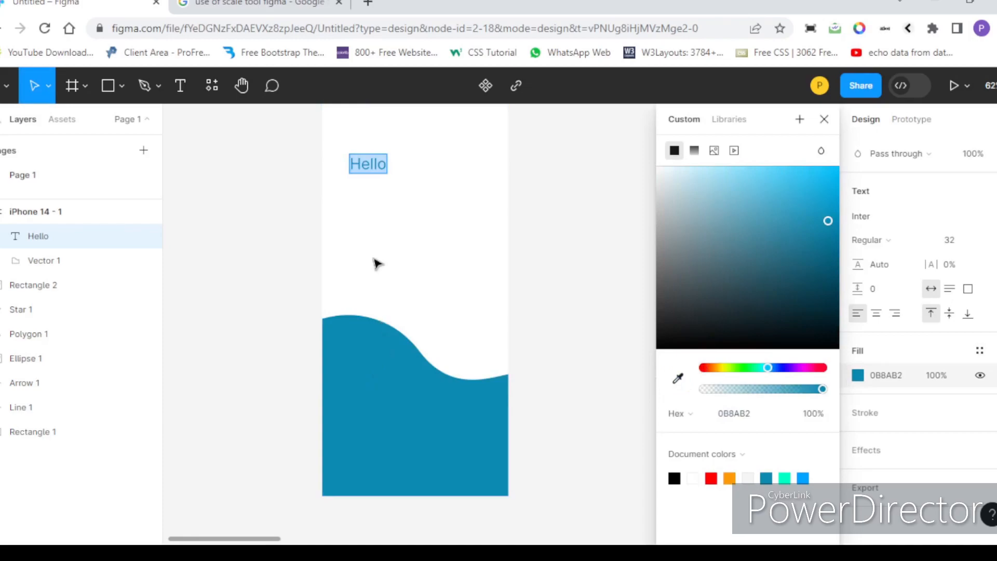
# Extend the "Hello" text so that it reads "Hello Everyone".
pyautogui.scroll(3, 405, 234)
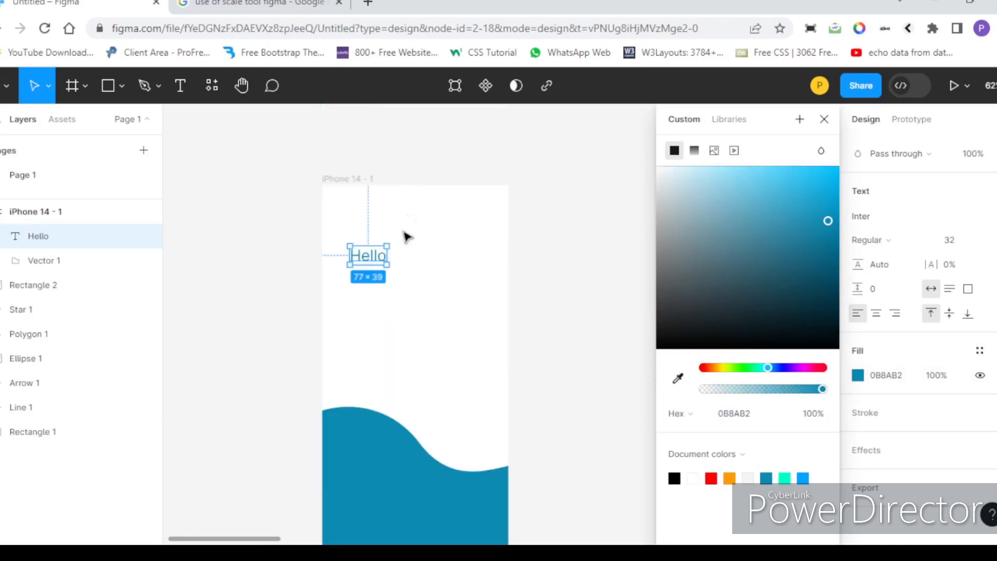
pyautogui.click(386, 257)
pyautogui.write('Everyone')
pyautogui.press('Escape')
pyautogui.click(549, 247)
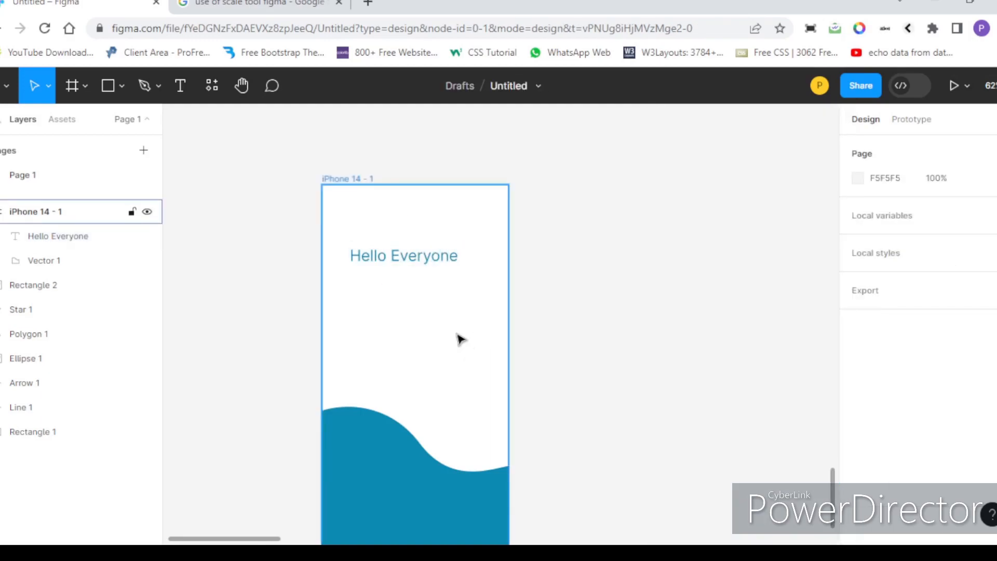
# Move the "Hello Everyone" text slightly left and down within the iPhone 14 frame.
pyautogui.scroll(-3, 455, 323)
pyautogui.click(422, 272)
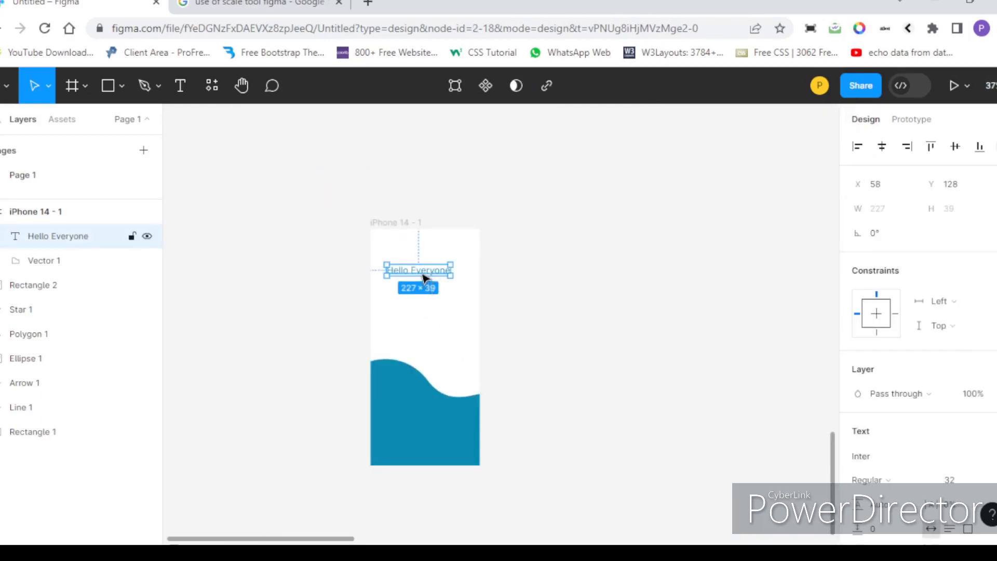
pyautogui.moveTo(422, 273); pyautogui.dragTo(418, 275)
pyautogui.click(563, 296)
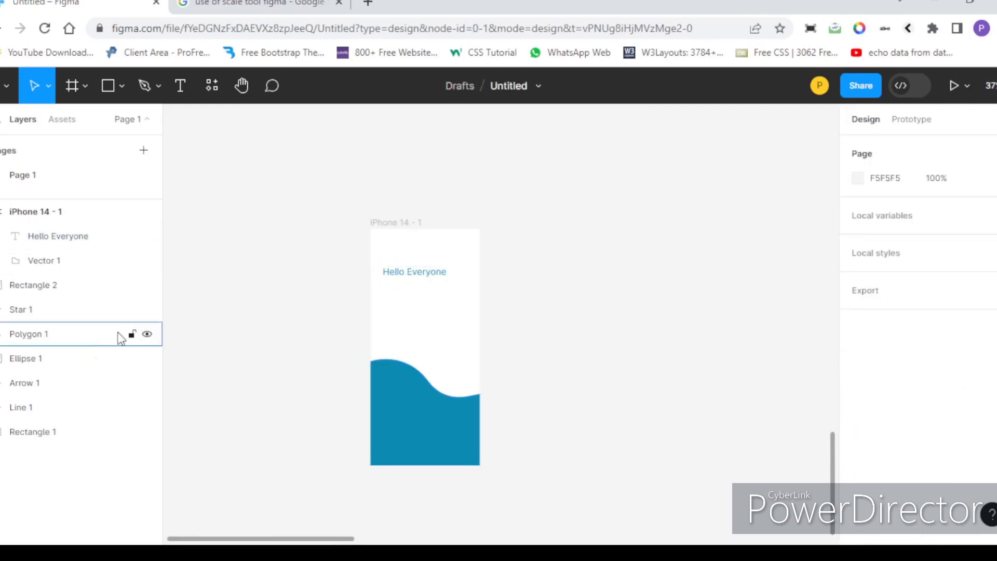
# Look at the resources browser for components, plugins and widgets, and close it without inserting anything.
pyautogui.click(211, 81)
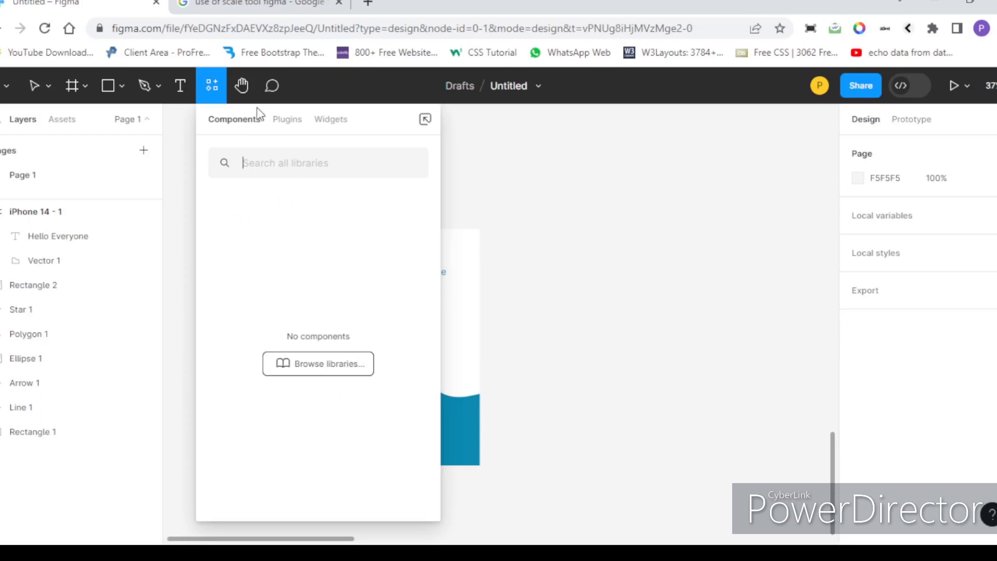
pyautogui.press('Escape')
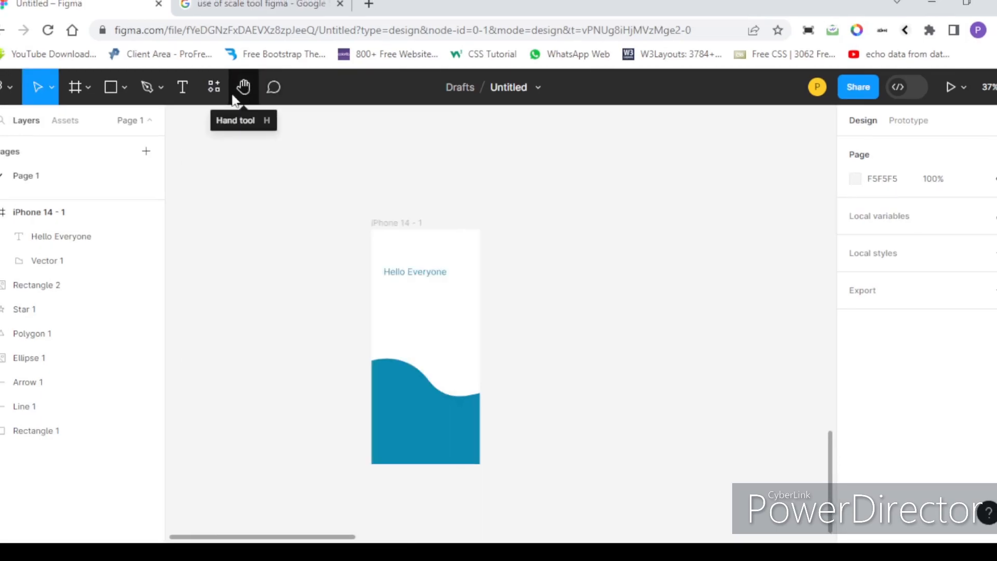
# Examine the whole canvas with the Hand tool, from the iPhone 14 frame out to all the shapes drawn above it.
pyautogui.click(242, 87)
pyautogui.scroll(-3, 390, 201)
pyautogui.scroll(2, 396, 207)
pyautogui.moveTo(790, 313); pyautogui.dragTo(746, 218)
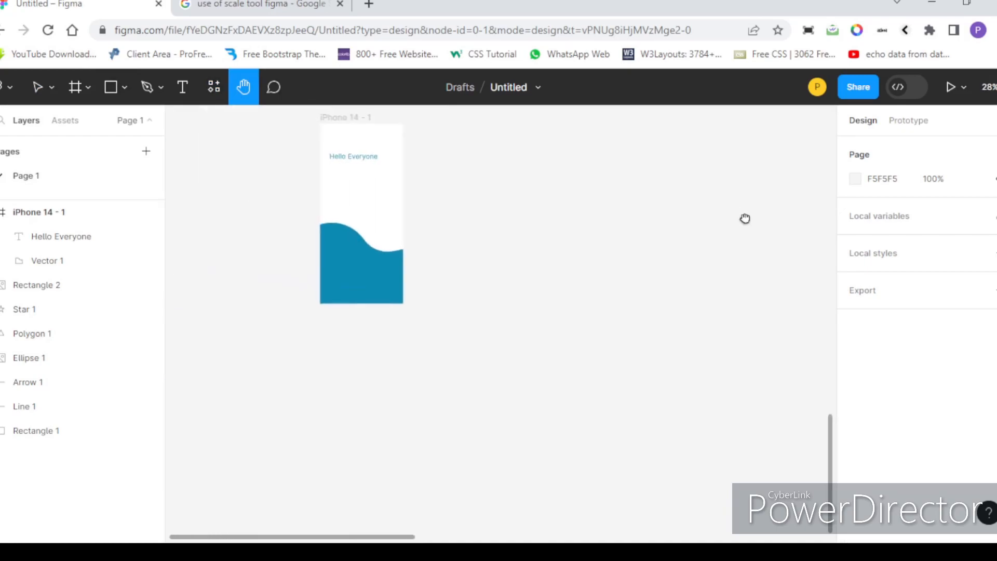
pyautogui.scroll(-3, 585, 229)
pyautogui.scroll(-1, 573, 227)
pyautogui.scroll(1, 527, 217)
pyautogui.moveTo(625, 211); pyautogui.dragTo(297, 365)
pyautogui.moveTo(681, 259); pyautogui.dragTo(425, 352)
pyautogui.scroll(-3, 724, 223)
pyautogui.moveTo(724, 222); pyautogui.dragTo(537, 198)
pyautogui.scroll(1, 436, 198)
pyautogui.moveTo(394, 187); pyautogui.dragTo(426, 230)
pyautogui.scroll(-2, 431, 236)
pyautogui.scroll(1, 352, 240)
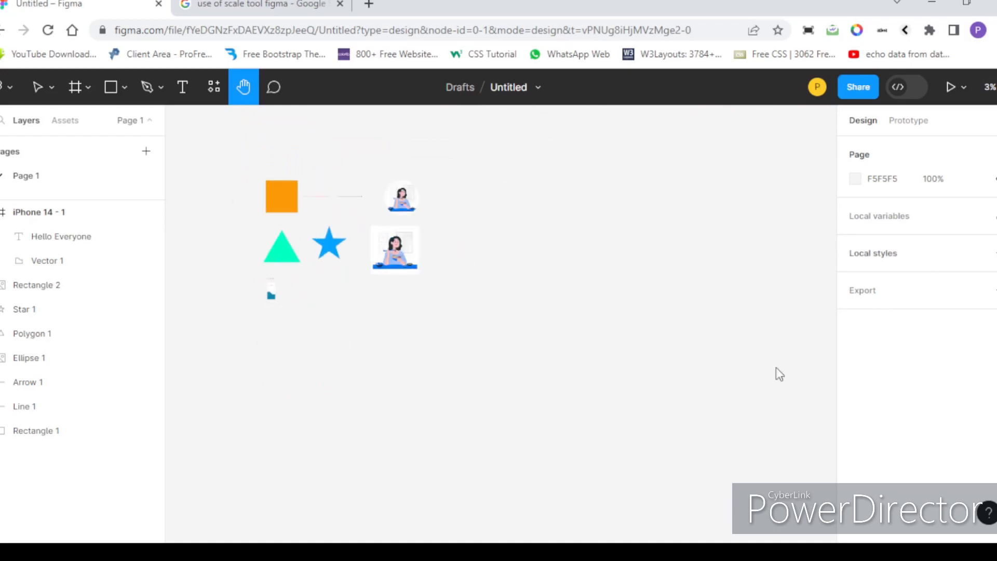
pyautogui.scroll(1, 224, 247)
pyautogui.scroll(-1, 278, 235)
pyautogui.scroll(1, 231, 214)
pyautogui.scroll(-1, 386, 237)
pyautogui.scroll(-1, 386, 236)
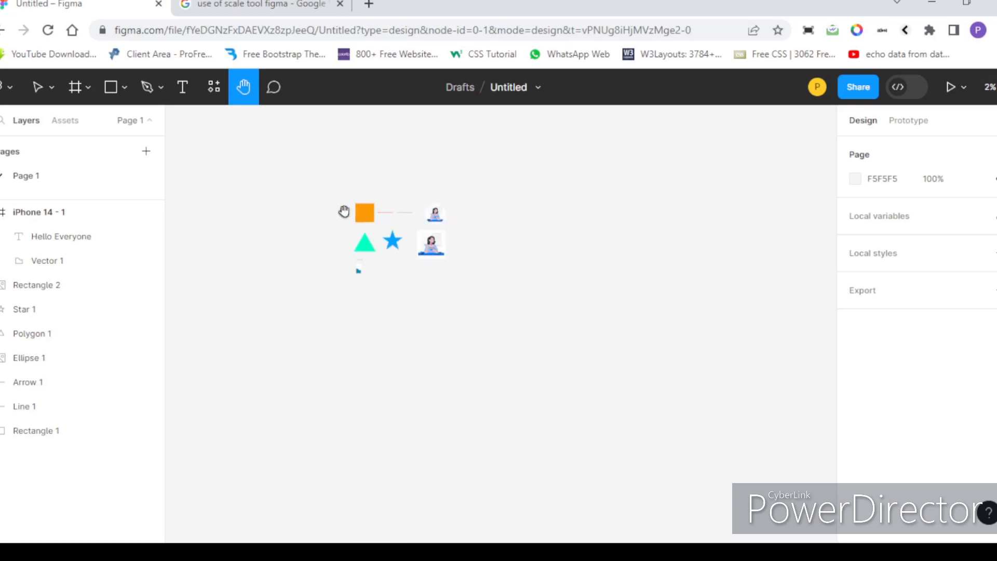
pyautogui.moveTo(541, 193); pyautogui.dragTo(655, 175)
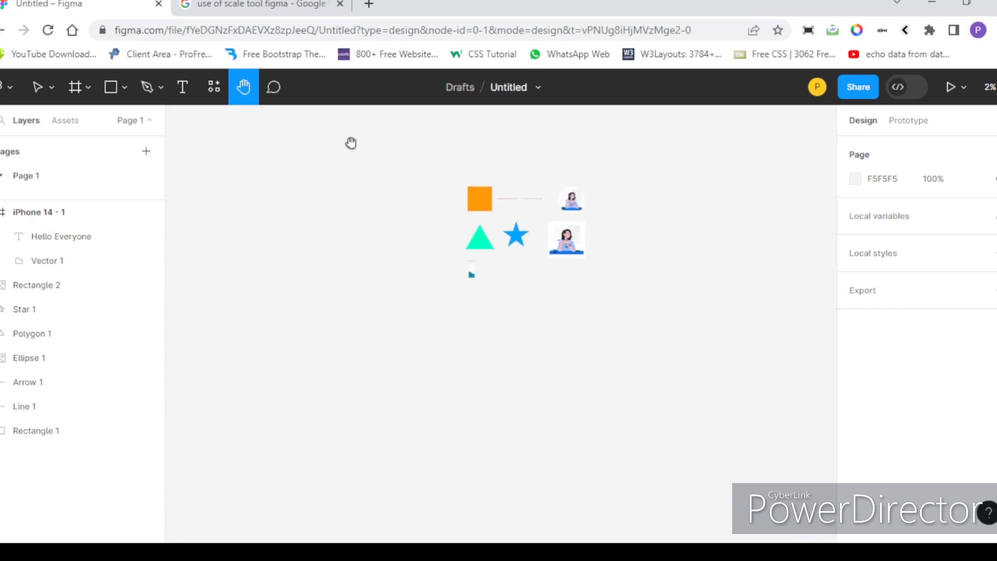
pyautogui.moveTo(722, 124); pyautogui.dragTo(612, 268)
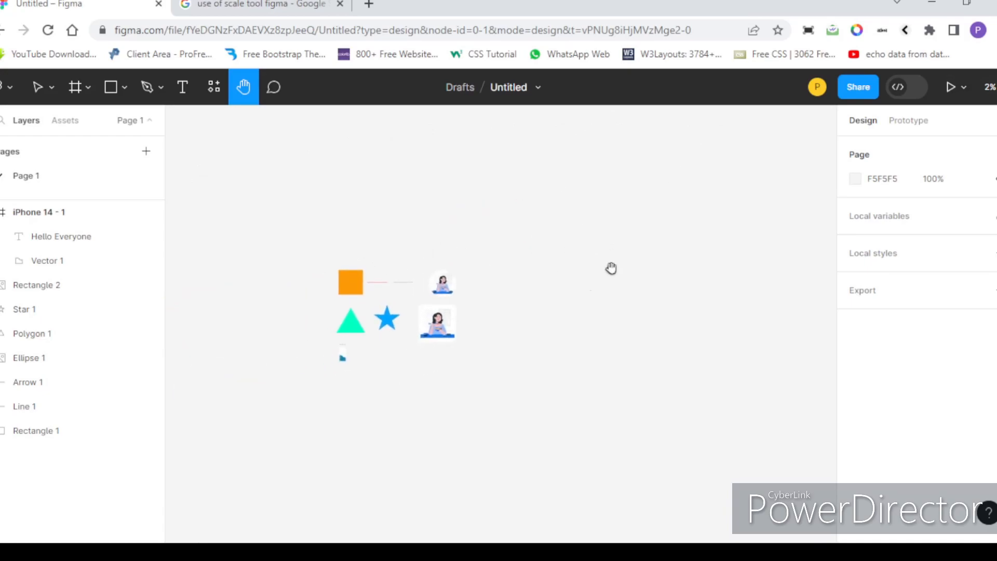
pyautogui.scroll(2, 359, 329)
pyautogui.scroll(-1, 417, 287)
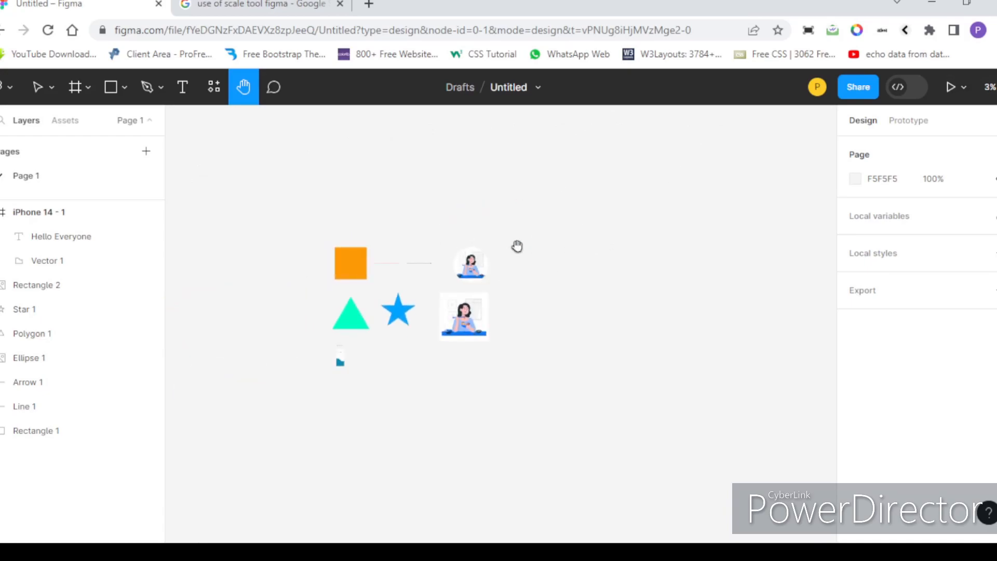
pyautogui.moveTo(339, 320); pyautogui.dragTo(364, 300)
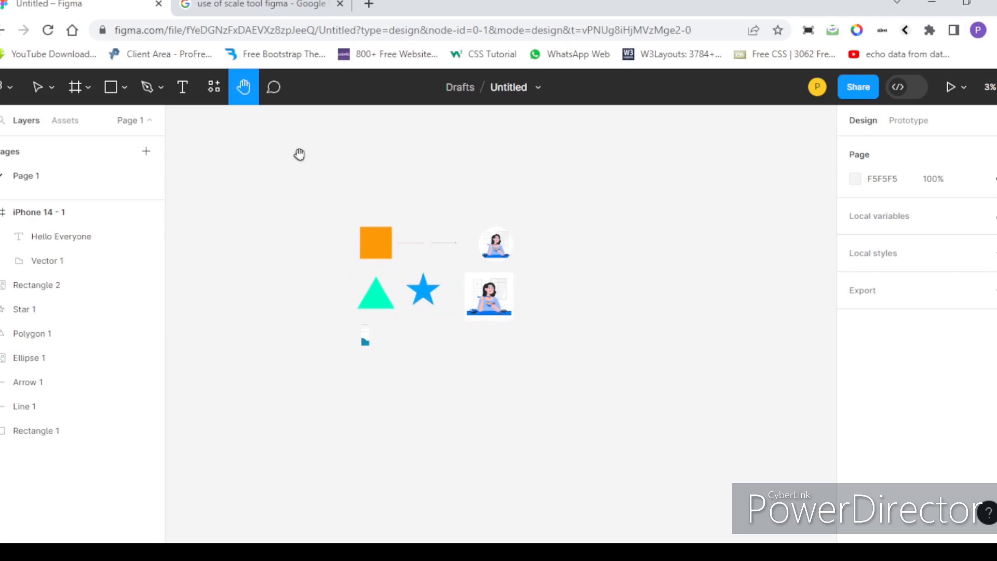
# Post the comment "Change the color" at the orange square's upper right corner, then return to the Move tool and preview the comment.
pyautogui.click(278, 87)
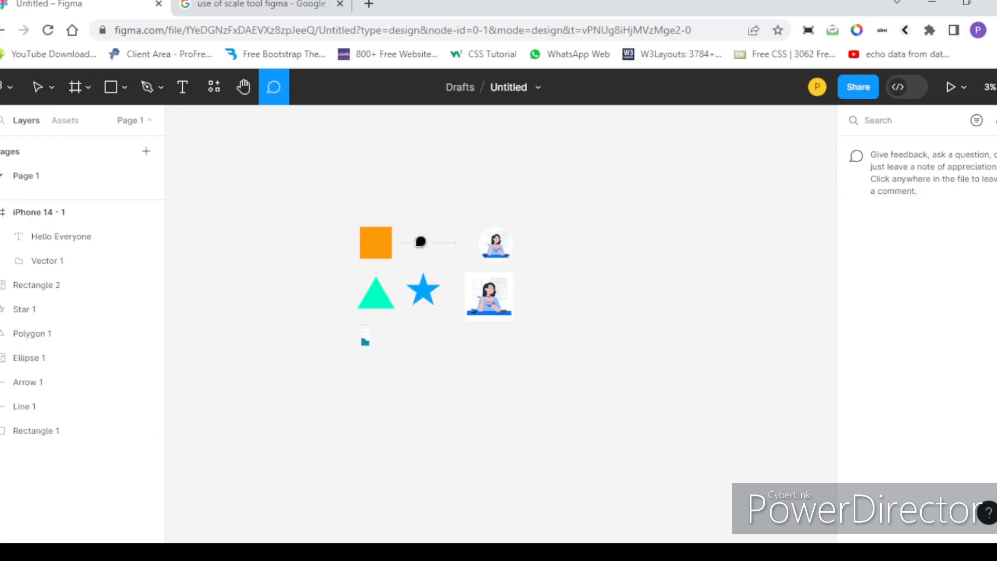
pyautogui.scroll(5, 419, 238)
pyautogui.scroll(-5, 394, 210)
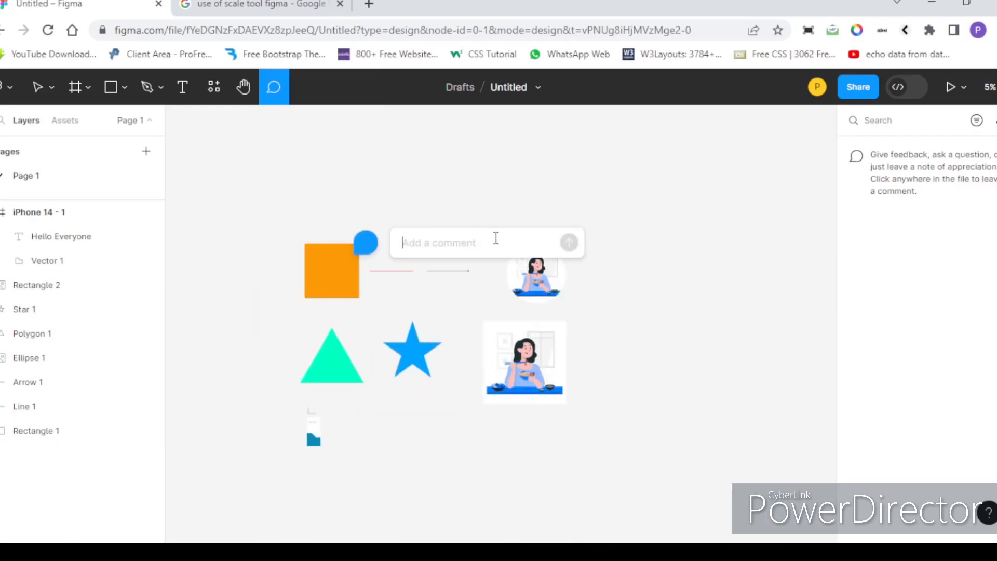
pyautogui.write('Cganhe')
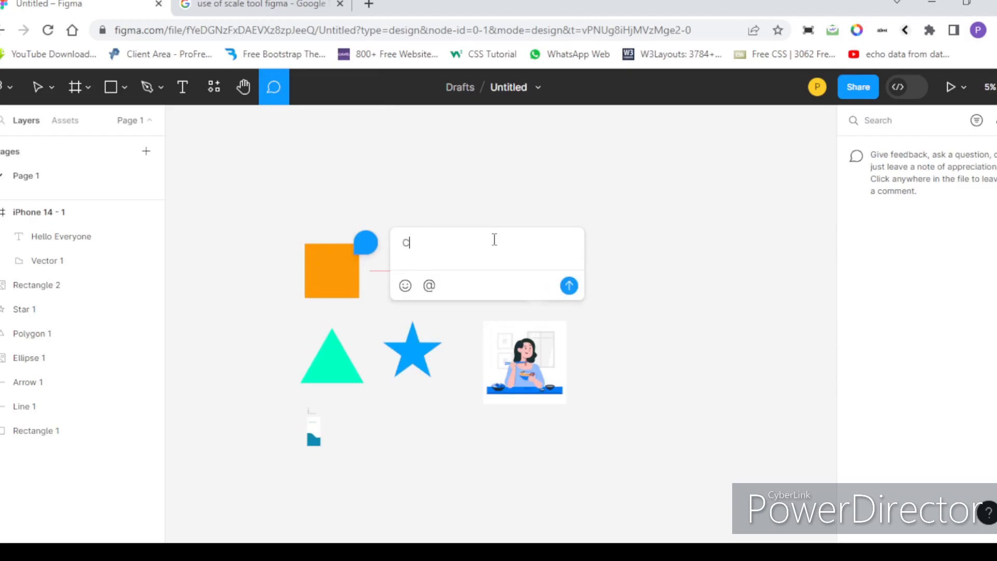
pyautogui.press('BackSpace')
pyautogui.press('BackSpace')
pyautogui.write('j')
pyautogui.press('BackSpace')
pyautogui.write('h')
pyautogui.press('Right')
pyautogui.write('ge the')
pyautogui.click(570, 285)
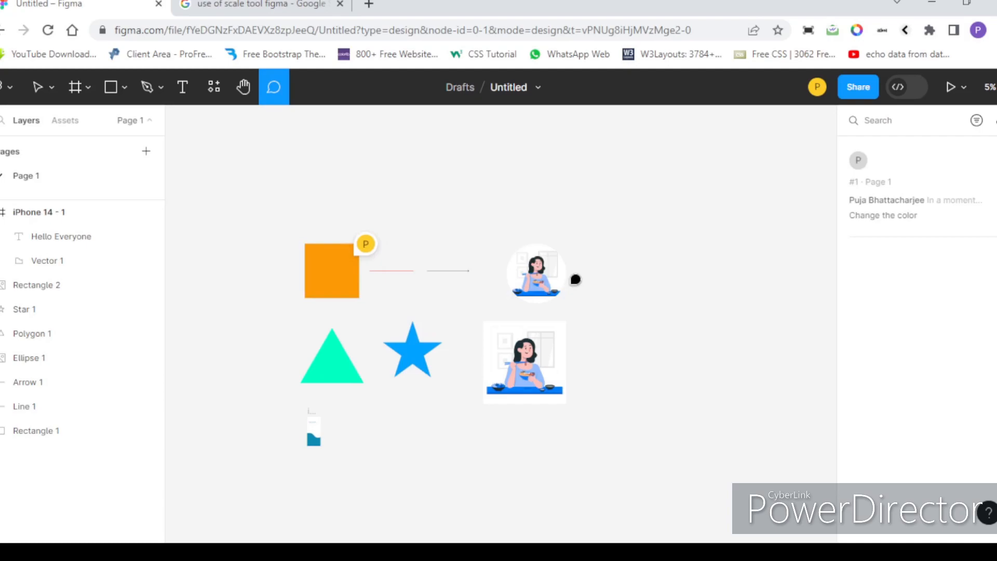
pyautogui.click(38, 93)
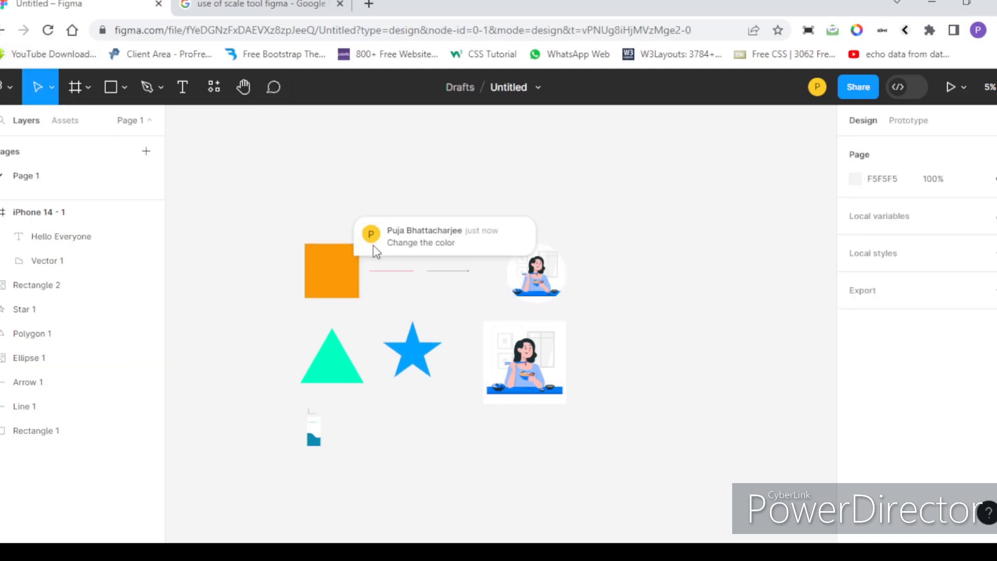
pyautogui.moveTo(402, 239)
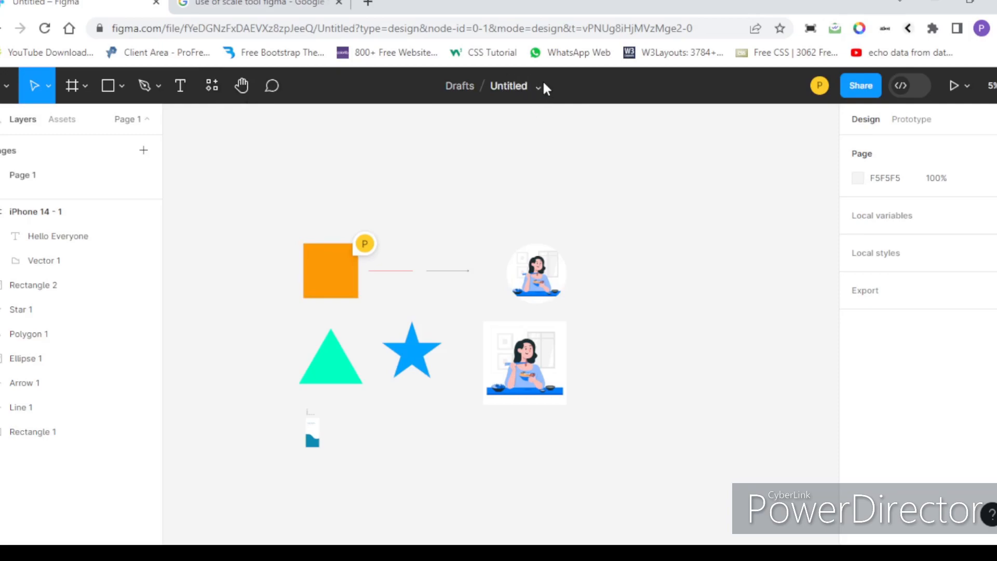
# Rename the file from its default title to "FigmaBasics".
pyautogui.doubleClick(517, 86)
pyautogui.write('F')
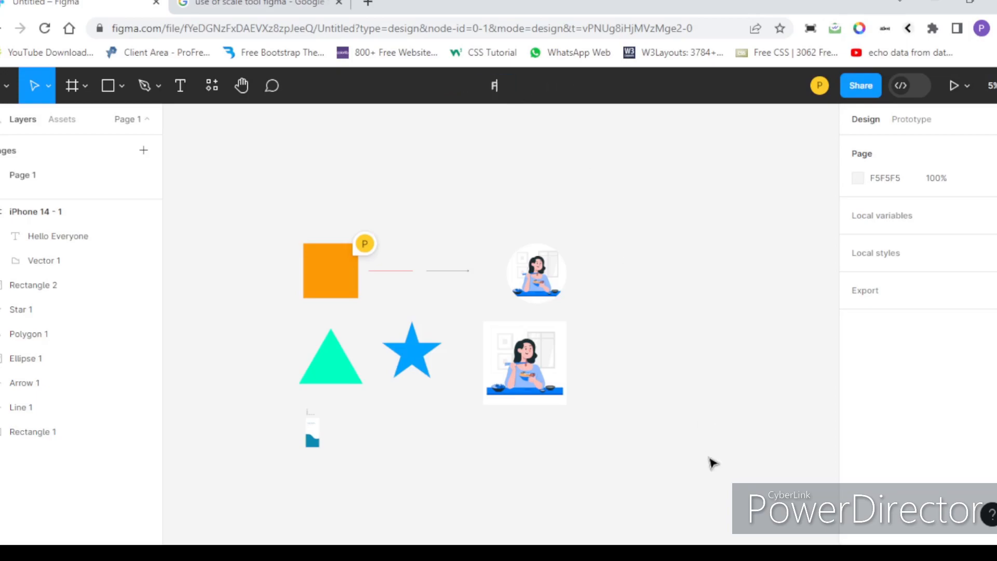
pyautogui.write('igmaBasics')
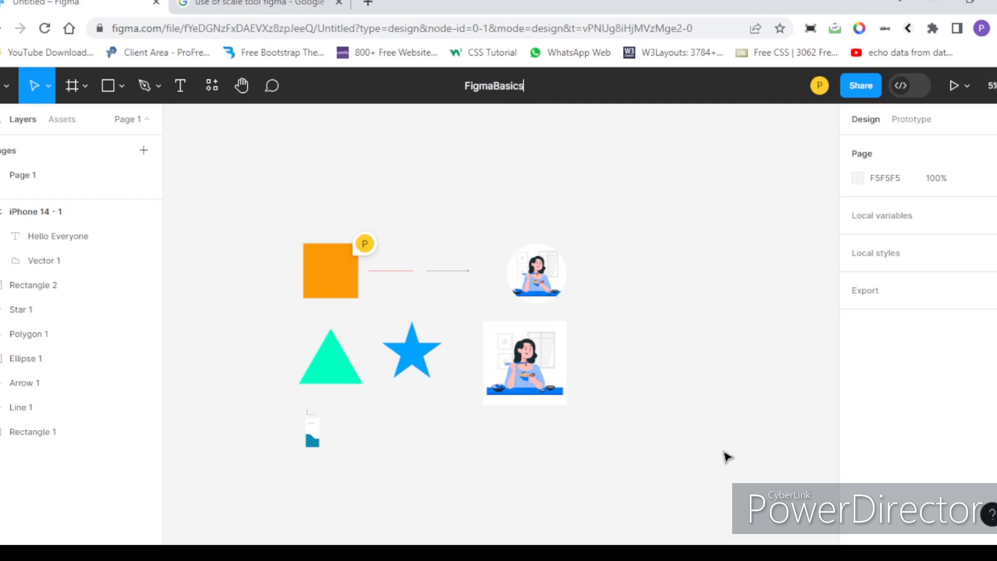
pyautogui.click(577, 147)
# Rename the file to "Figma Basics", with a space between the two words.
pyautogui.doubleClick(514, 88)
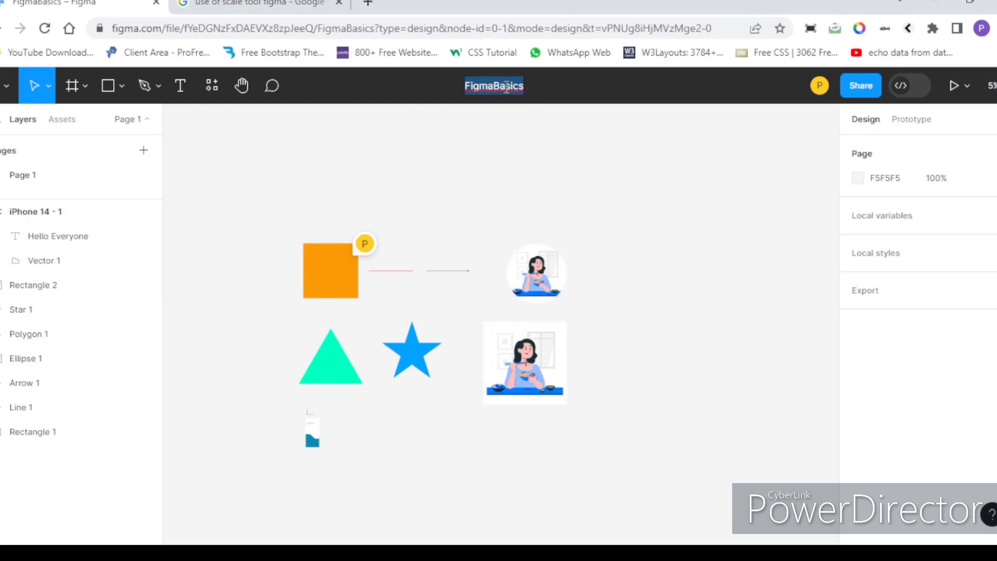
pyautogui.click(500, 86)
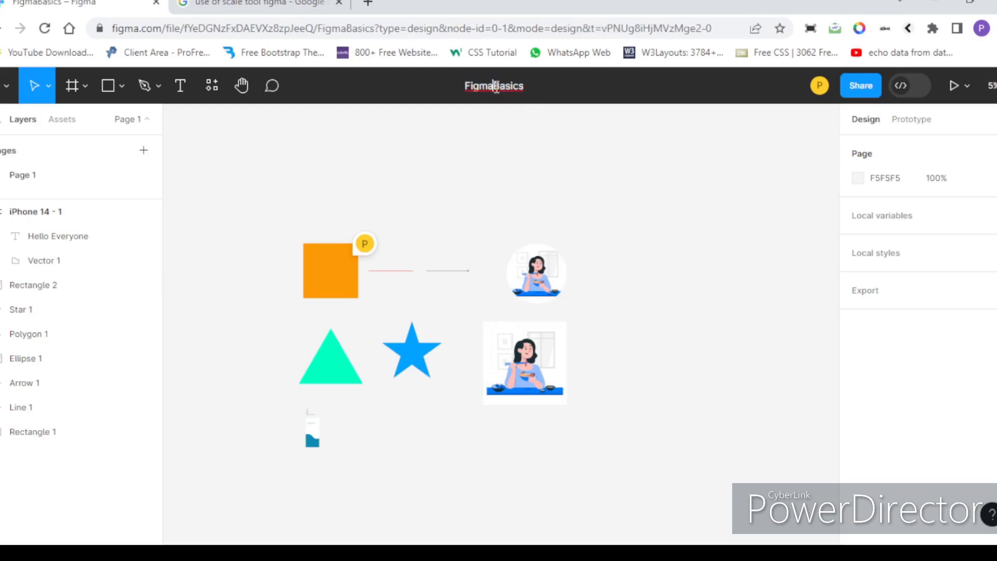
pyautogui.press('Return')
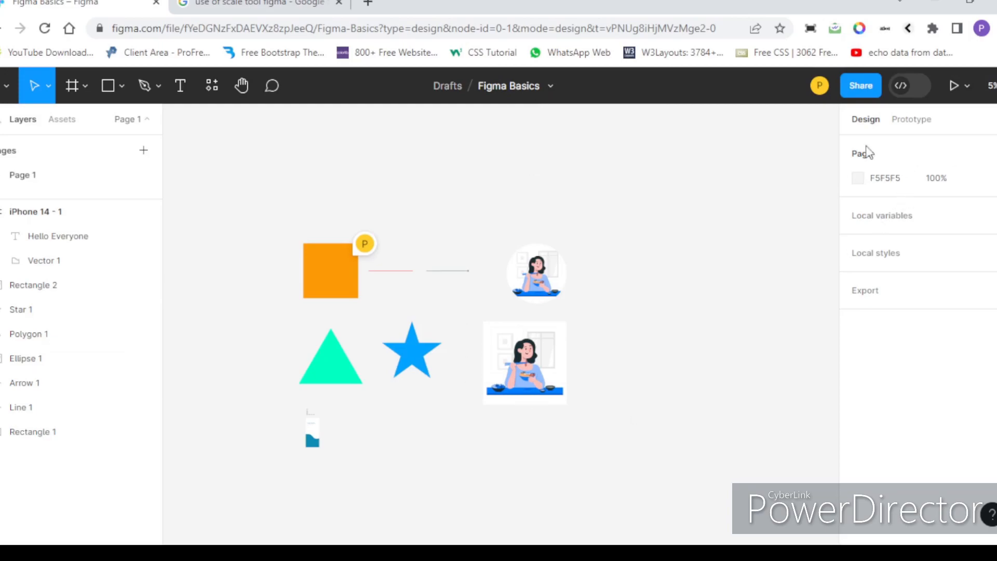
# Look at the file's sharing dialog and its invite permissions, can edit and can view, and close it without inviting anyone.
pyautogui.click(862, 86)
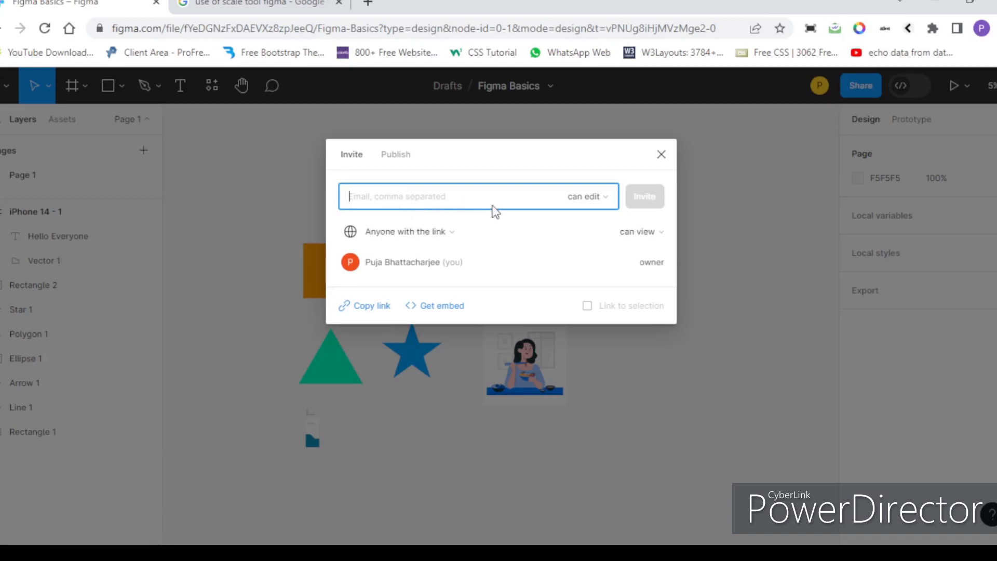
pyautogui.click(606, 200)
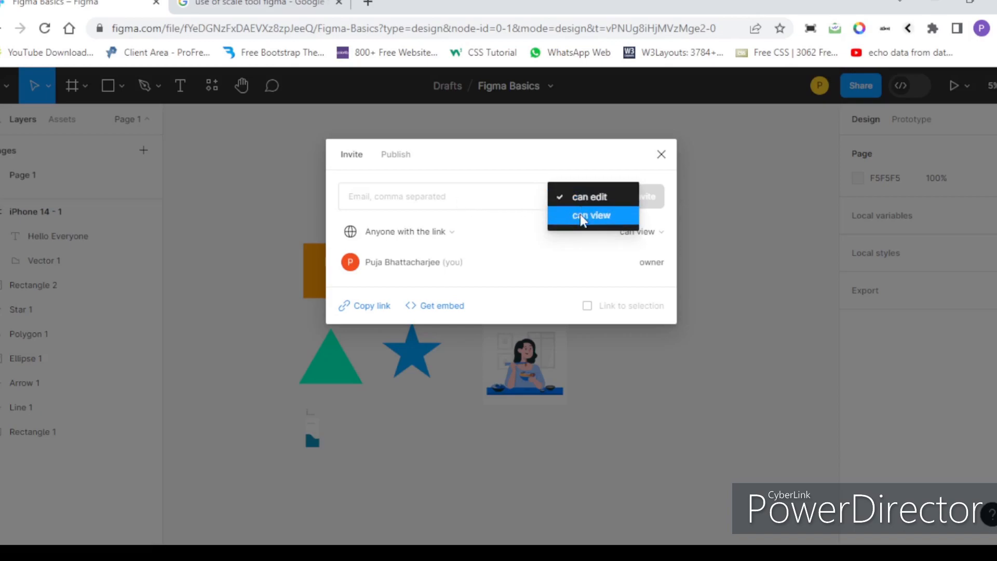
pyautogui.click(480, 198)
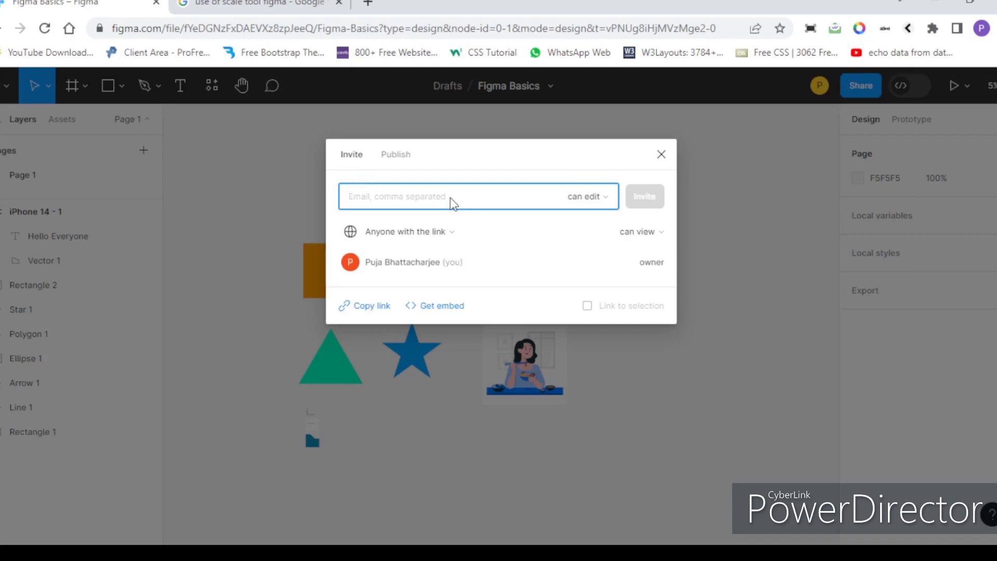
pyautogui.click(662, 155)
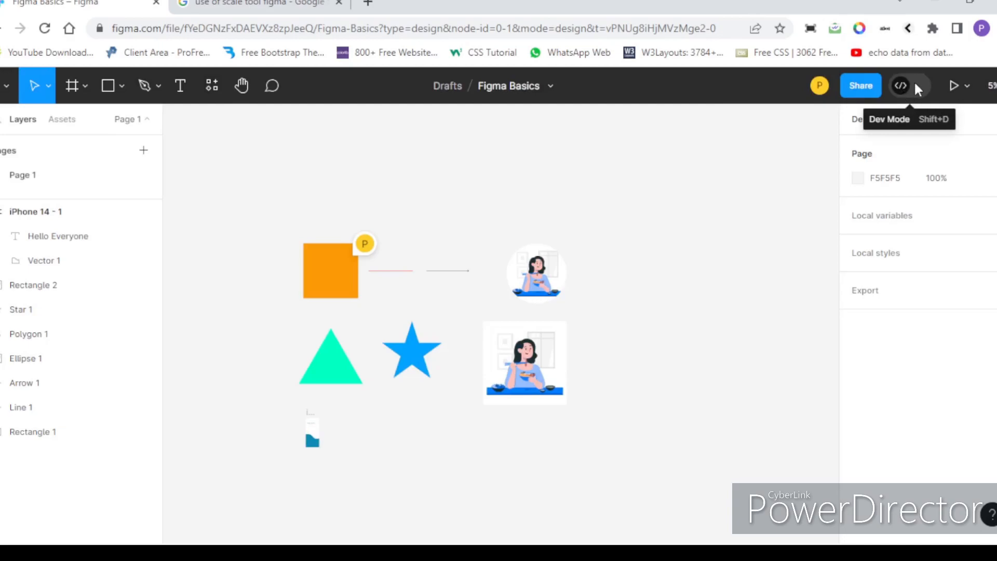
# View the file in Dev Mode and return to the design mode.
pyautogui.click(909, 95)
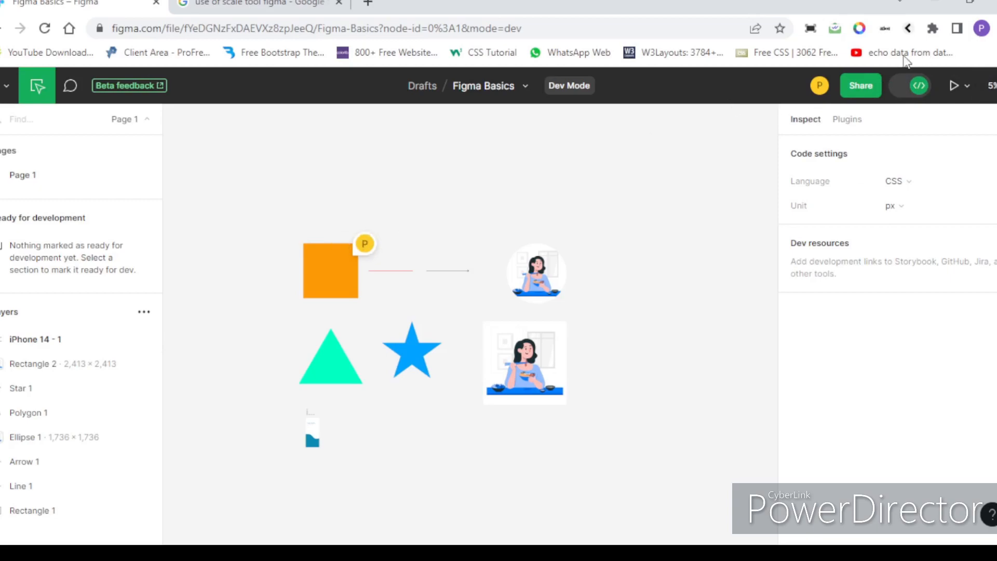
pyautogui.click(904, 85)
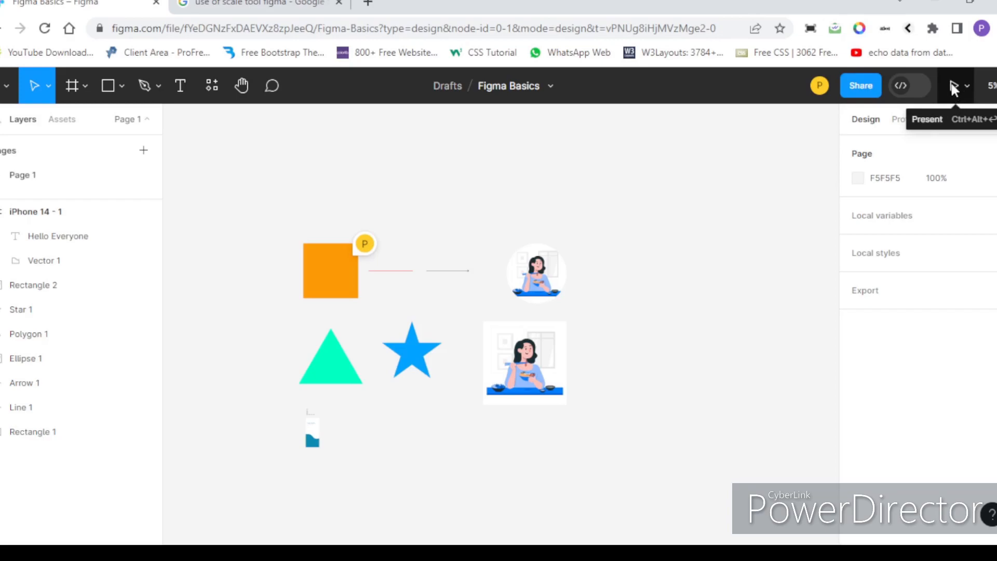
# Present the iPhone 14 - 1 frame as a full prototype in its own browser tab and return to the design file.
pyautogui.scroll(-5, 419, 364)
pyautogui.scroll(3, 405, 363)
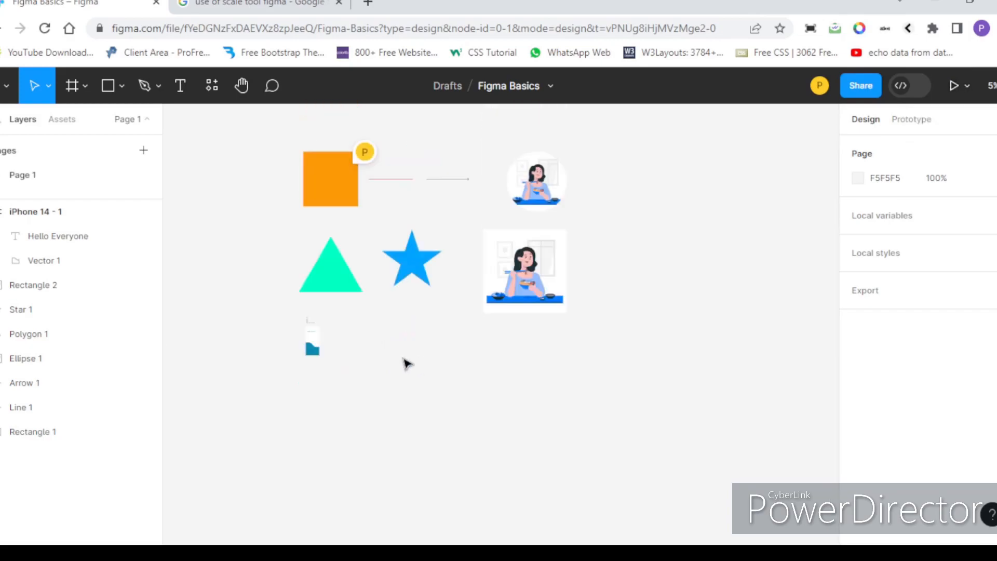
pyautogui.scroll(3, 287, 330)
pyautogui.scroll(1, 287, 329)
pyautogui.scroll(-2, 365, 327)
pyautogui.scroll(1, 359, 180)
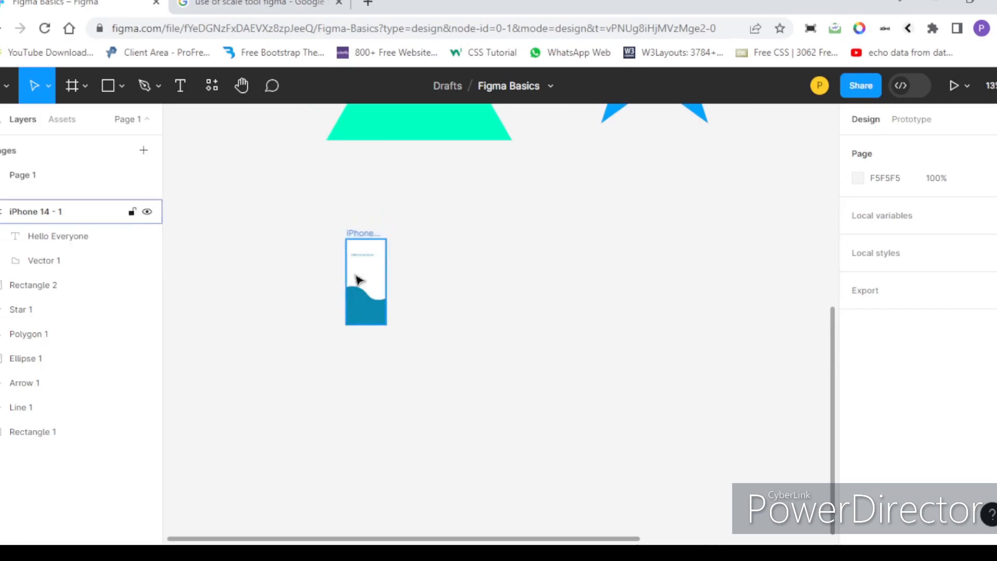
pyautogui.scroll(2, 355, 277)
pyautogui.click(362, 175)
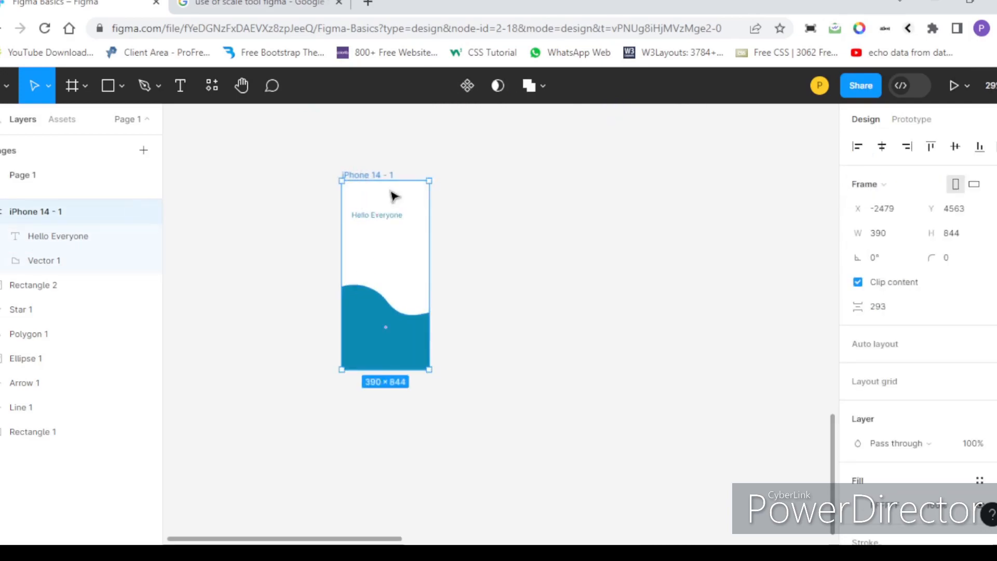
pyautogui.scroll(1, 364, 195)
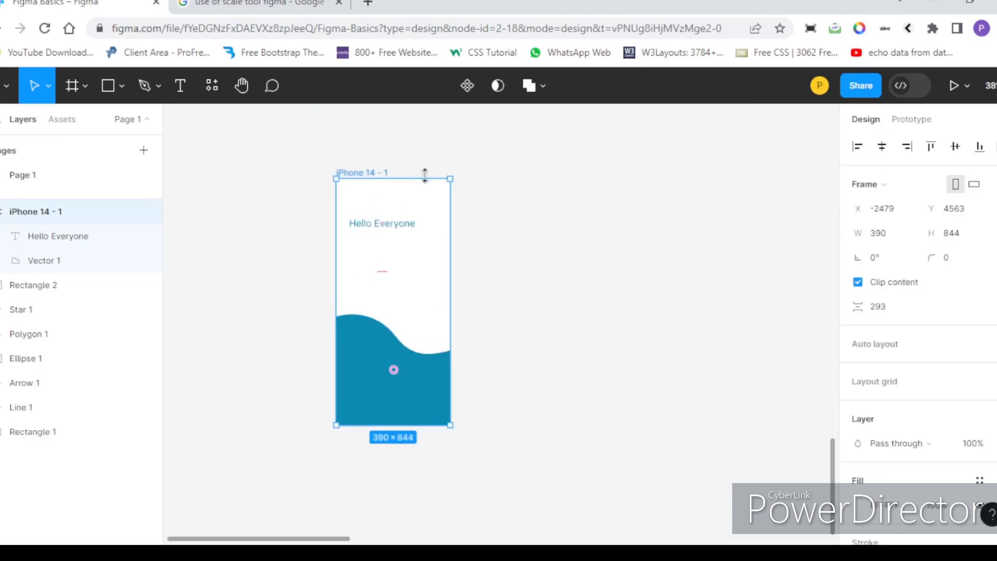
pyautogui.click(953, 85)
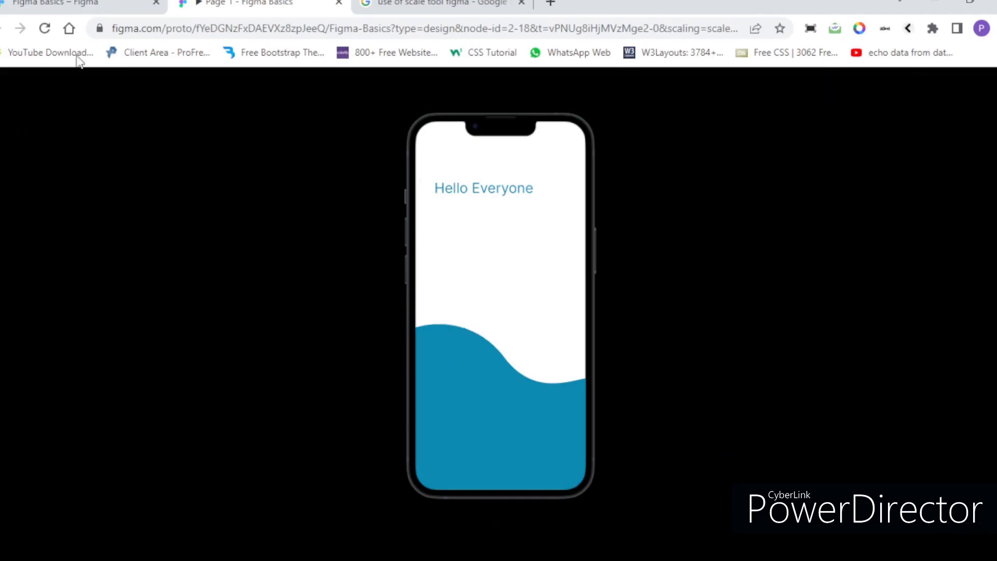
pyautogui.click(75, 6)
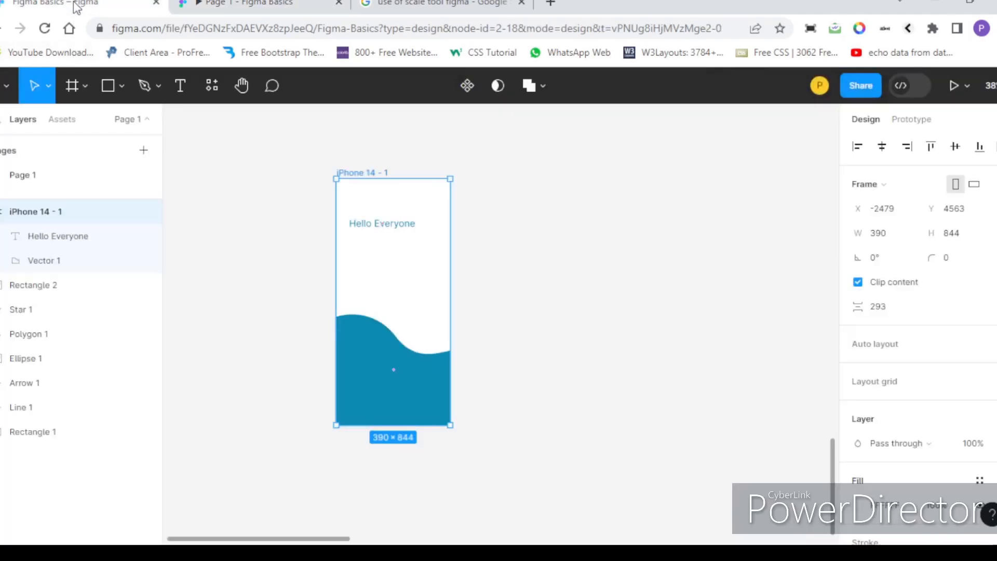
# Preview the iPhone 14 - 1 frame in the floating preview window, move the window slightly aside, close it and deselect the frame.
pyautogui.click(969, 91)
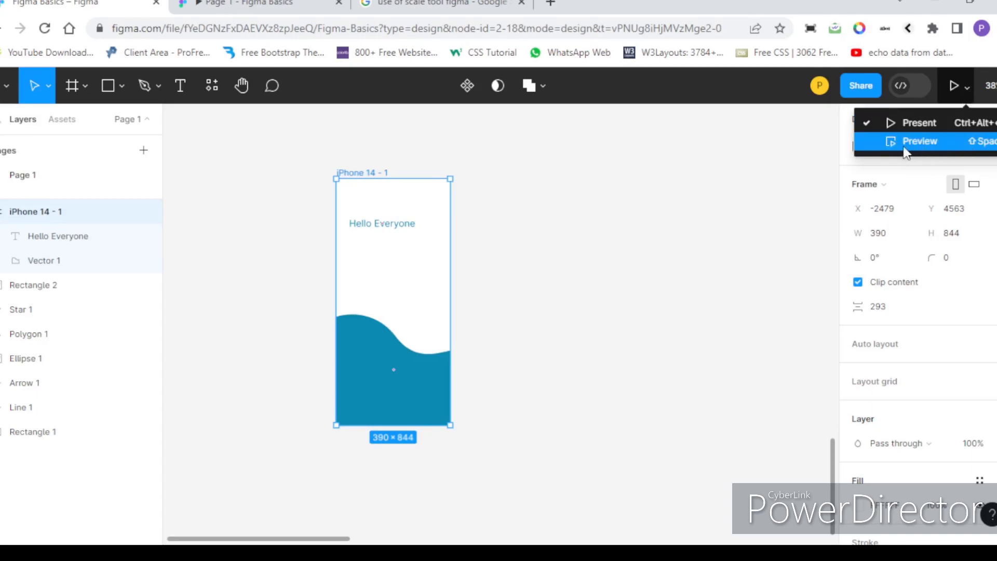
pyautogui.click(947, 146)
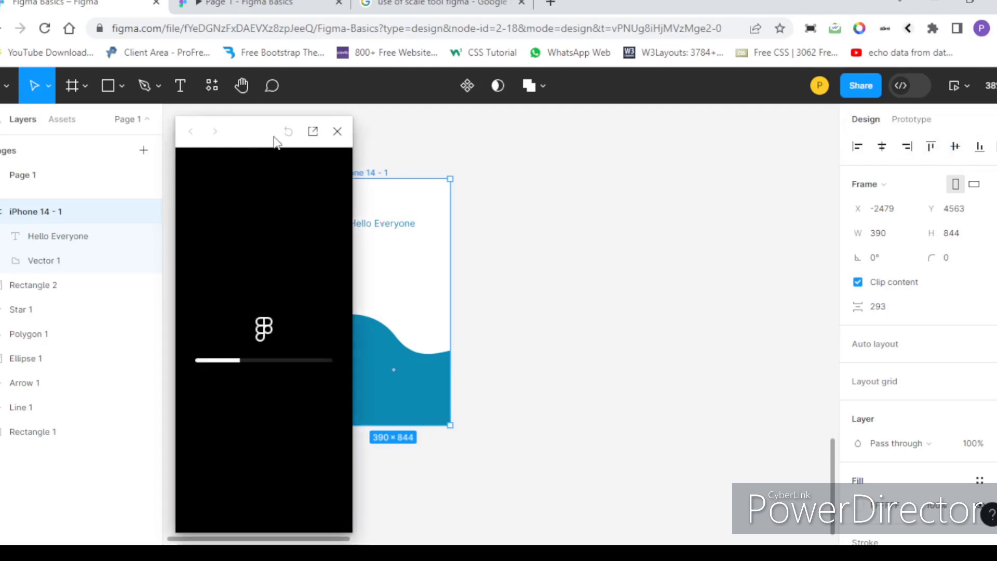
pyautogui.moveTo(276, 138); pyautogui.dragTo(323, 133)
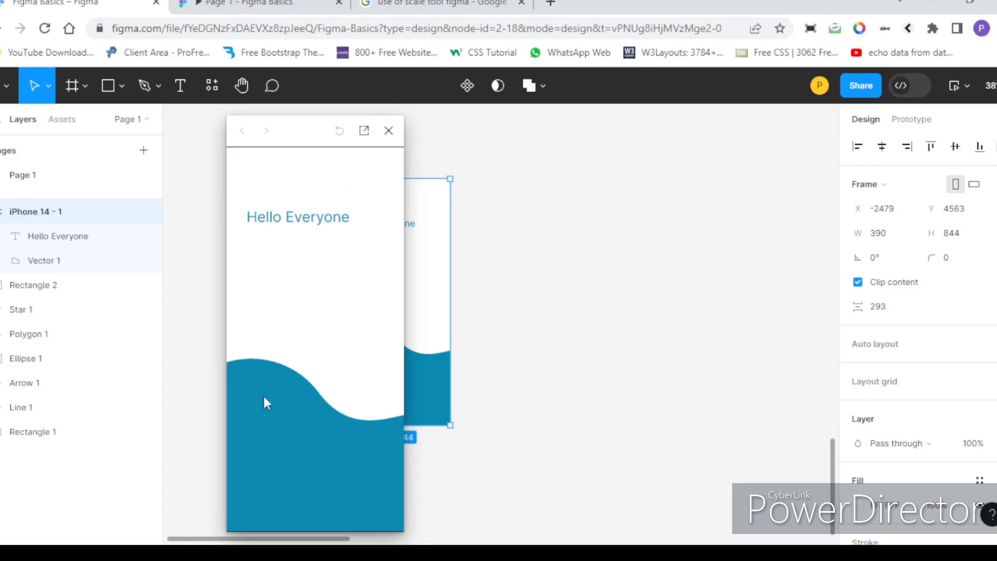
pyautogui.click(395, 131)
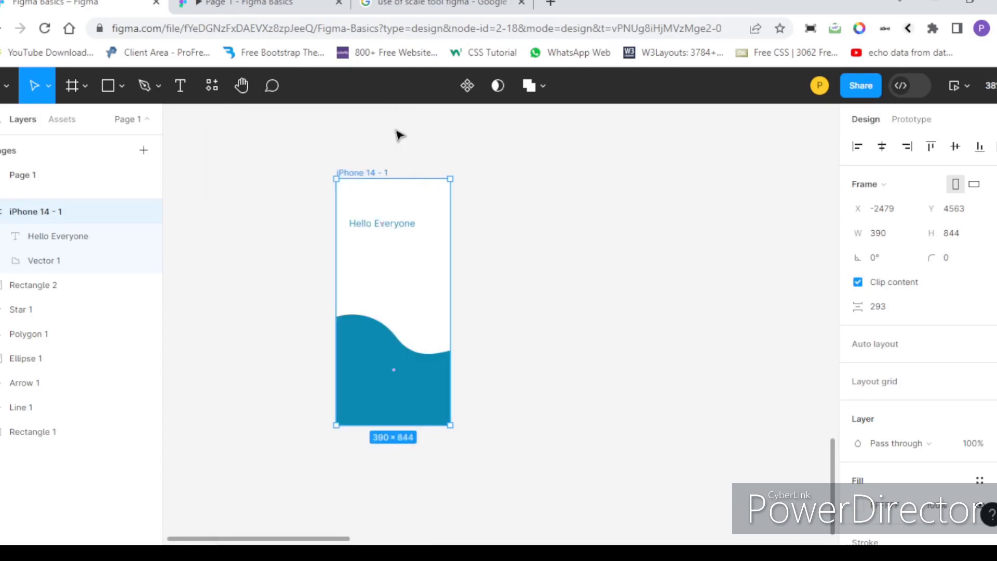
pyautogui.click(593, 196)
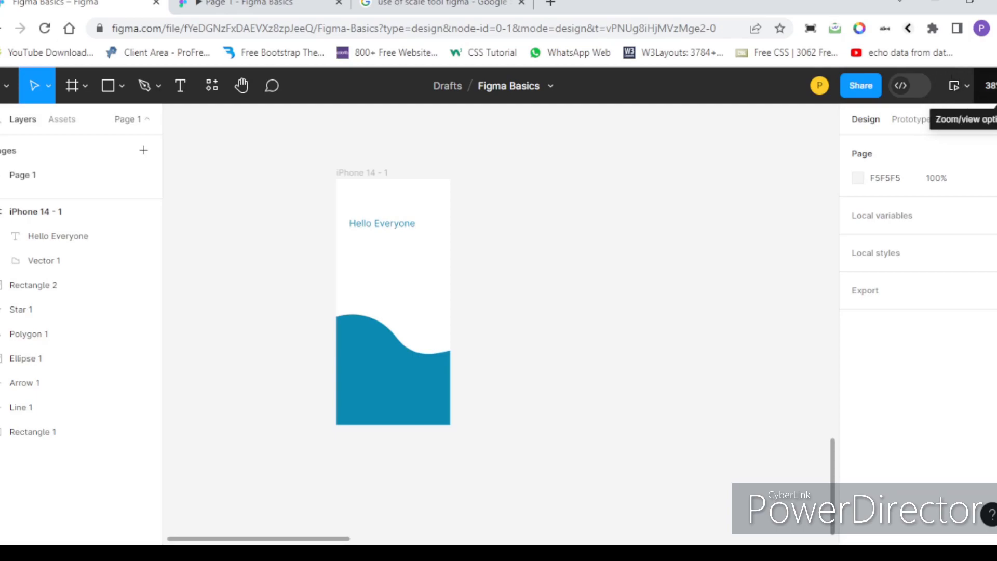
# Zoom the canvas to 50% and look at the other zoom and view options.
pyautogui.click(990, 86)
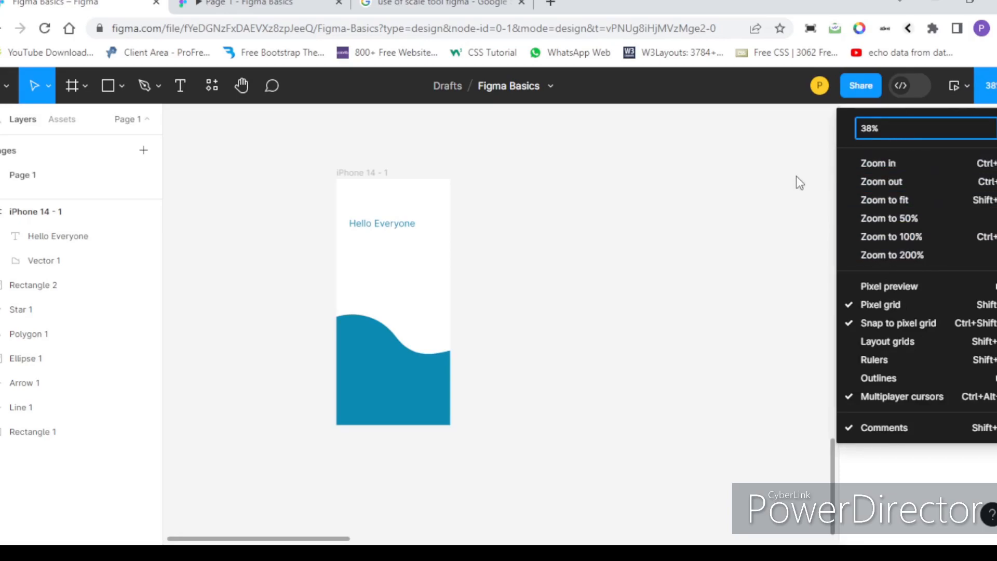
pyautogui.click(894, 217)
pyautogui.click(990, 86)
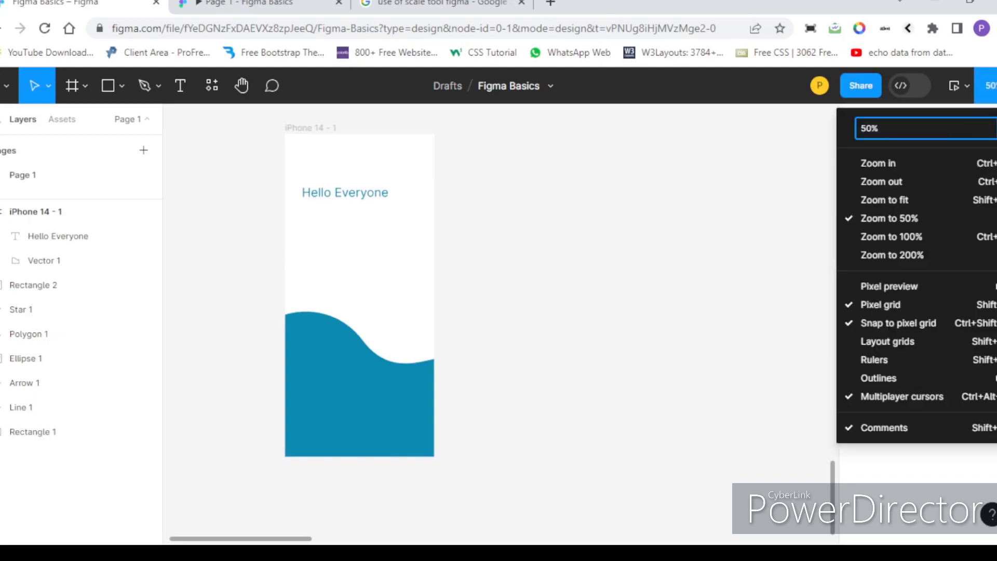
pyautogui.click(887, 236)
pyautogui.click(991, 86)
pyautogui.click(908, 196)
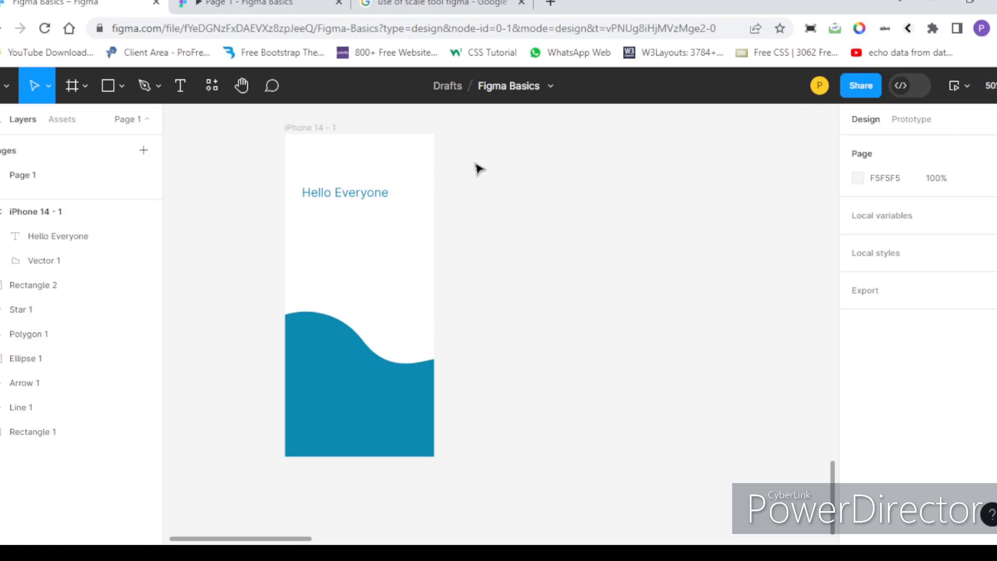
# Zoom the canvas to fit the selected iPhone 14 - 1 frame, and clear the selection.
pyautogui.scroll(-5, 502, 179)
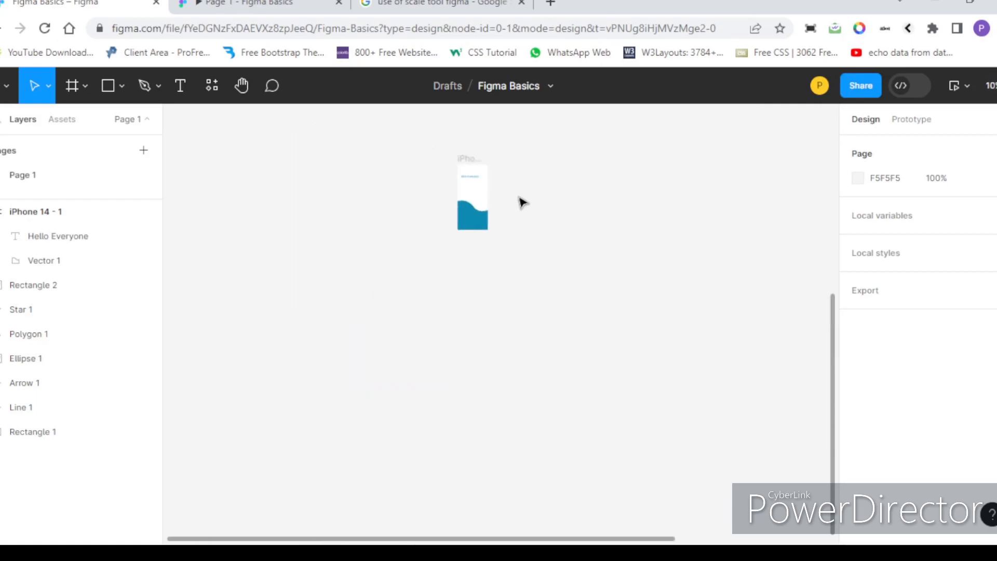
pyautogui.scroll(5, 510, 148)
pyautogui.scroll(-6, 511, 148)
pyautogui.click(460, 209)
pyautogui.scroll(3, 459, 209)
pyautogui.scroll(-3, 459, 209)
pyautogui.click(539, 274)
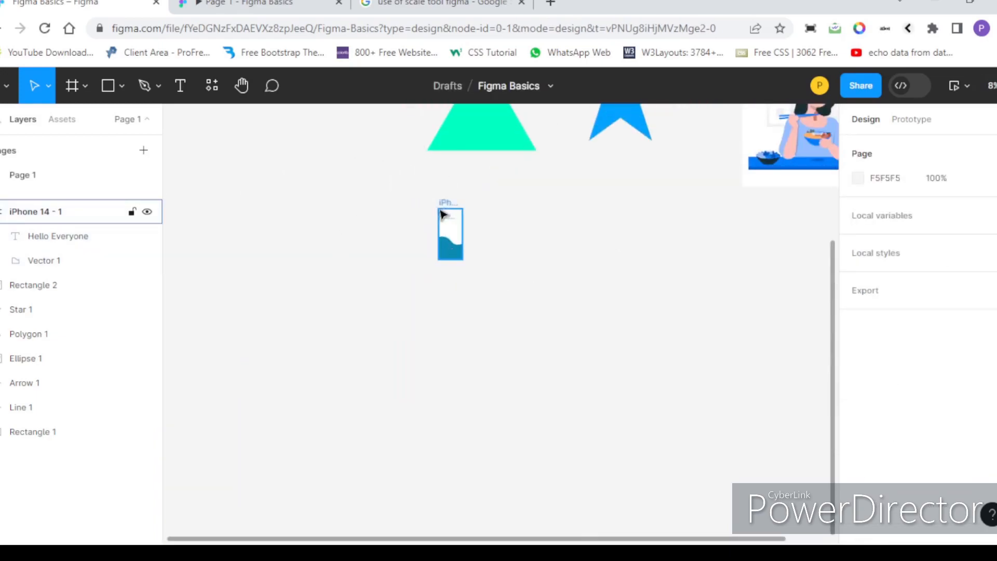
pyautogui.click(449, 208)
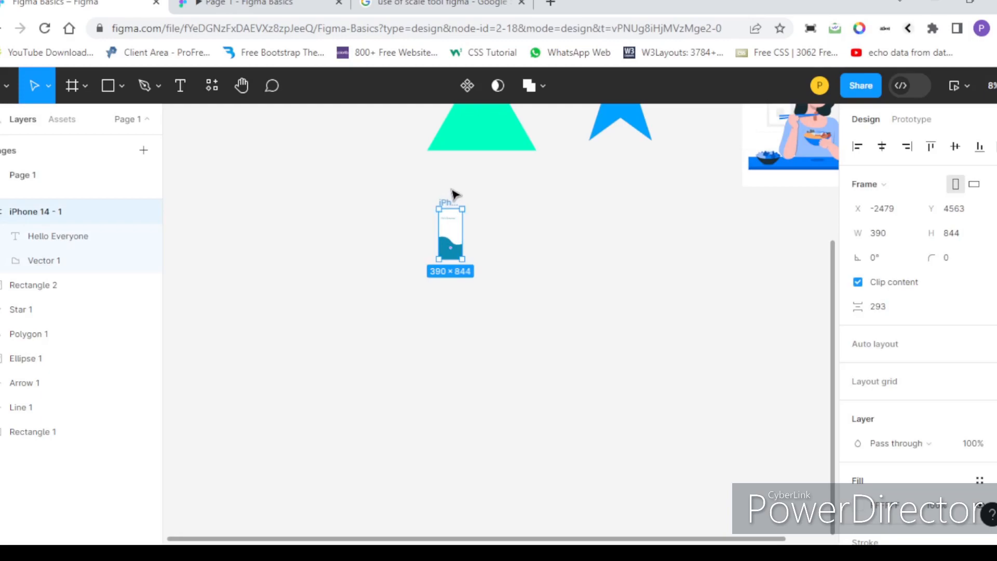
pyautogui.hotkey('shift', '2')
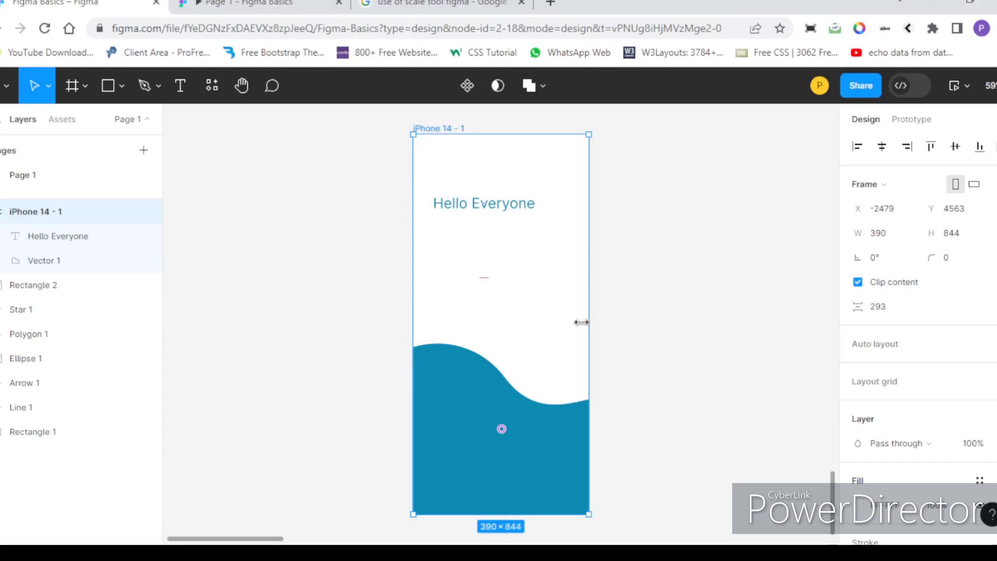
pyautogui.click(644, 305)
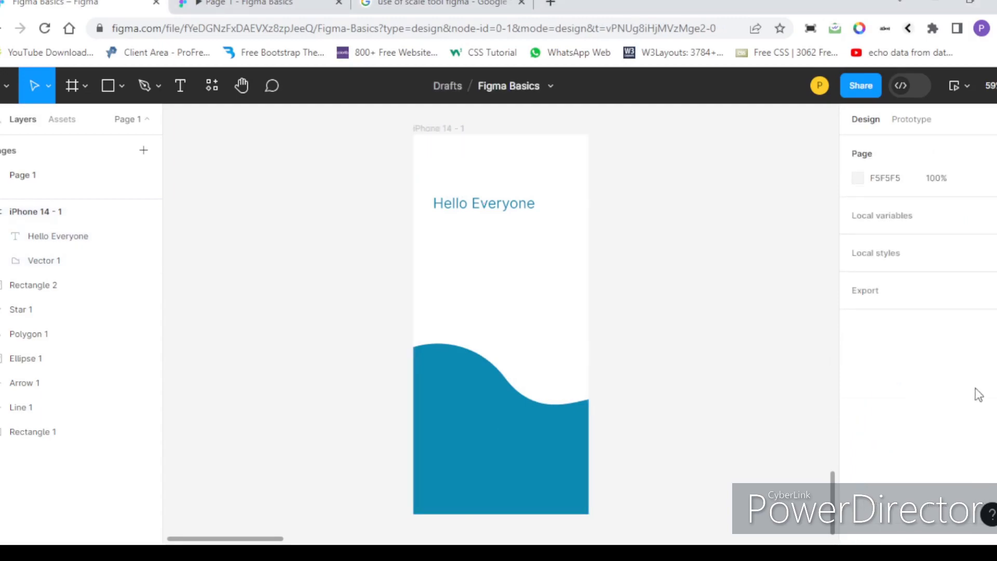
# Examine the design properties of the iPhone 14 - 1 frame and of the blue wave vector inside it.
pyautogui.scroll(-5, 364, 254)
pyautogui.scroll(3, 368, 255)
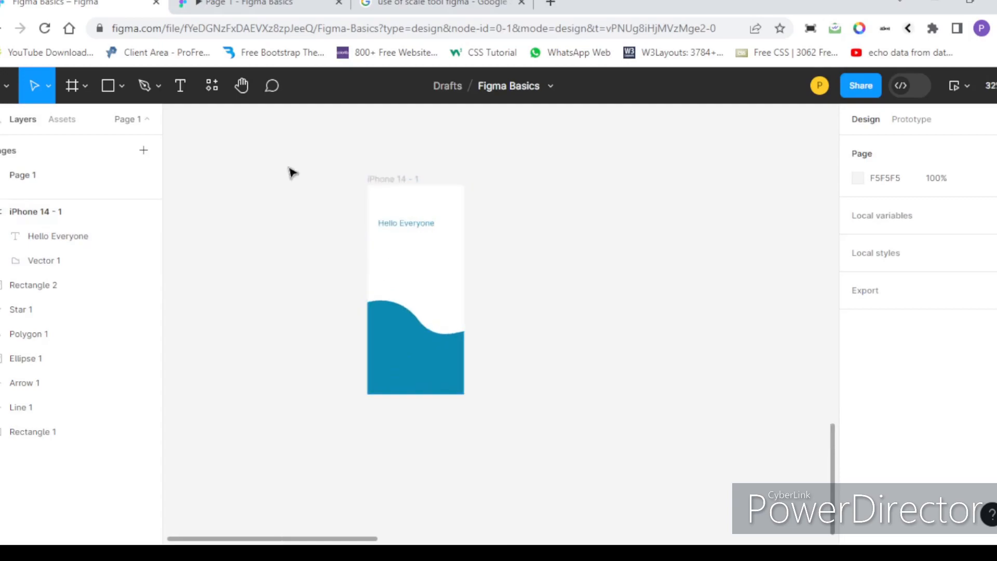
pyautogui.scroll(2, 394, 361)
pyautogui.scroll(-4, 449, 330)
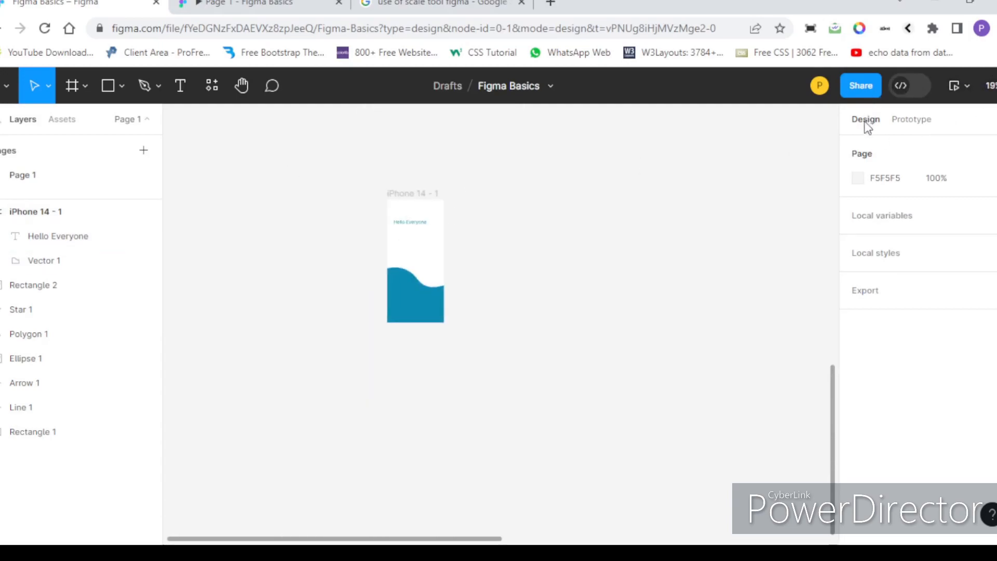
pyautogui.scroll(3, 347, 290)
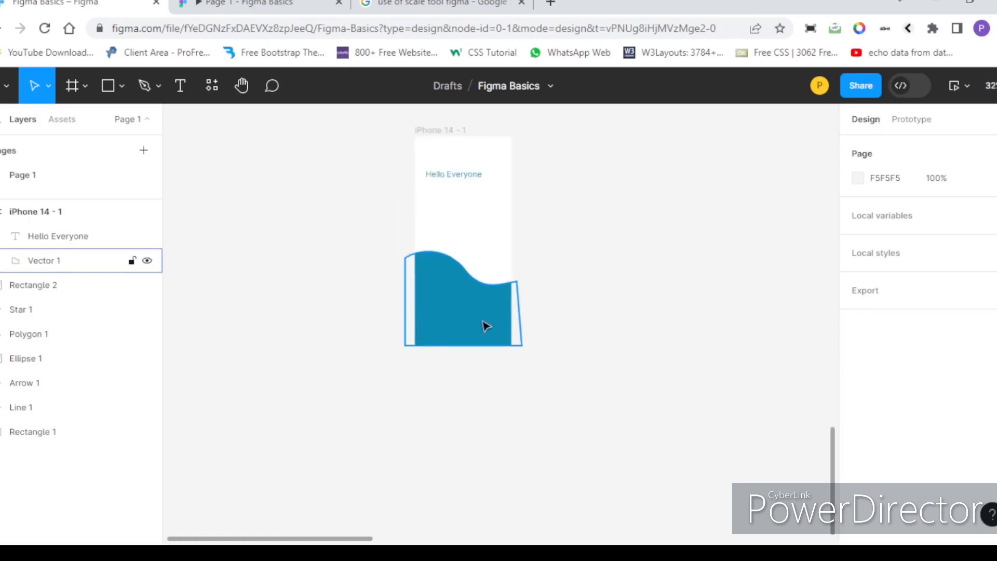
pyautogui.click(447, 130)
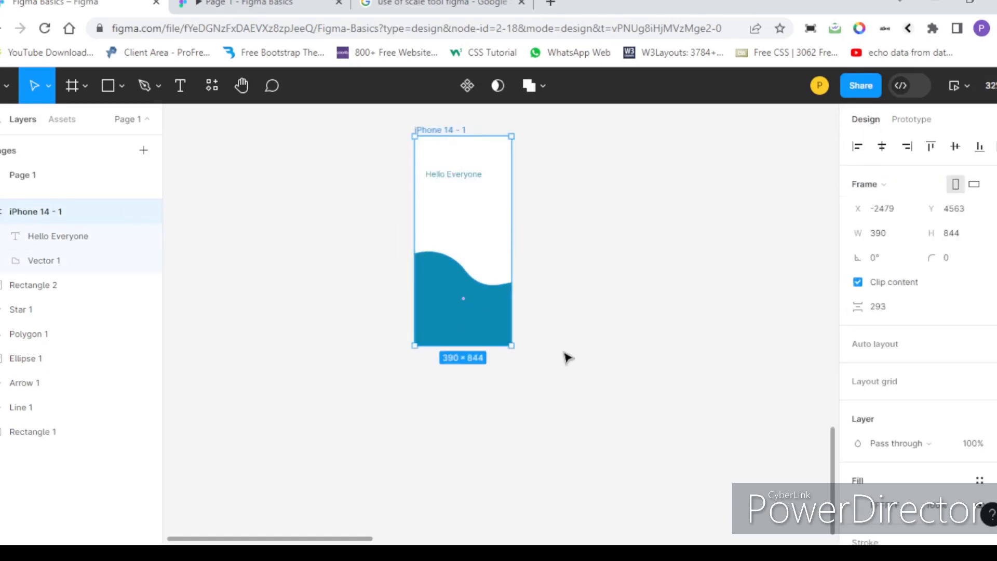
pyautogui.scroll(-2, 909, 468)
pyautogui.scroll(2, 909, 494)
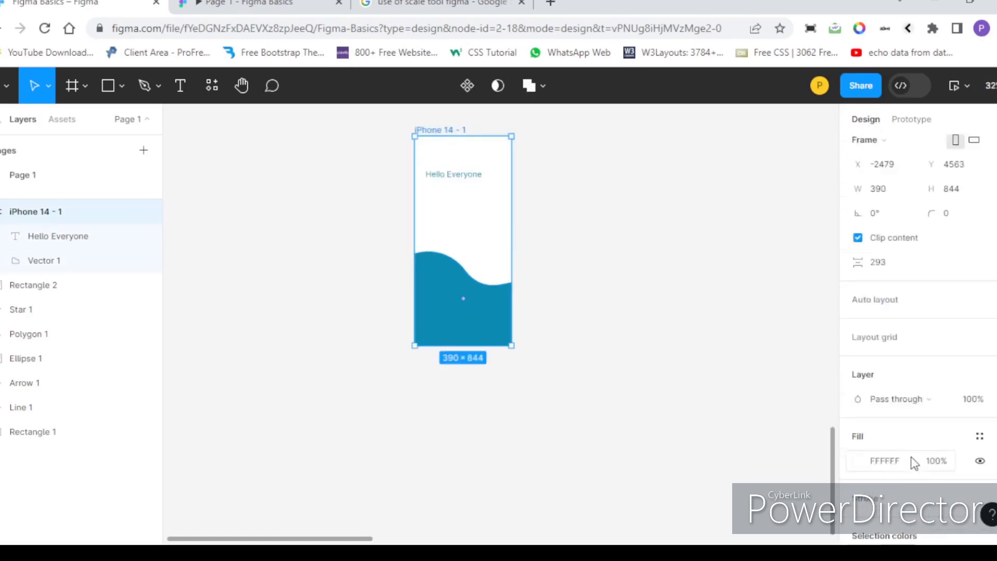
pyautogui.click(491, 325)
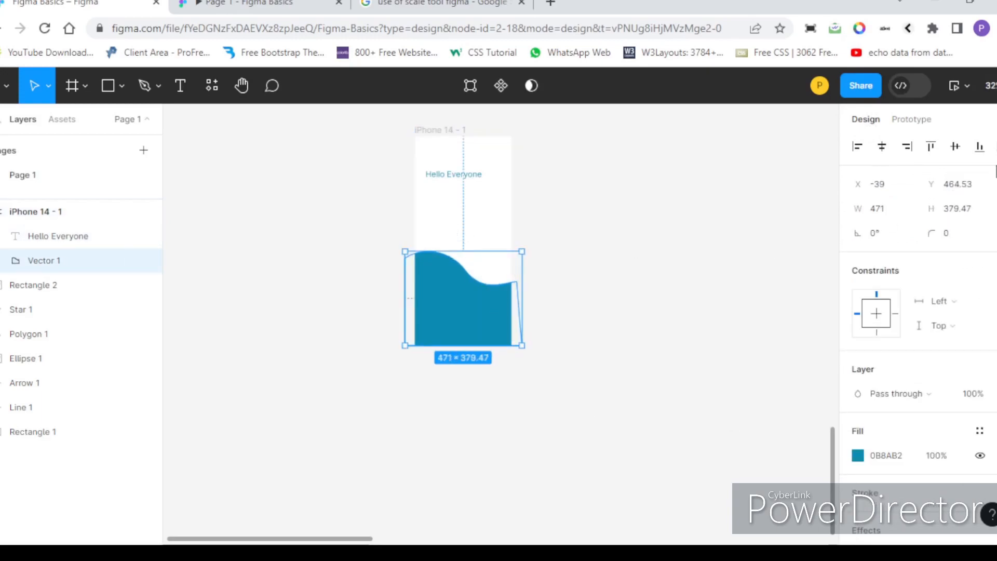
pyautogui.scroll(-2, 912, 405)
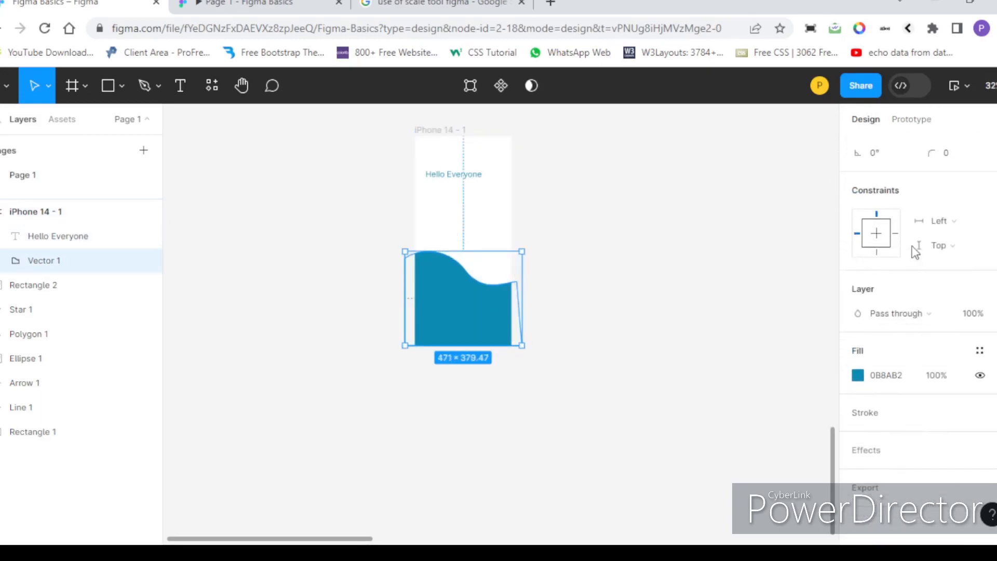
# Add a centered stroke with a weight of 5 to the blue wave vector.
pyautogui.scroll(2, 886, 255)
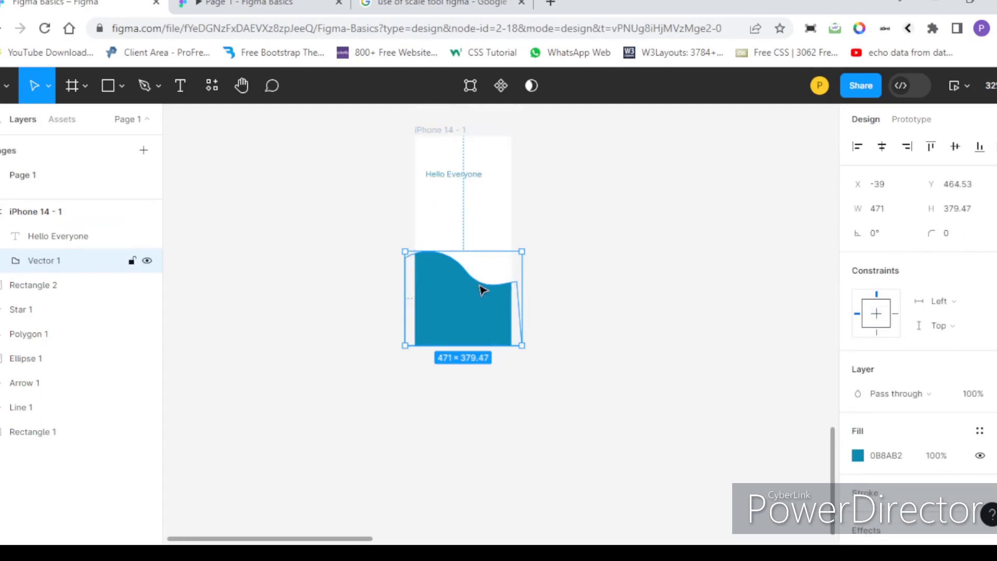
pyautogui.scroll(2, 481, 290)
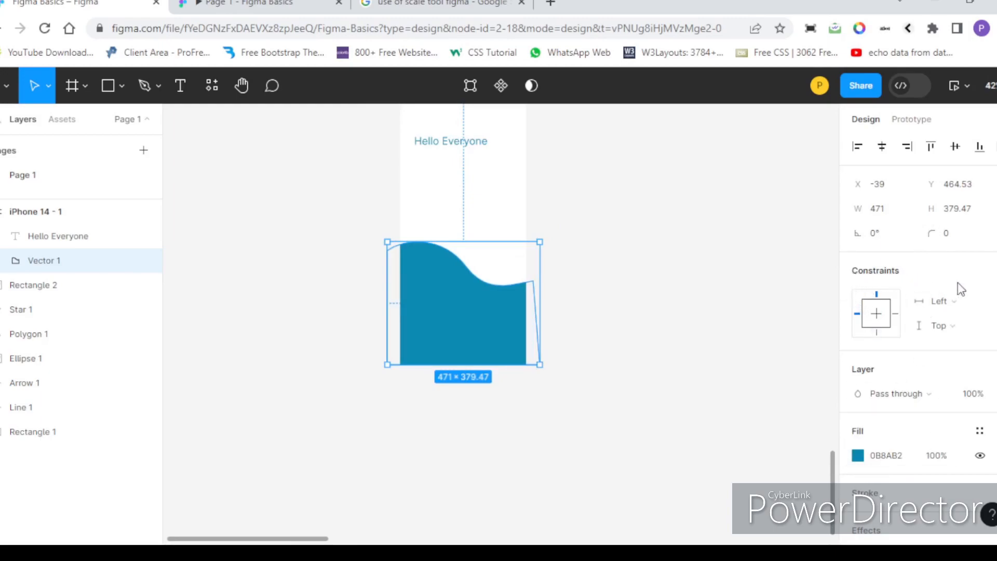
pyautogui.scroll(-2, 966, 301)
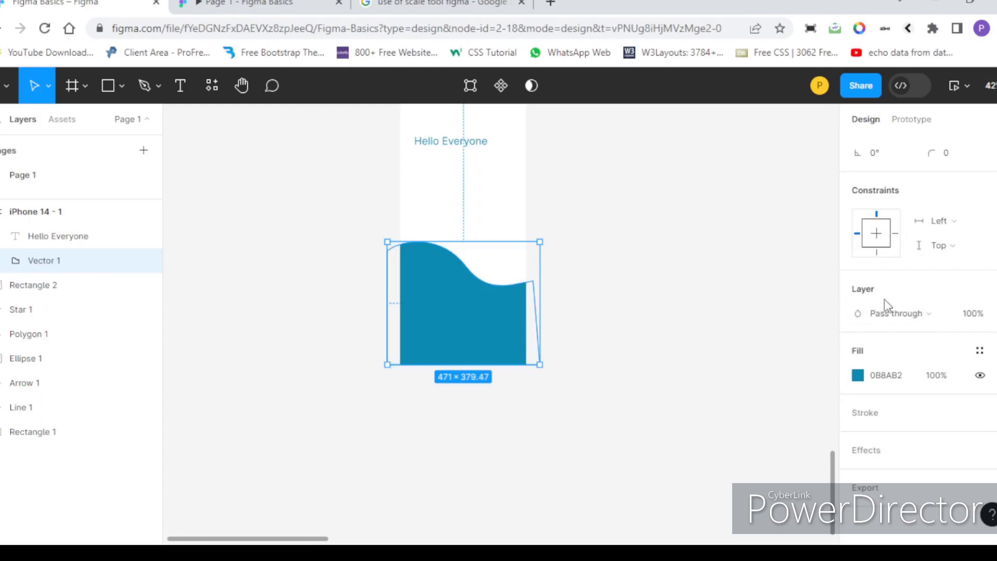
pyautogui.click(870, 414)
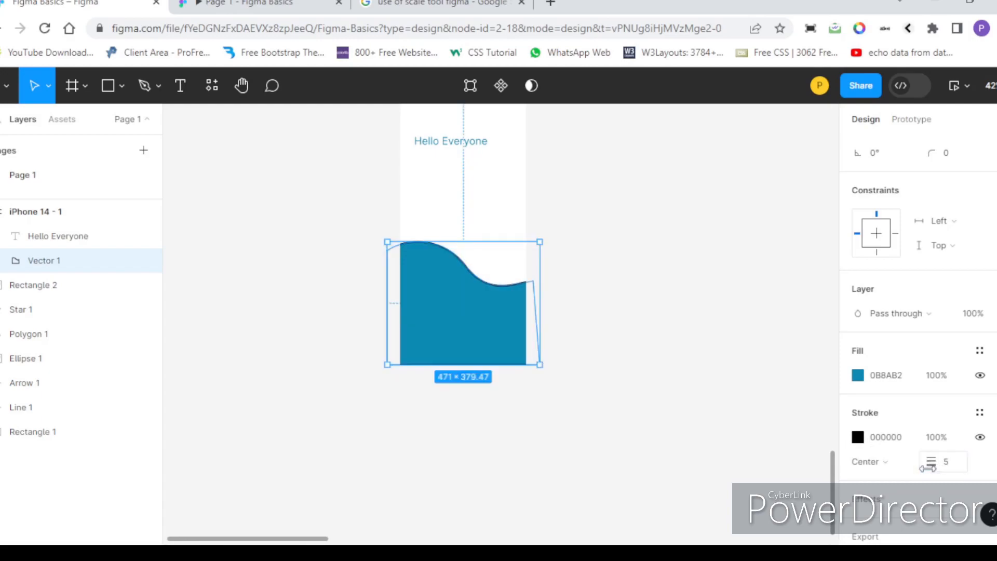
# Recolor the wave's stroke to dark navy 02336D, close the color settings and reselect the wave.
pyautogui.scroll(-2, 841, 464)
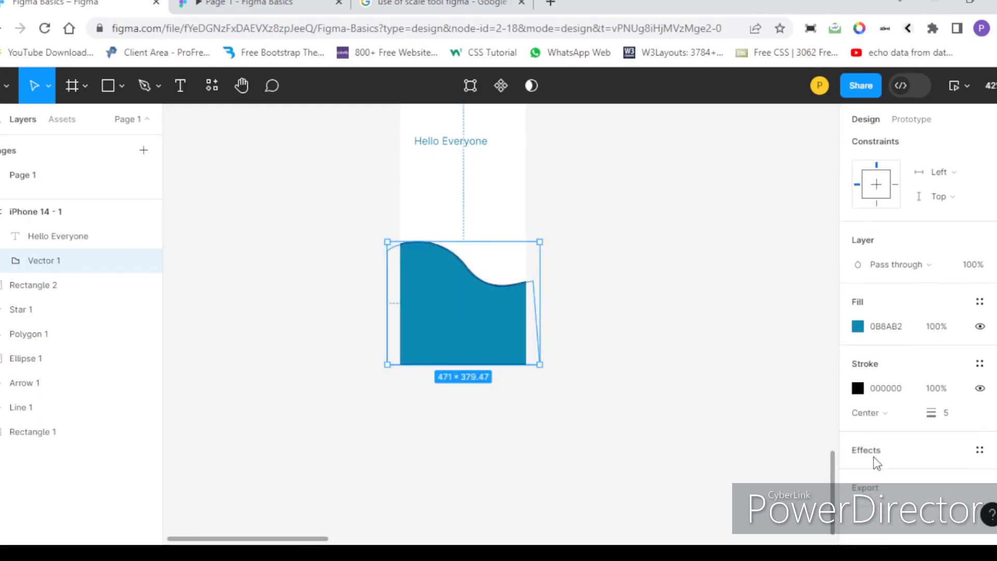
pyautogui.click(858, 389)
pyautogui.click(794, 180)
pyautogui.moveTo(794, 183)
pyautogui.mouseDown()
pyautogui.moveTo(822, 167)
pyautogui.moveTo(754, 223)
pyautogui.mouseUp()
pyautogui.moveTo(770, 370); pyautogui.dragTo(775, 371)
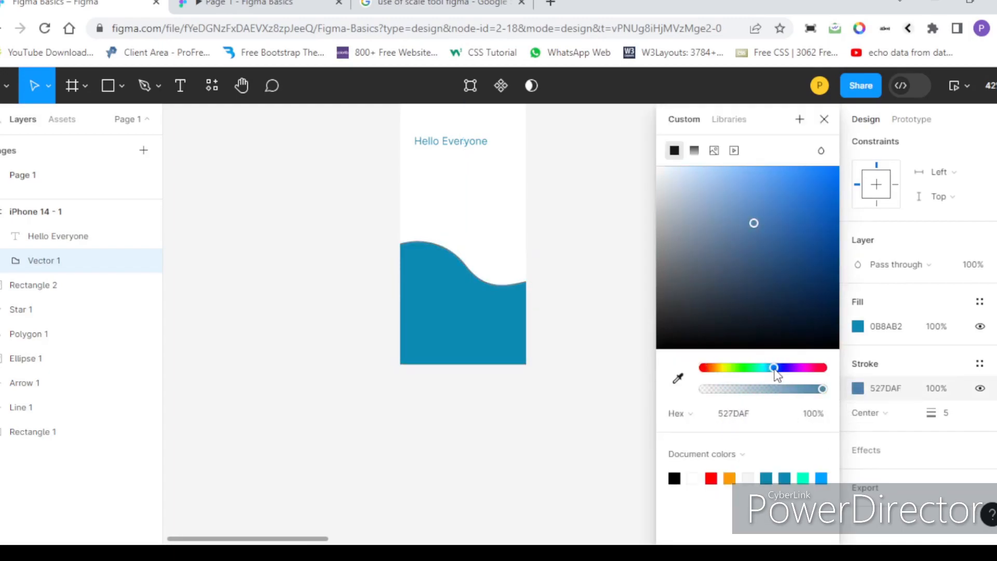
pyautogui.moveTo(799, 329)
pyautogui.mouseDown()
pyautogui.moveTo(834, 311)
pyautogui.moveTo(840, 281)
pyautogui.mouseUp()
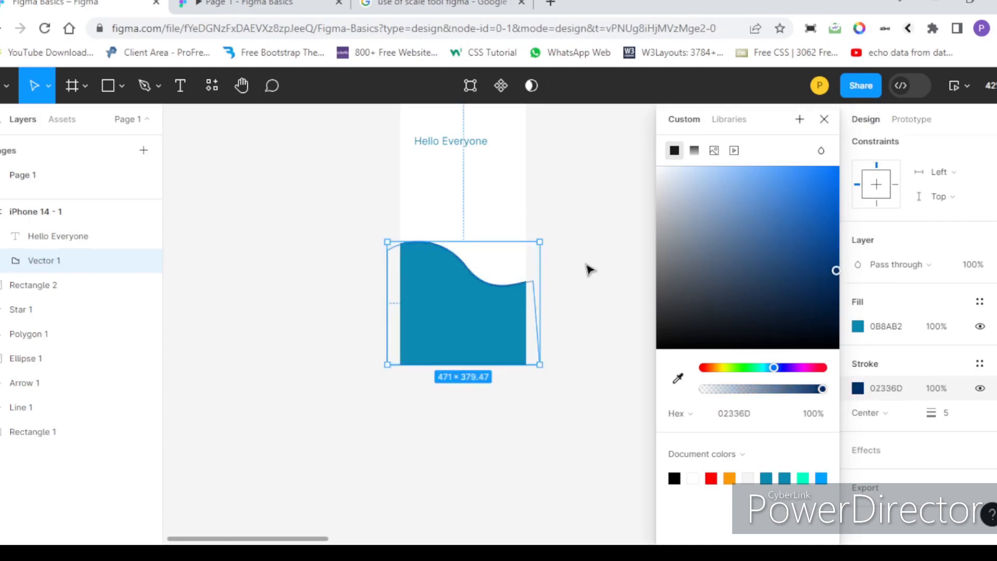
pyautogui.click(554, 435)
pyautogui.click(476, 323)
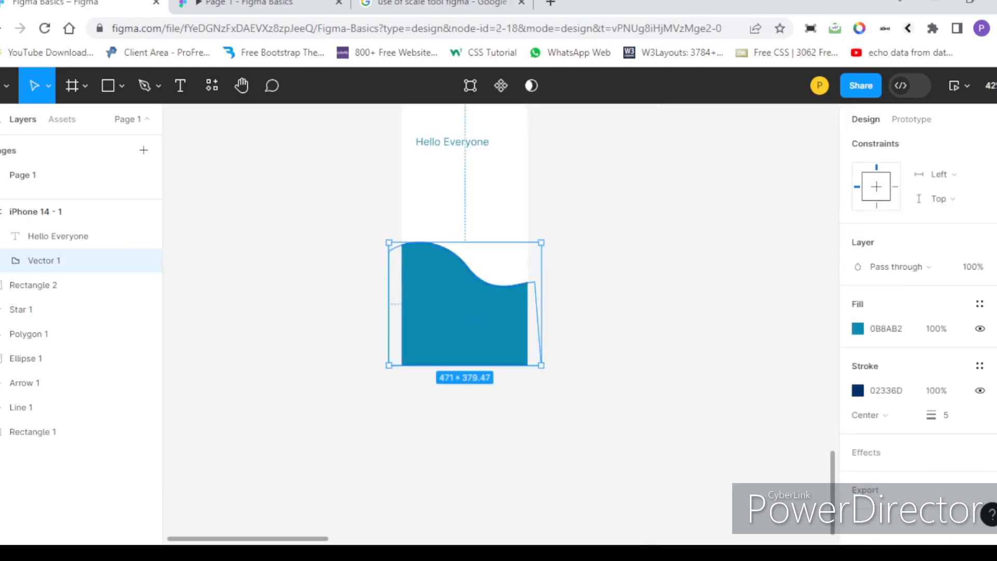
# Look over the stroked wave in its frame and the other shapes on the canvas.
pyautogui.scroll(-8, 593, 357)
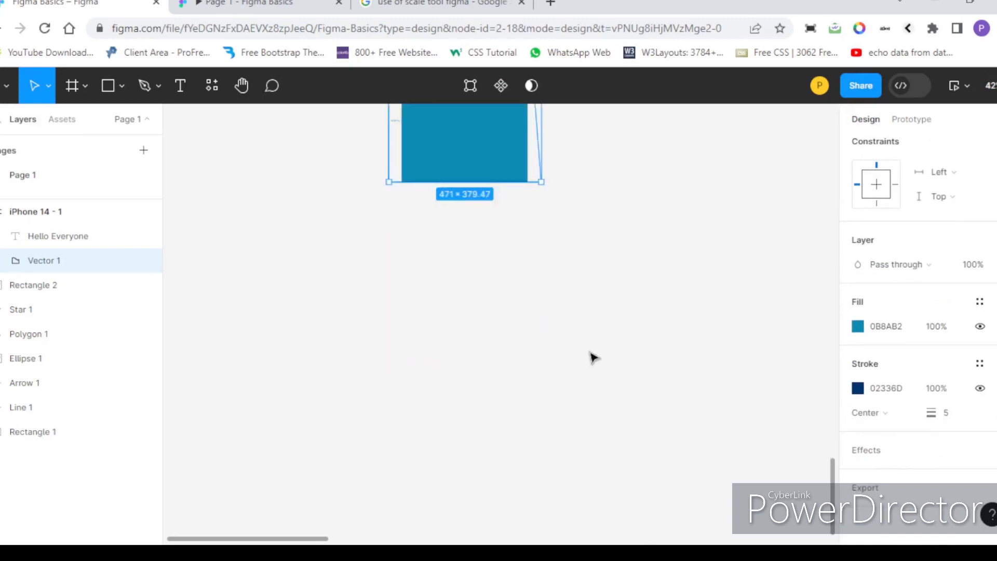
pyautogui.scroll(5, 540, 312)
pyautogui.scroll(5, 551, 337)
pyautogui.scroll(-2, 502, 329)
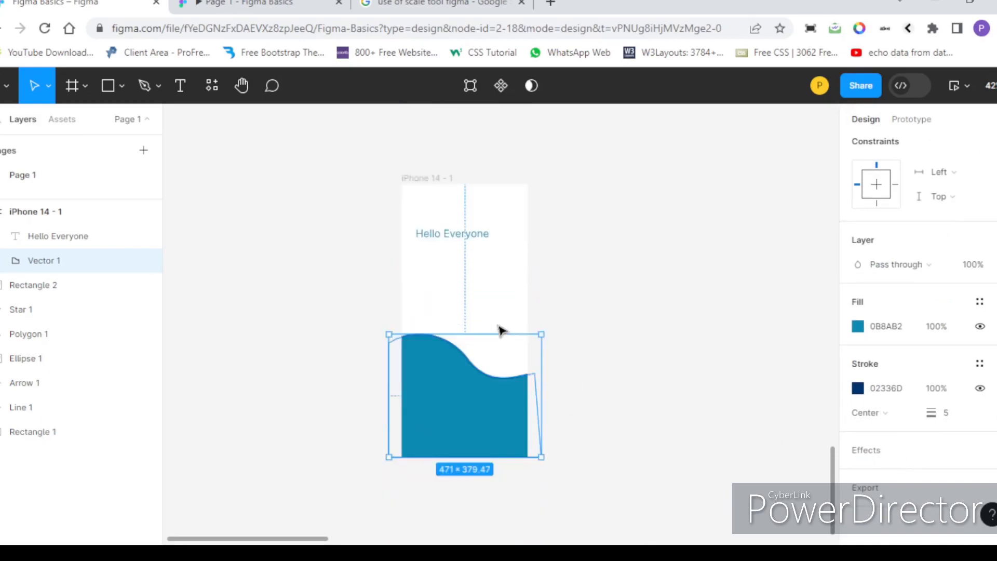
pyautogui.scroll(-5, 485, 282)
pyautogui.scroll(-3, 478, 337)
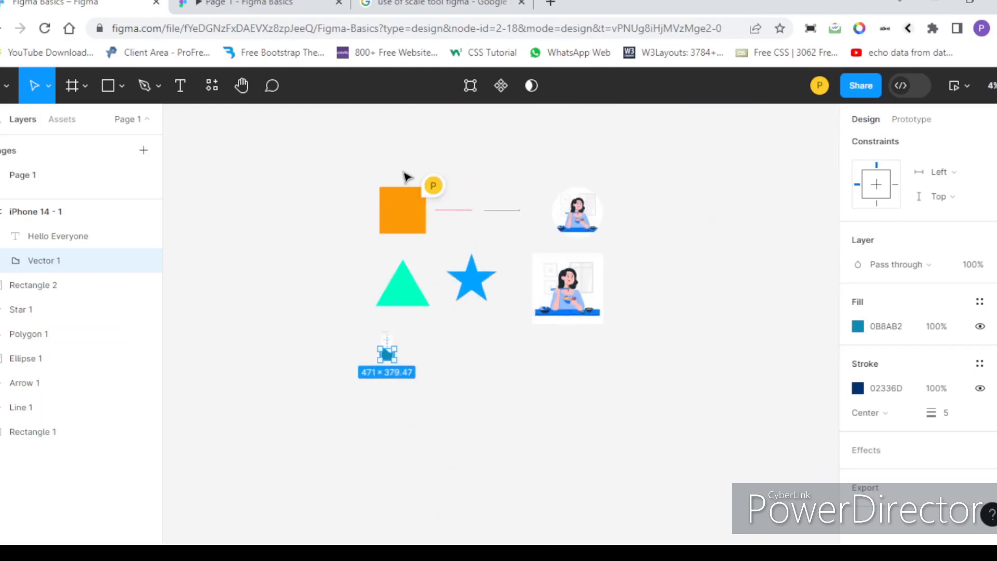
pyautogui.scroll(5, 401, 213)
pyautogui.scroll(-4, 401, 196)
pyautogui.scroll(5, 425, 247)
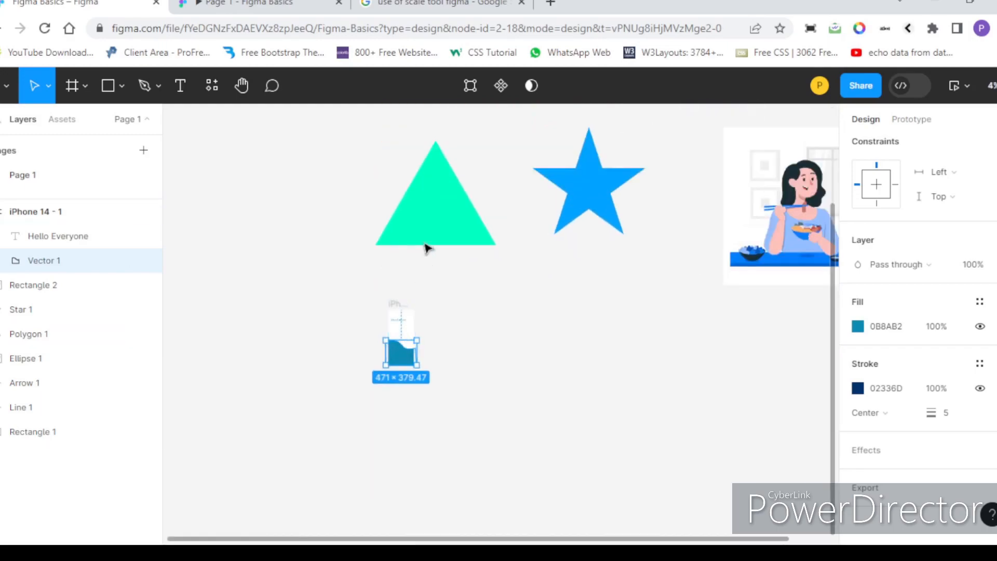
pyautogui.scroll(-5, 487, 209)
pyautogui.scroll(3, 416, 228)
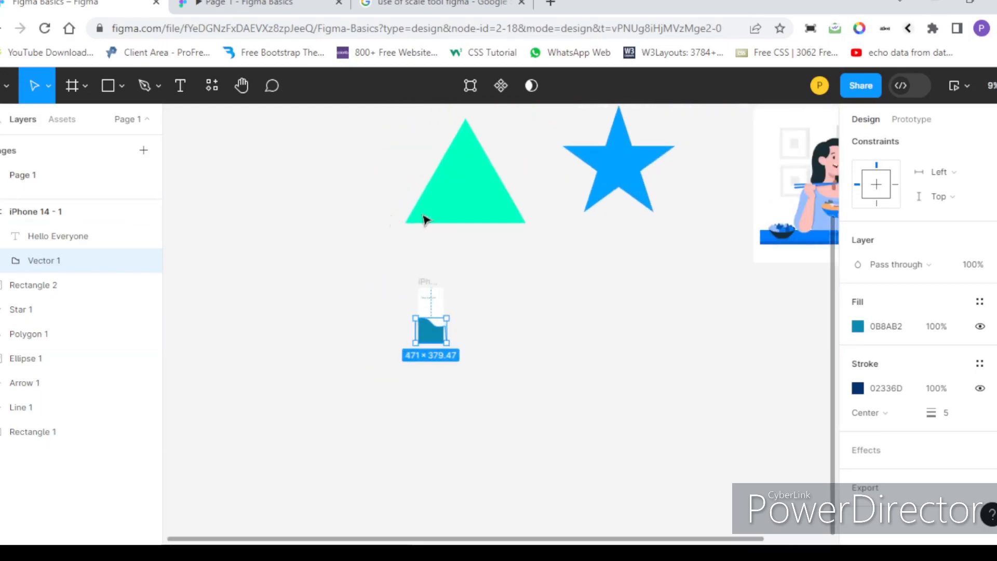
# Add a drop shadow to the green triangle and open the shadow's settings, moved clear of the effects list.
pyautogui.click(467, 208)
pyautogui.scroll(1, 522, 187)
pyautogui.scroll(-1, 857, 448)
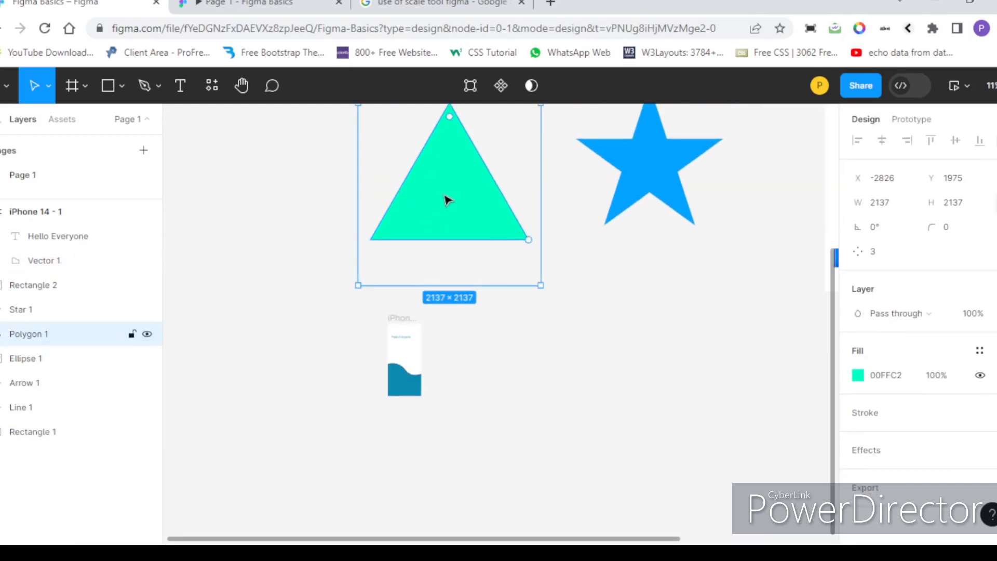
pyautogui.scroll(3, 446, 198)
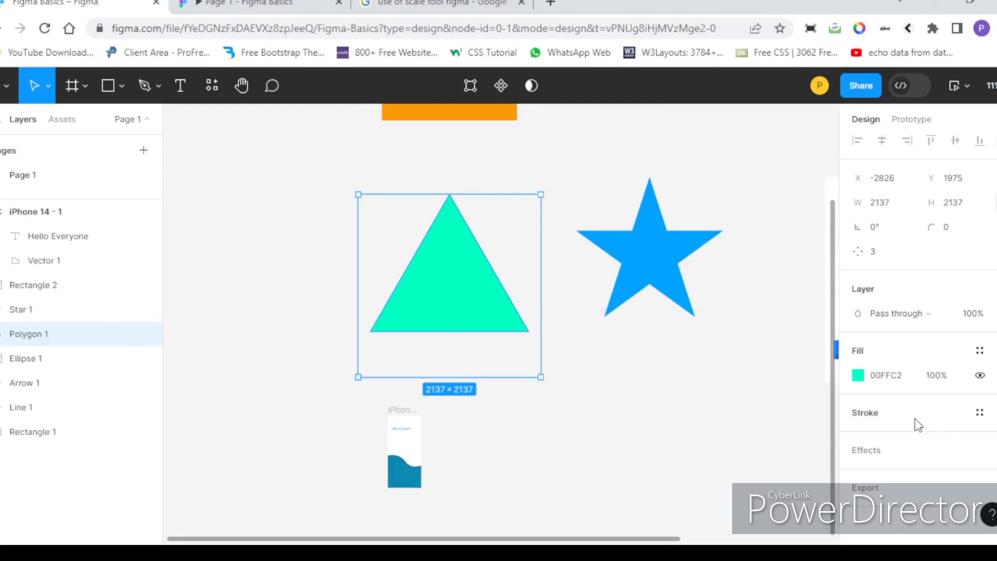
pyautogui.click(883, 459)
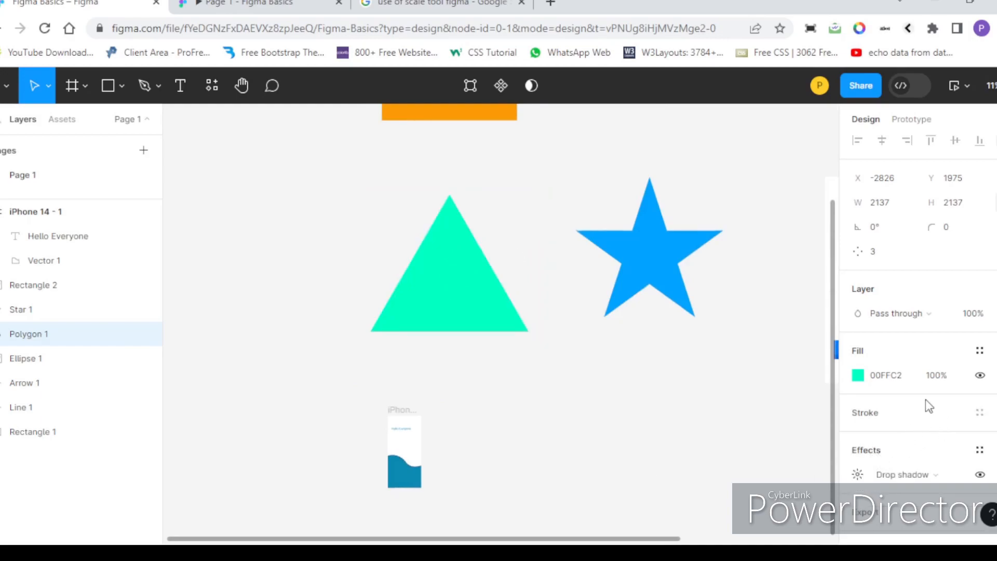
pyautogui.scroll(-1, 928, 403)
pyautogui.click(858, 450)
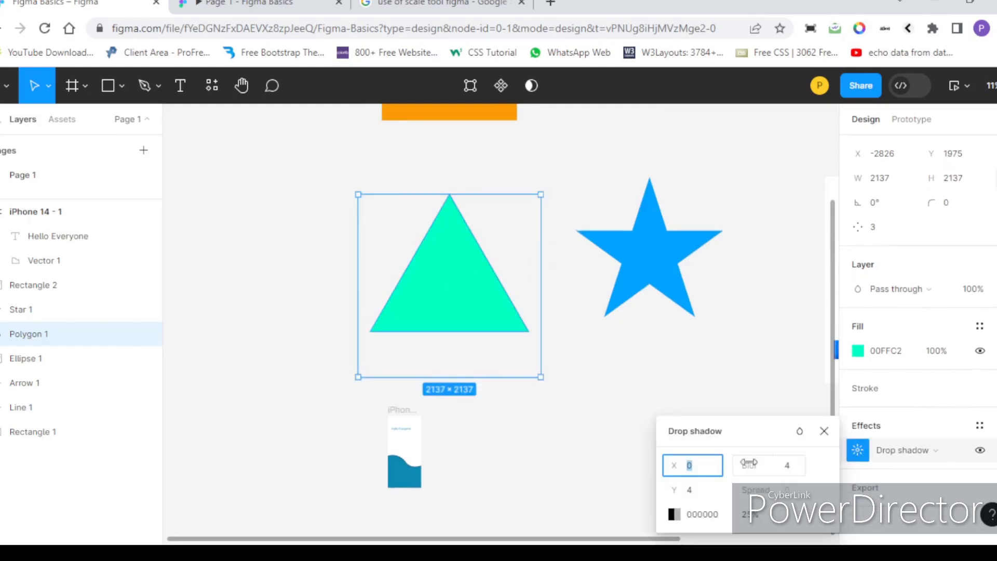
pyautogui.moveTo(751, 428); pyautogui.dragTo(755, 215)
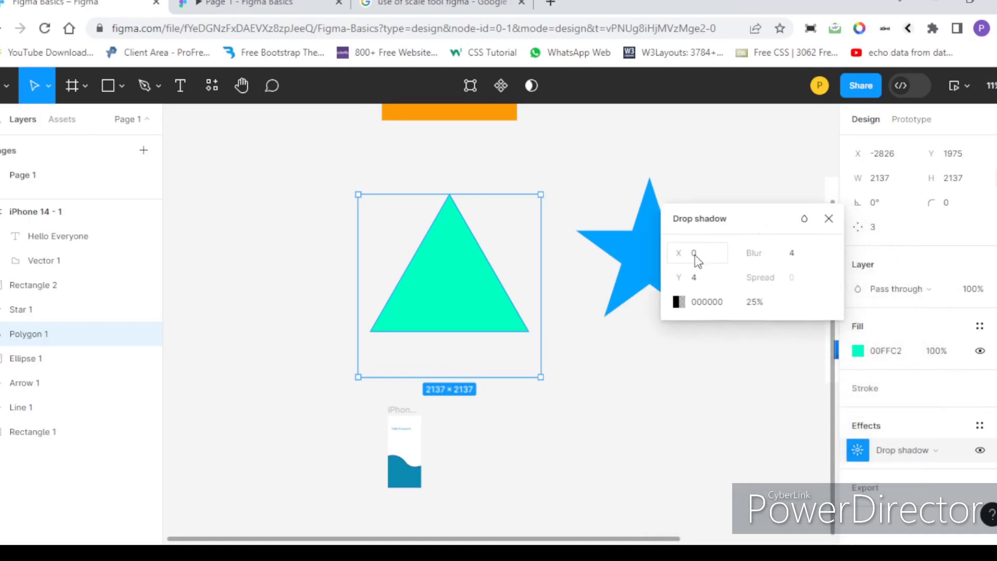
# Set the triangle's drop shadow blur to 15 and its X offset to 10, looking briefly at the shadow color options.
pyautogui.moveTo(755, 253); pyautogui.dragTo(857, 262)
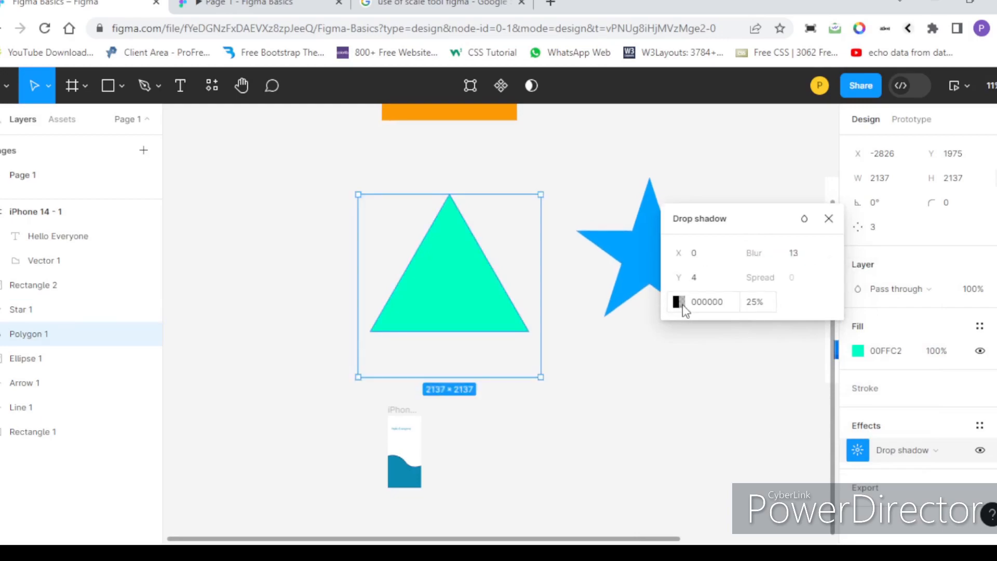
pyautogui.click(678, 303)
pyautogui.moveTo(611, 149); pyautogui.dragTo(911, 142)
pyautogui.click(971, 136)
pyautogui.moveTo(763, 253); pyautogui.dragTo(799, 251)
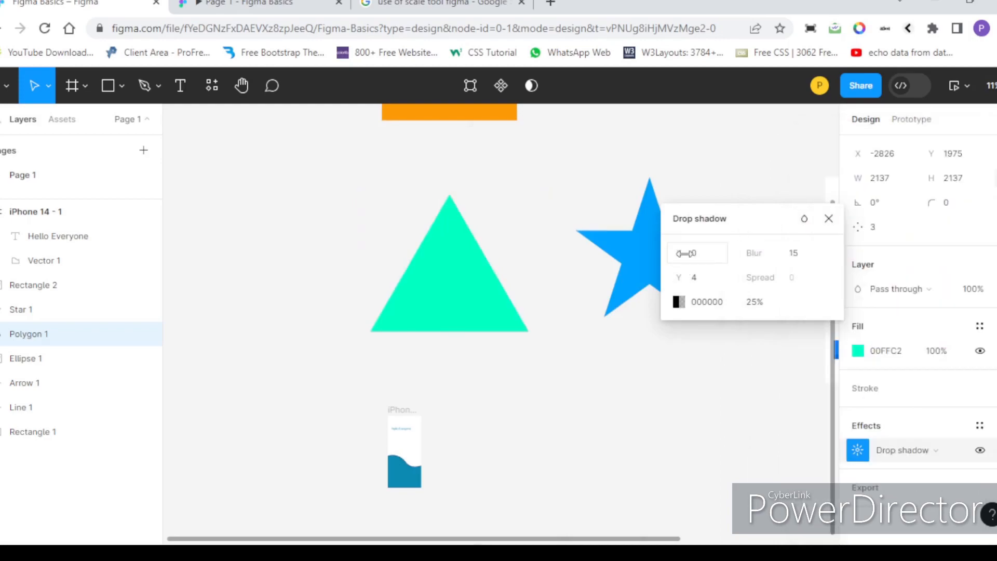
pyautogui.moveTo(682, 253); pyautogui.dragTo(697, 254)
pyautogui.scroll(5, 504, 298)
pyautogui.scroll(-6, 504, 297)
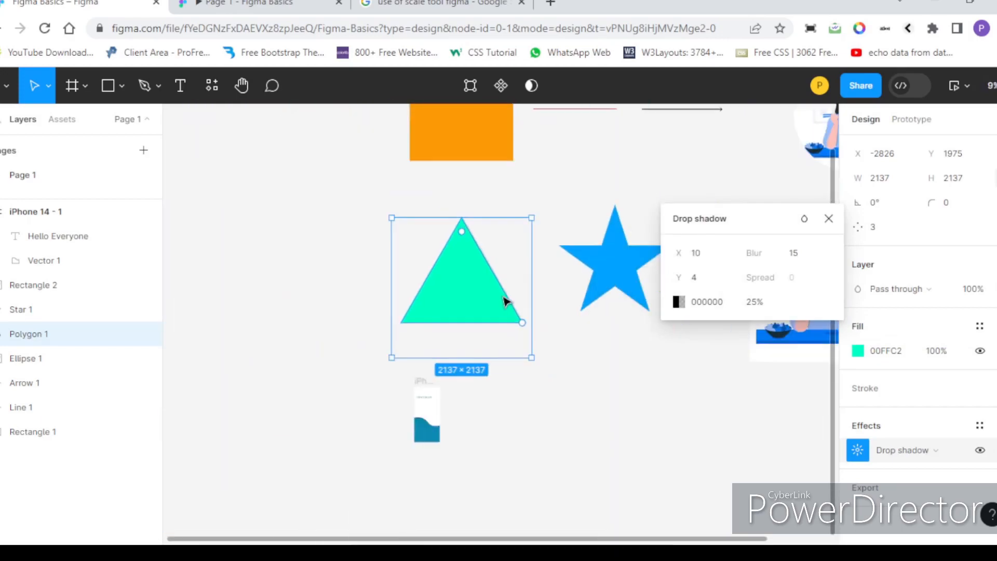
# Set the triangle's drop shadow to X offset 35, Y offset 31 and blur 33.
pyautogui.scroll(3, 504, 301)
pyautogui.moveTo(692, 252); pyautogui.dragTo(718, 250)
pyautogui.moveTo(680, 278); pyautogui.dragTo(716, 278)
pyautogui.moveTo(757, 253); pyautogui.dragTo(961, 246)
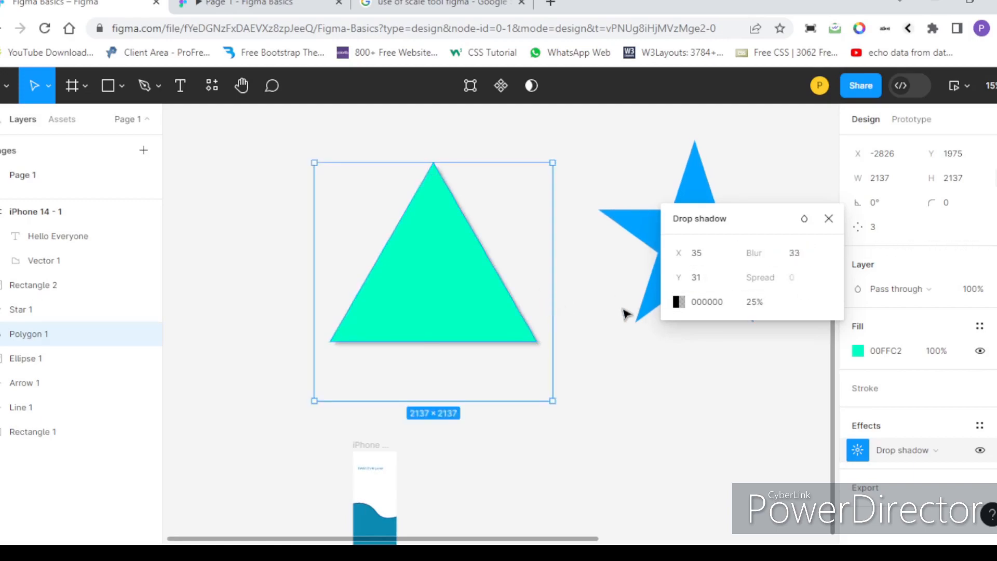
# Change the triangle's drop shadow color from black to a dark gray and close the color picker.
pyautogui.click(679, 302)
pyautogui.moveTo(567, 130); pyautogui.dragTo(794, 114)
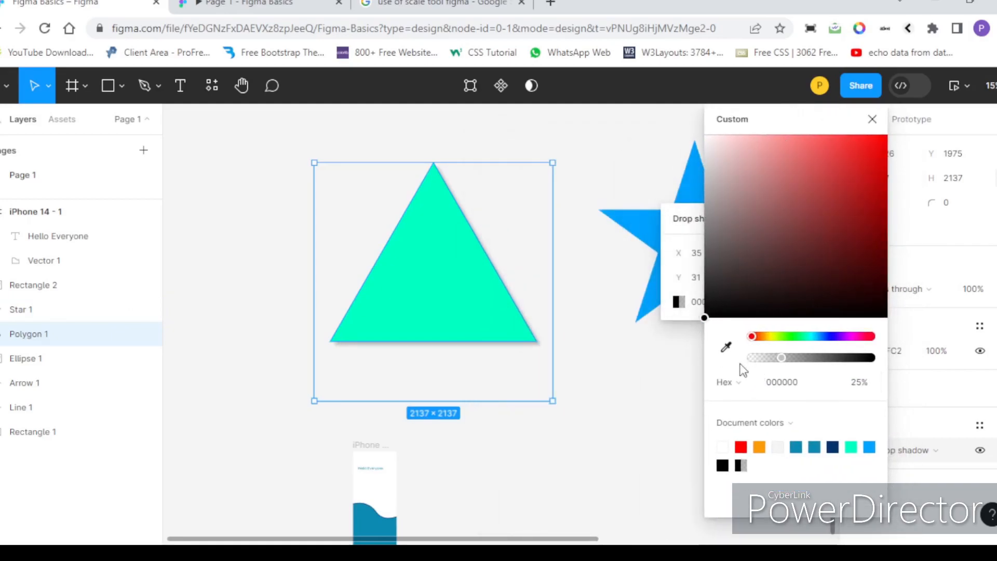
pyautogui.moveTo(726, 285); pyautogui.dragTo(696, 274)
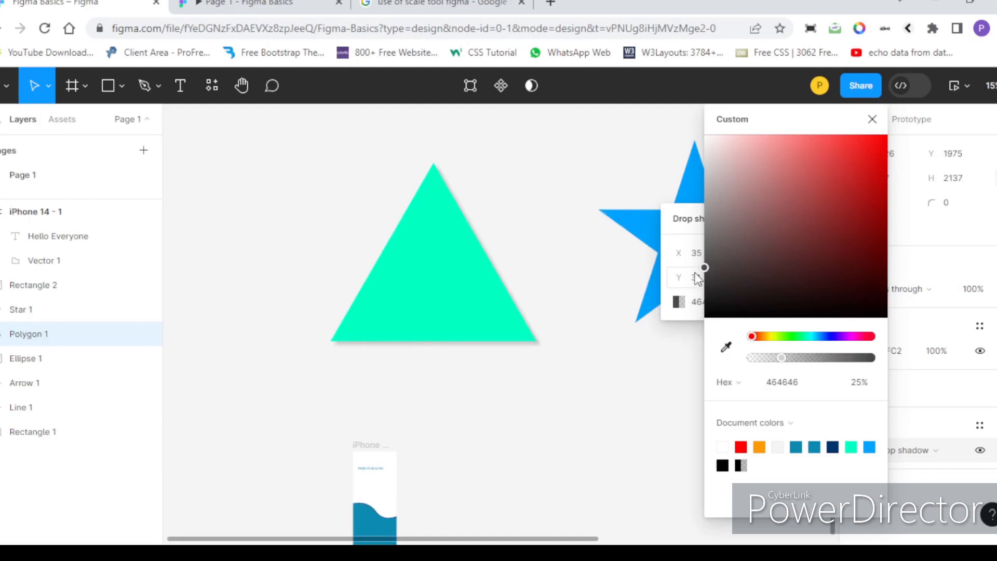
pyautogui.moveTo(705, 266); pyautogui.dragTo(702, 274)
pyautogui.click(873, 120)
# Examine the triangle's drop shadow at different zoom levels, deselected and selected again.
pyautogui.scroll(1, 398, 315)
pyautogui.scroll(-2, 398, 315)
pyautogui.click(529, 371)
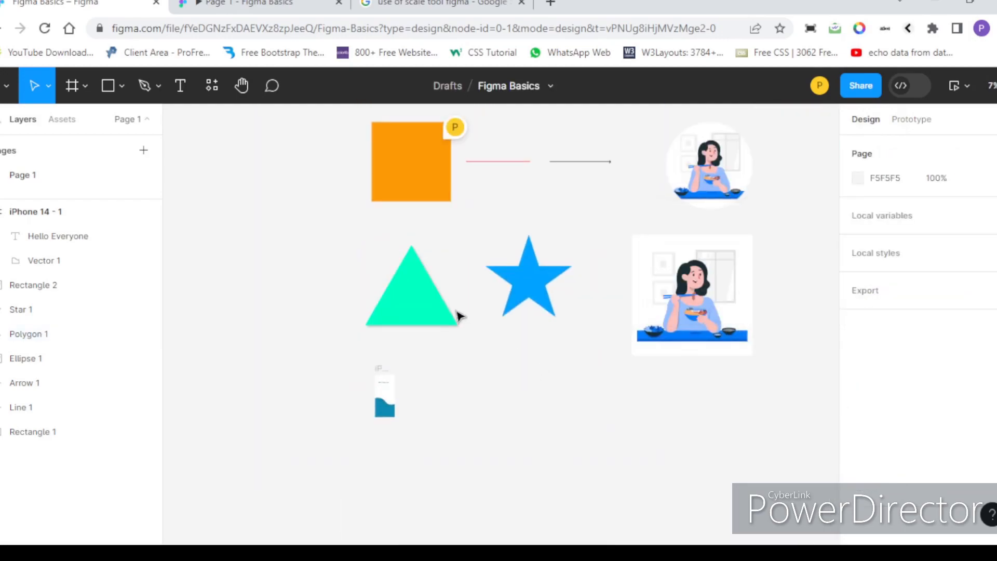
pyautogui.scroll(3, 459, 315)
pyautogui.scroll(-2, 430, 305)
pyautogui.click(403, 303)
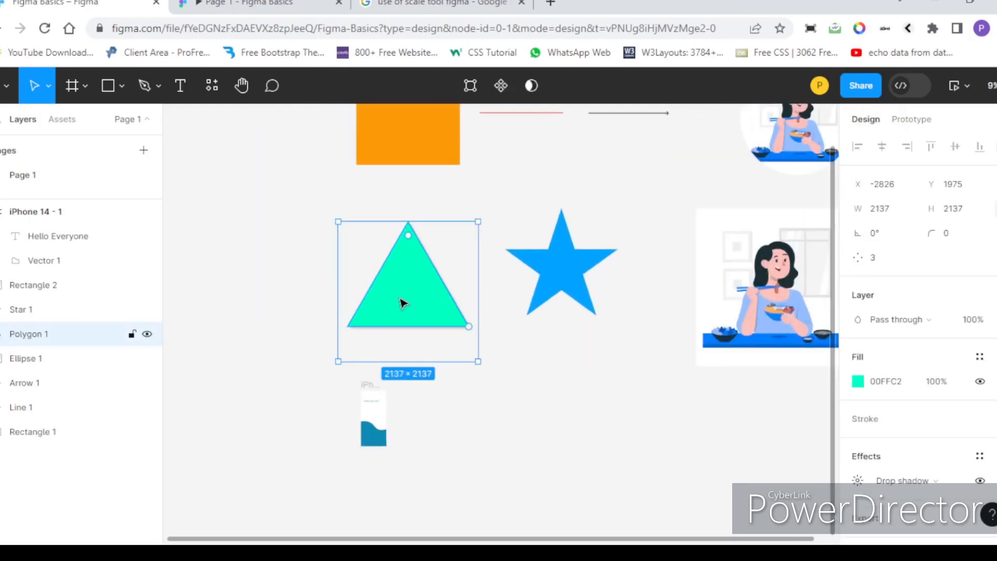
pyautogui.scroll(2, 403, 303)
pyautogui.scroll(-2, 415, 333)
pyautogui.scroll(-1, 939, 432)
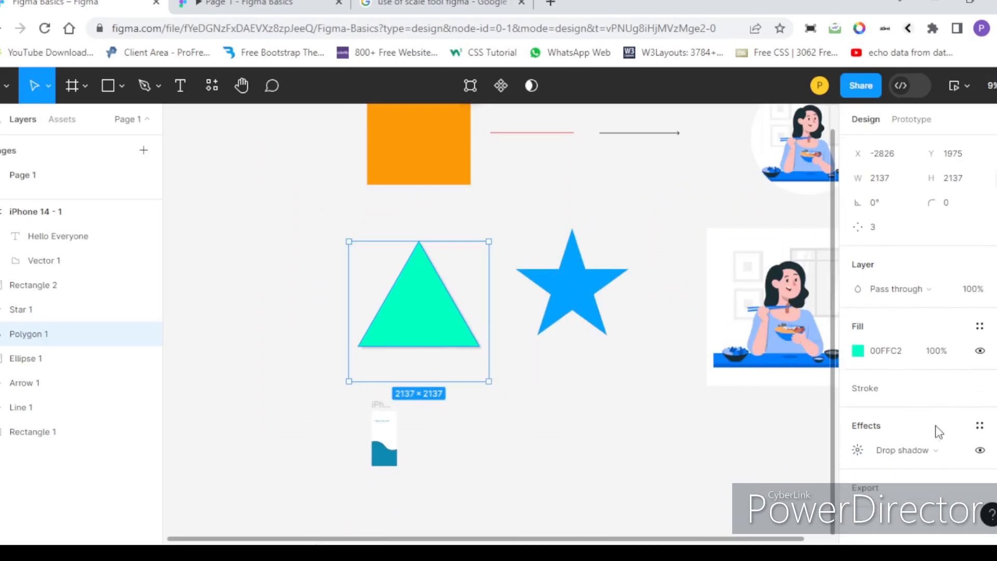
pyautogui.scroll(-3, 432, 322)
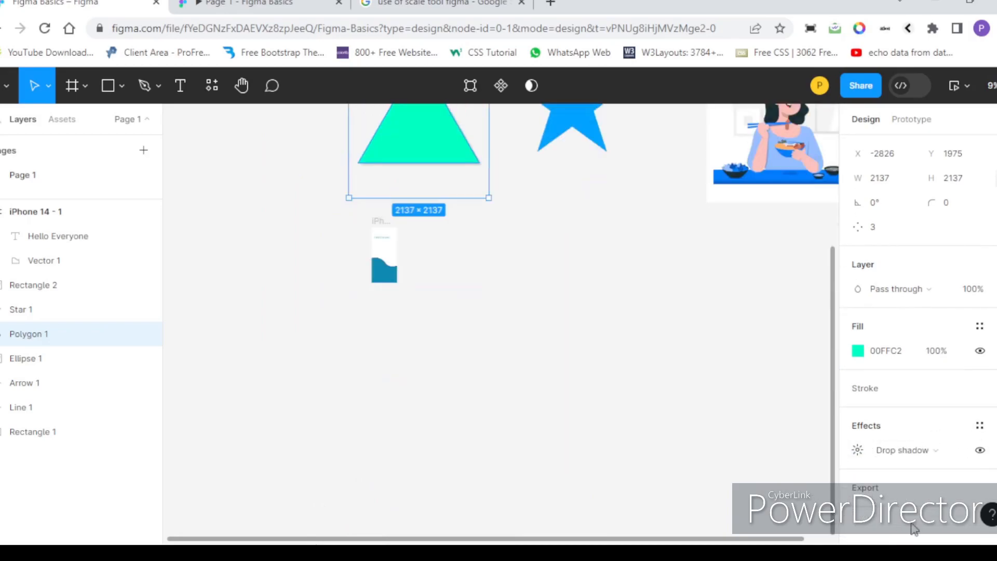
# Select the iPhone 14 - 1 frame and add an export setting to it.
pyautogui.click(383, 223)
pyautogui.hotkey('shift', '2')
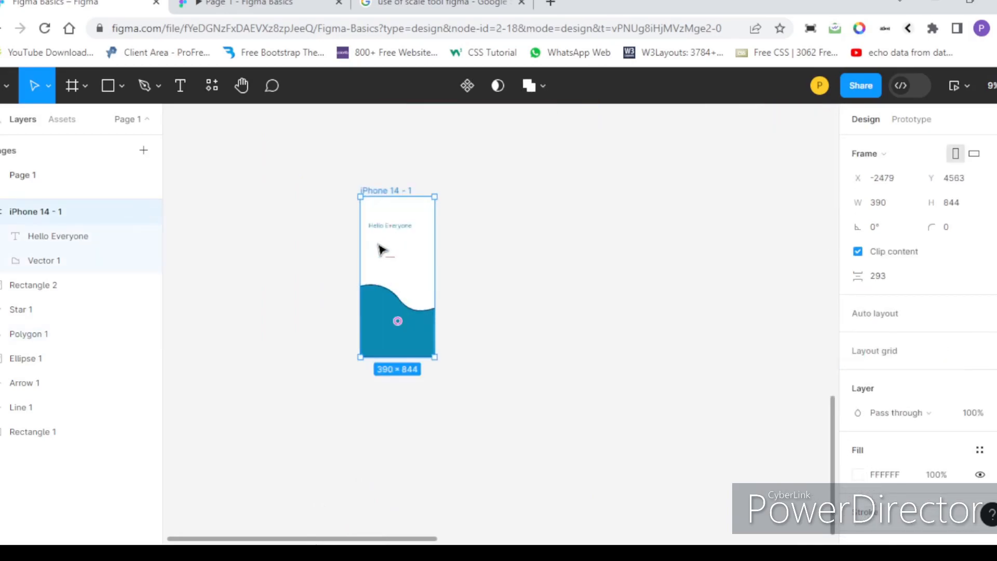
pyautogui.scroll(-4, 919, 322)
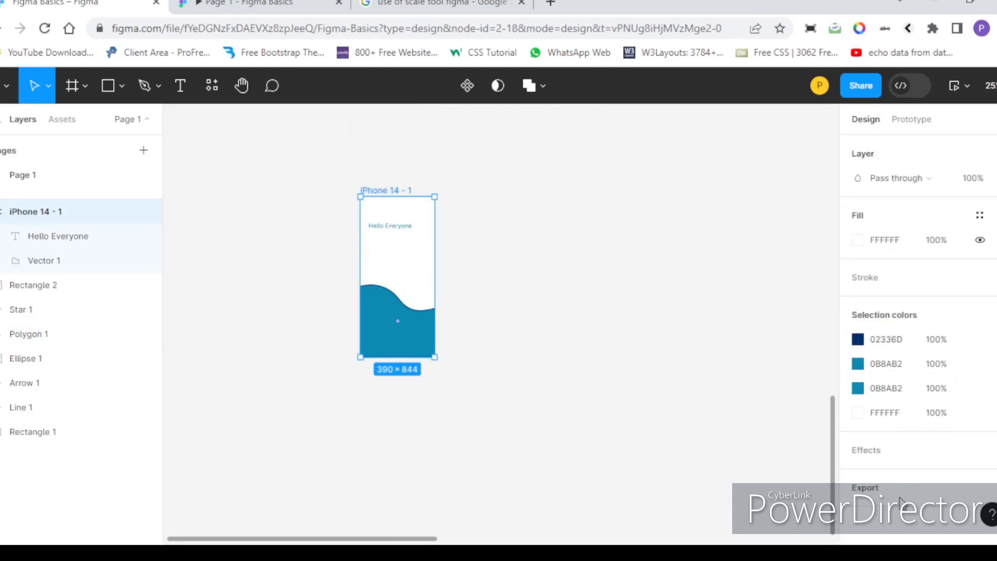
pyautogui.click(876, 492)
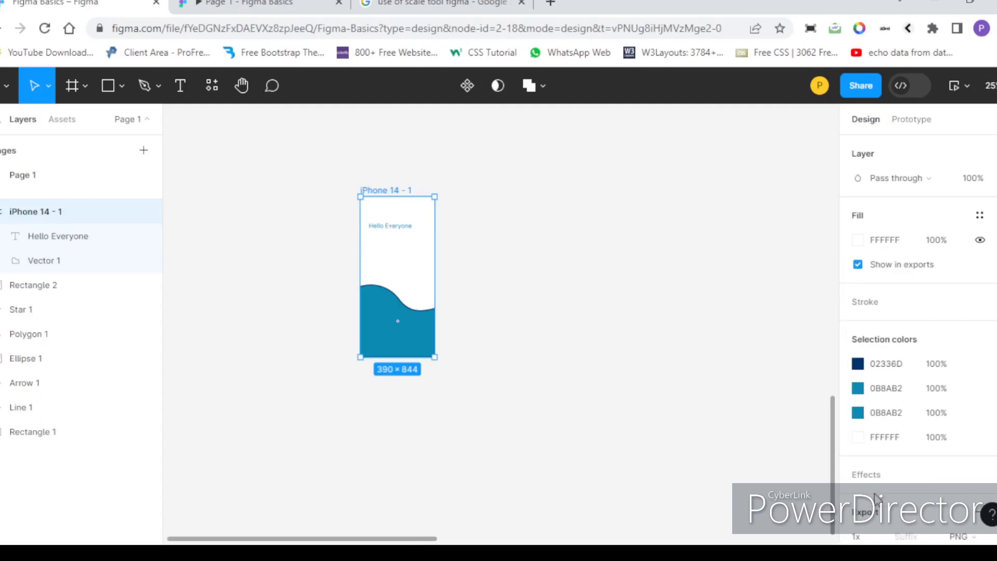
pyautogui.scroll(-2, 979, 436)
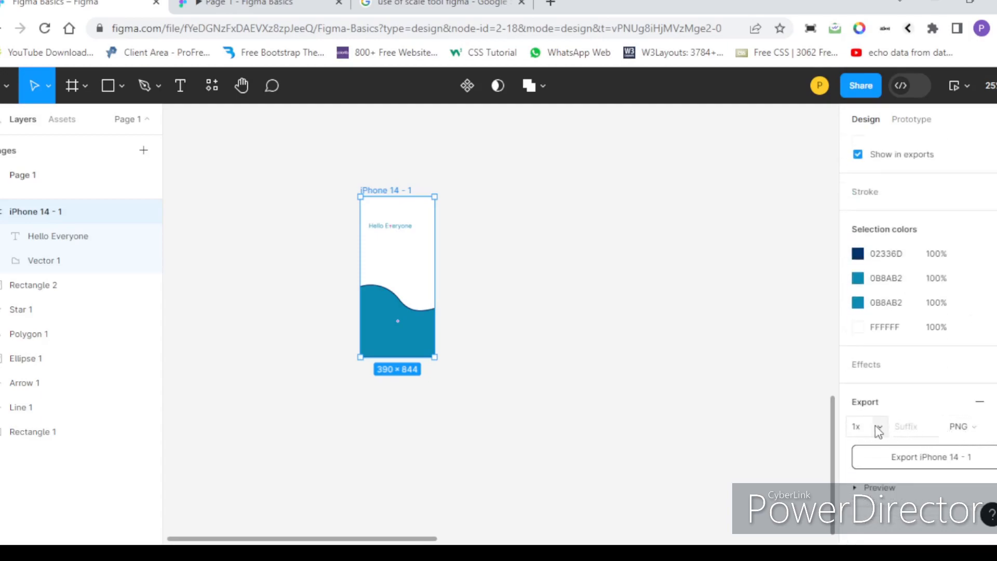
# Set the frame's export format to SVG and export iPhone 14 - 1.
pyautogui.click(982, 435)
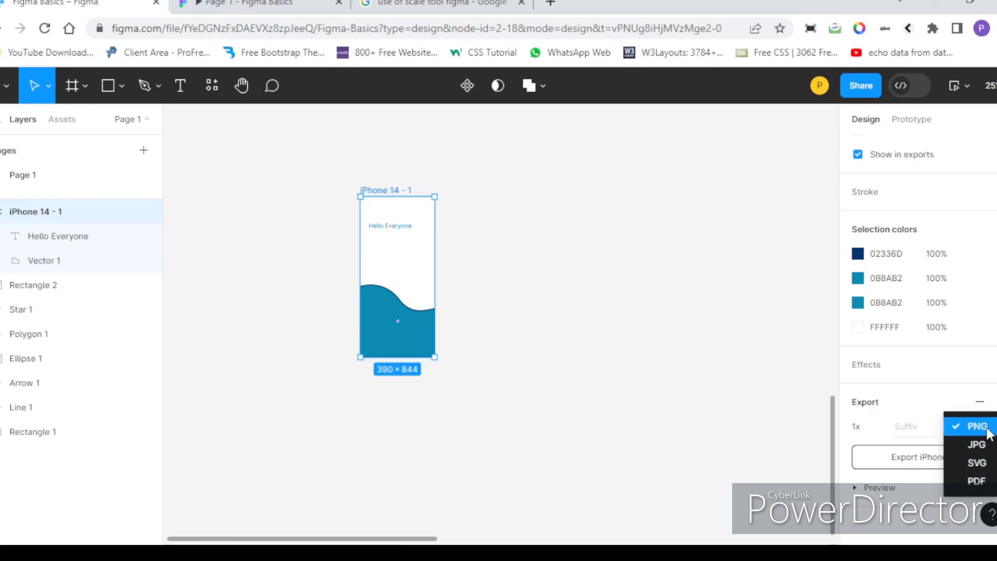
pyautogui.click(964, 464)
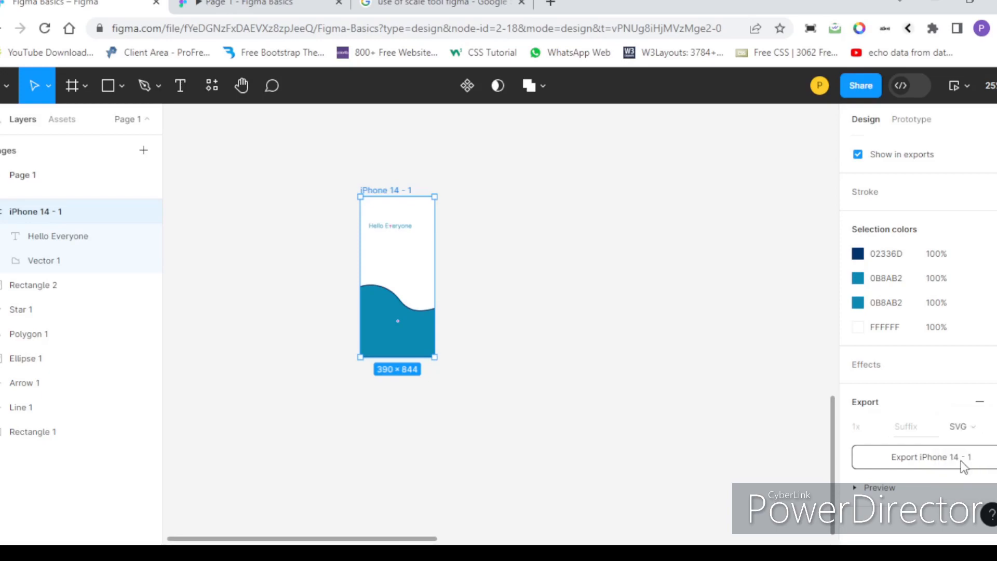
pyautogui.click(956, 461)
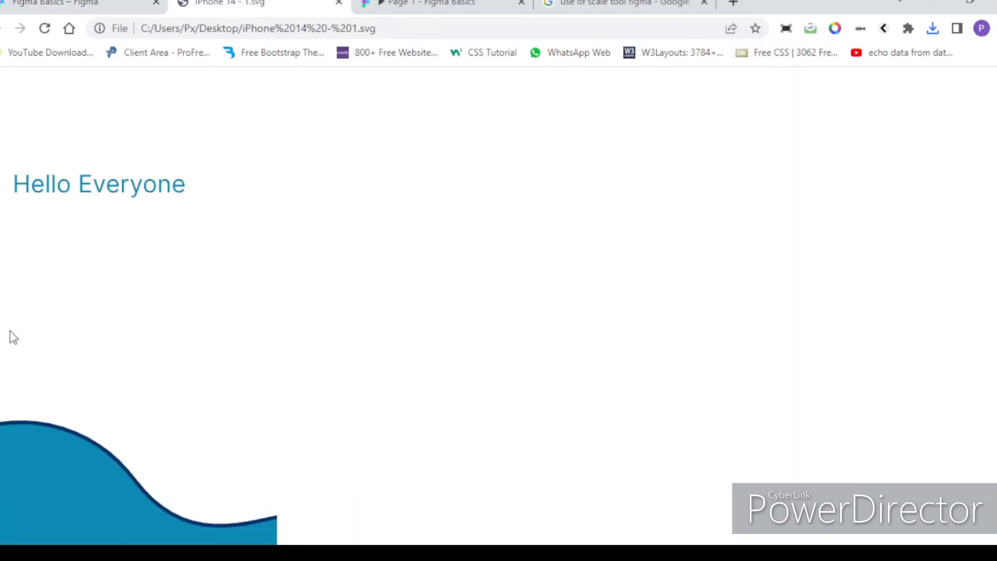
# Examine the exported iPhone 14 - 1.svg in the browser, close it, and deselect the frame in the Figma file.
pyautogui.scroll(-3, 147, 383)
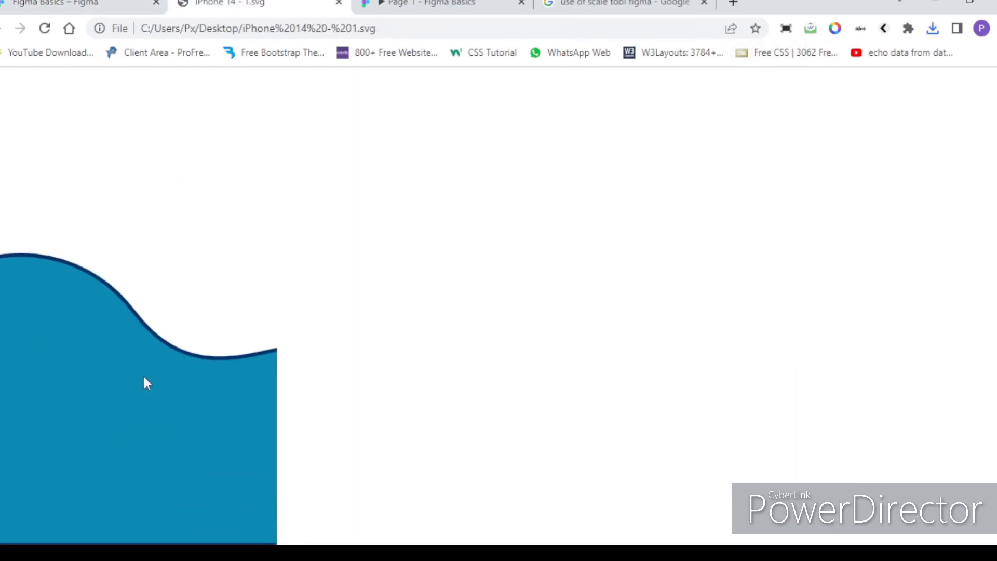
pyautogui.scroll(3, 166, 374)
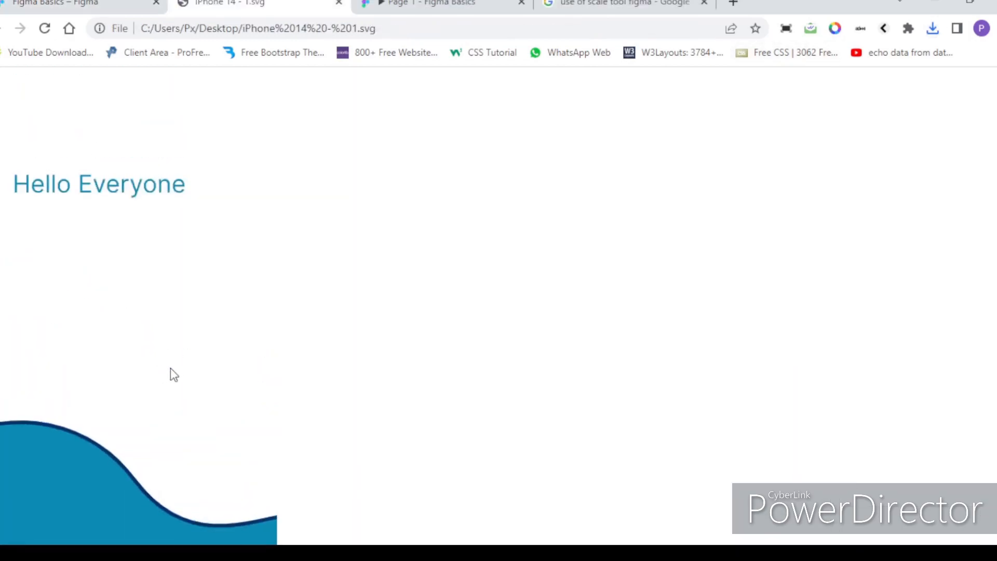
pyautogui.click(339, 4)
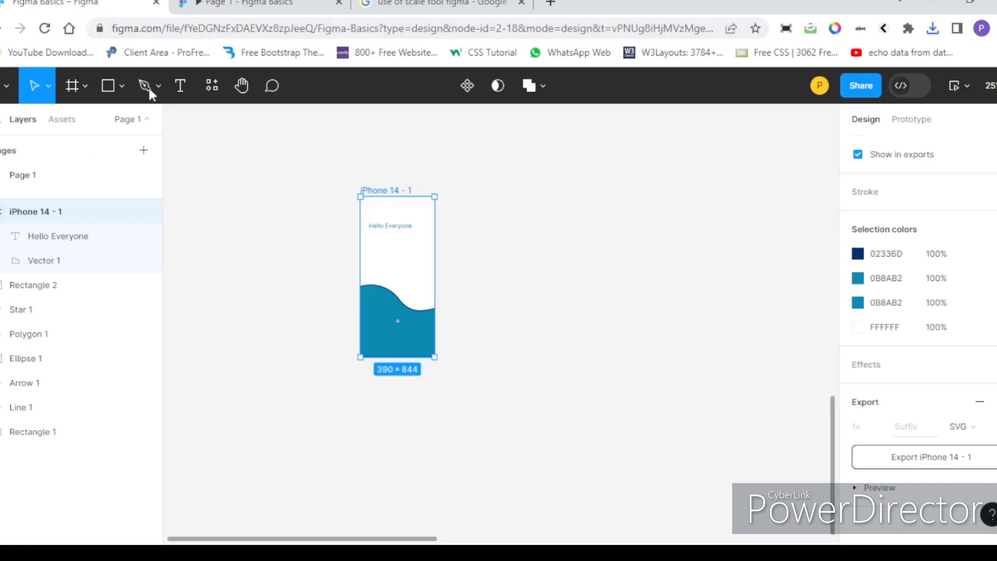
pyautogui.click(612, 345)
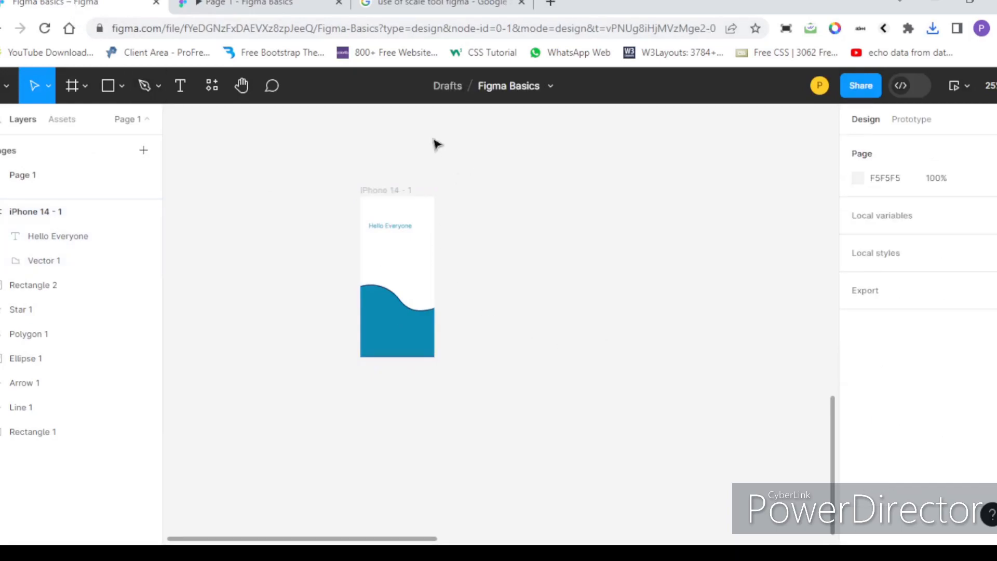
# Draw a rectangle about 199 × 49 in the iPhone 14 - 1 frame and move it up to Y 231 below Hello Everyone.
pyautogui.click(372, 332)
pyautogui.scroll(3, 372, 208)
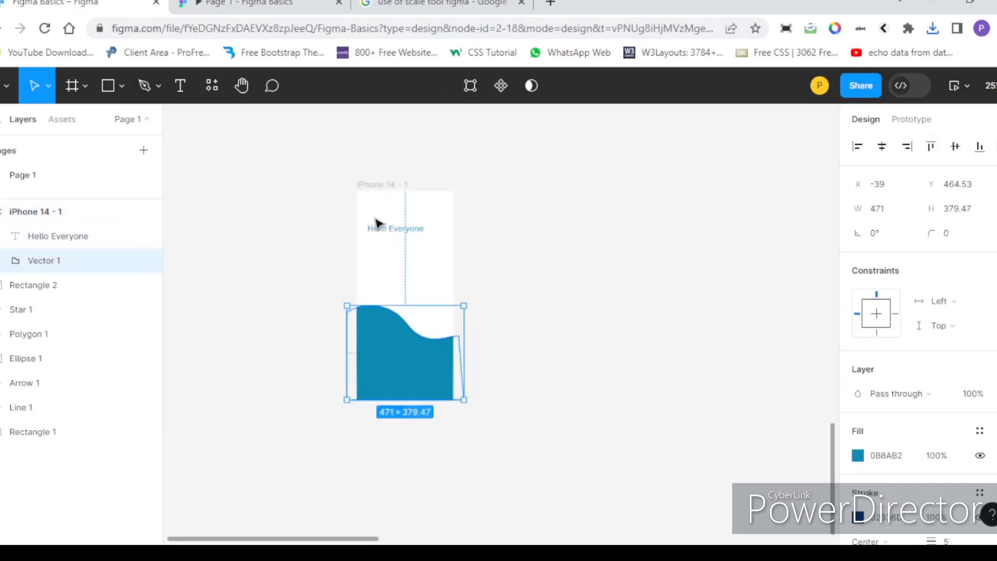
pyautogui.click(122, 83)
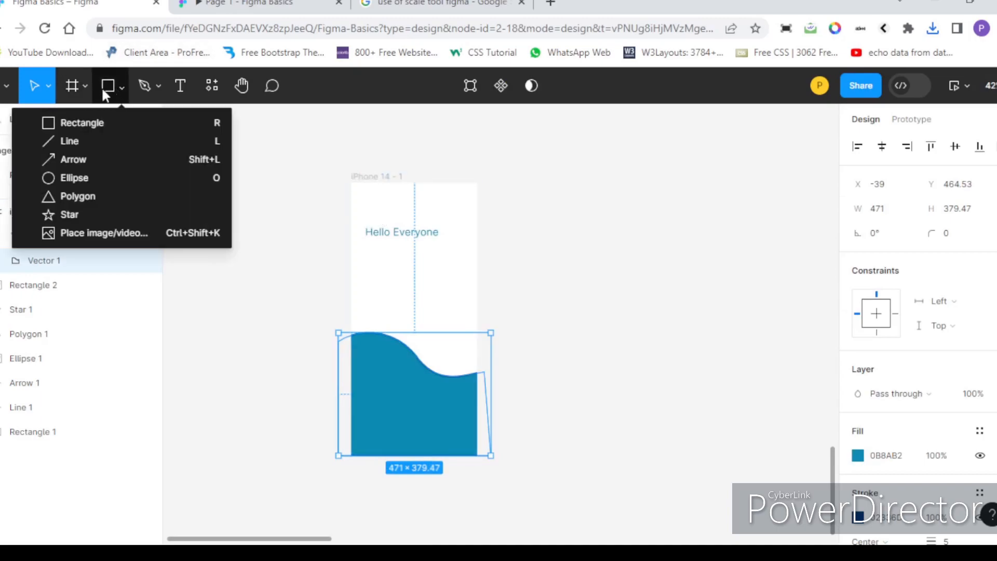
pyautogui.click(121, 127)
pyautogui.scroll(2, 486, 306)
pyautogui.moveTo(332, 261)
pyautogui.mouseDown()
pyautogui.moveTo(416, 282)
pyautogui.moveTo(372, 285)
pyautogui.mouseUp()
pyautogui.scroll(3, 358, 268)
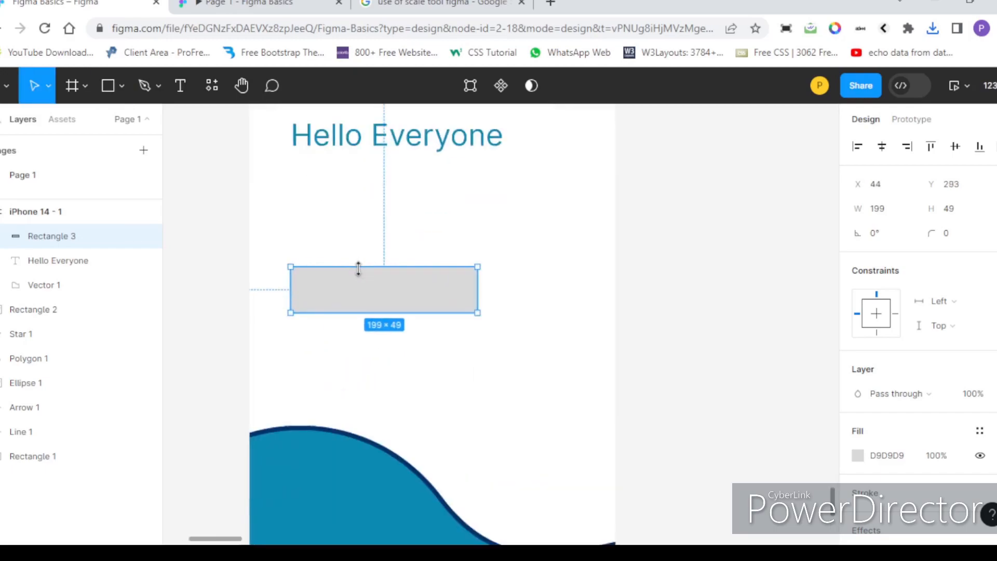
pyautogui.scroll(-5, 393, 285)
pyautogui.moveTo(397, 282)
pyautogui.mouseDown()
pyautogui.moveTo(405, 368)
pyautogui.moveTo(392, 267)
pyautogui.mouseUp()
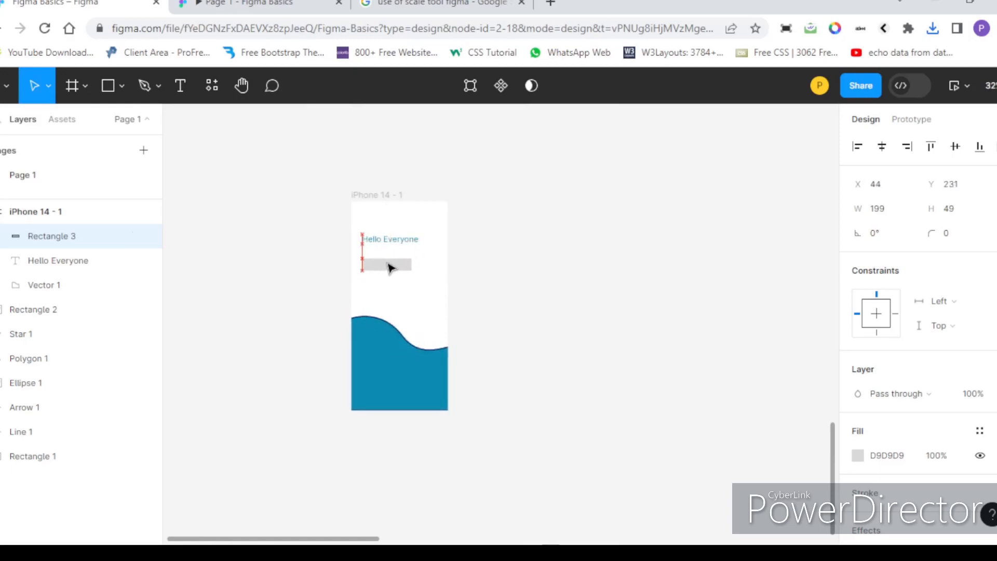
# Round the new rectangle's corners fully to a radius of 24.5, giving it a pill shape.
pyautogui.scroll(6, 390, 266)
pyautogui.click(299, 270)
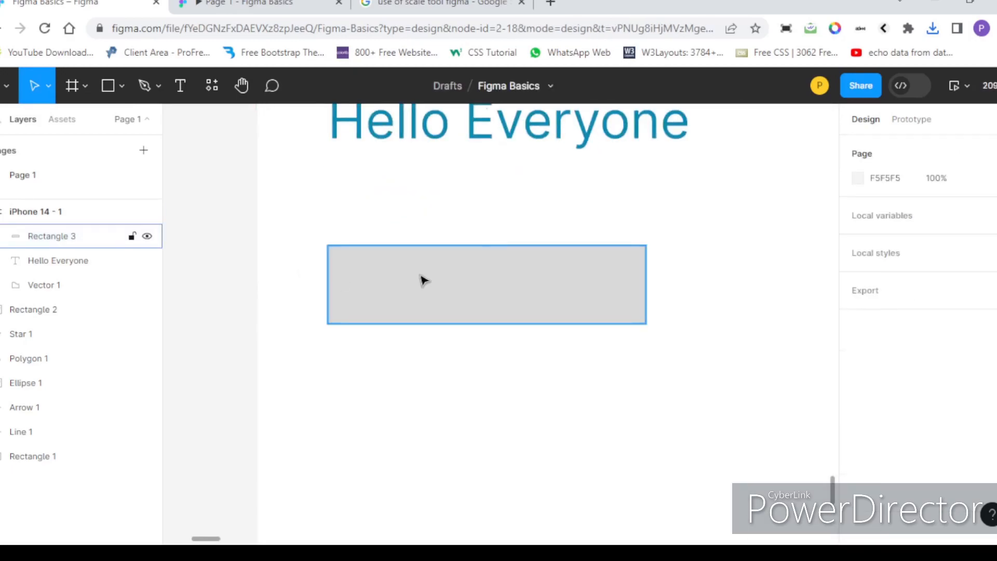
pyautogui.click(423, 281)
pyautogui.scroll(4, 356, 273)
pyautogui.moveTo(275, 205); pyautogui.dragTo(667, 318)
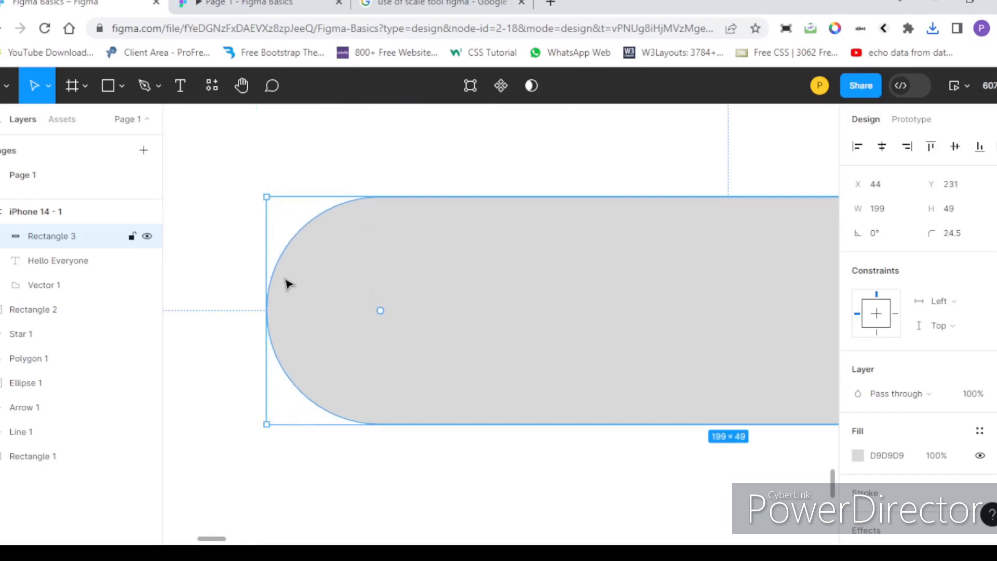
pyautogui.scroll(-4, 320, 292)
pyautogui.click(464, 379)
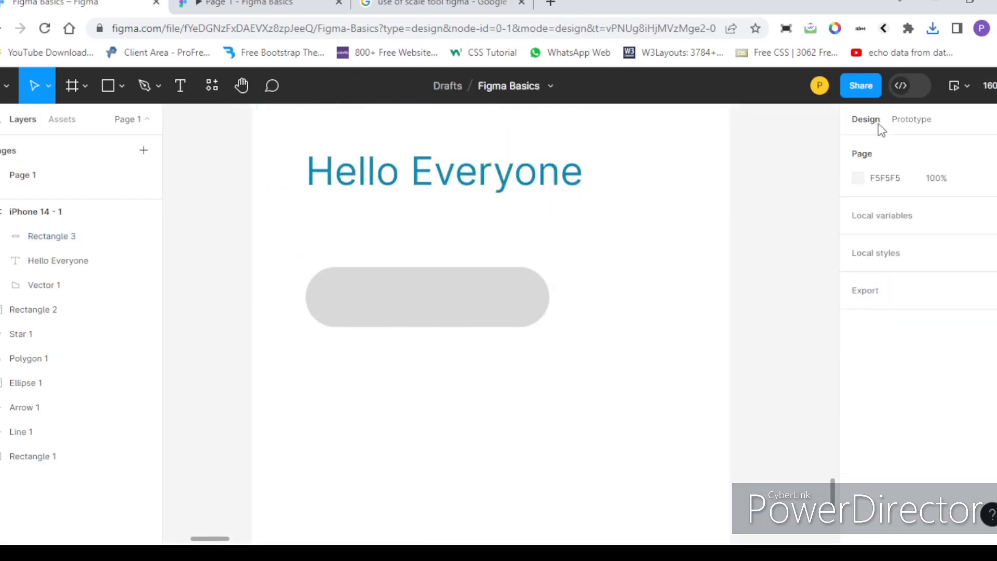
# Fill the pill-shaped rectangle with the blue 0B8AB2 sampled from the Hello Everyone text.
pyautogui.click(383, 298)
pyautogui.scroll(-2, 859, 377)
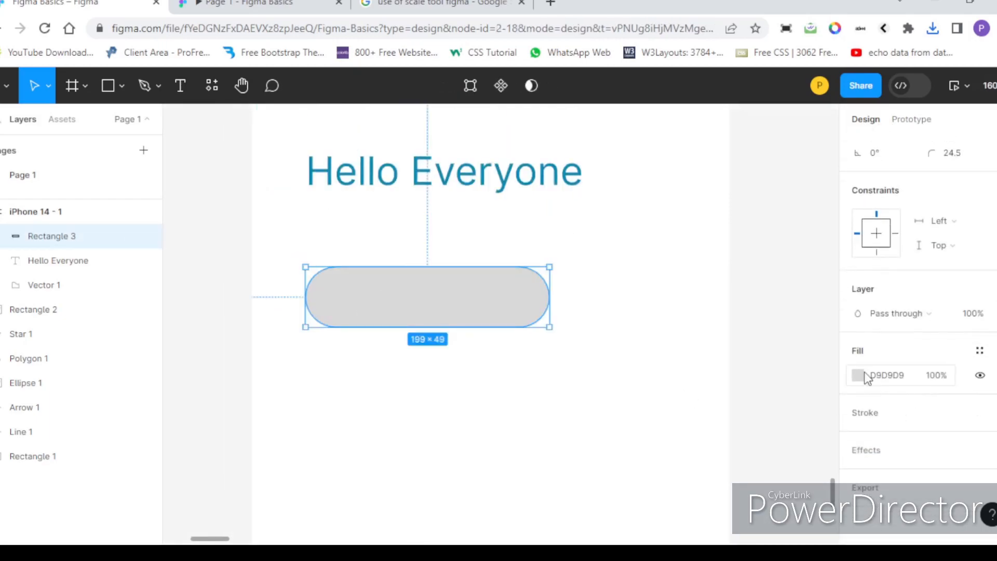
pyautogui.click(858, 376)
pyautogui.moveTo(722, 222); pyautogui.dragTo(663, 274)
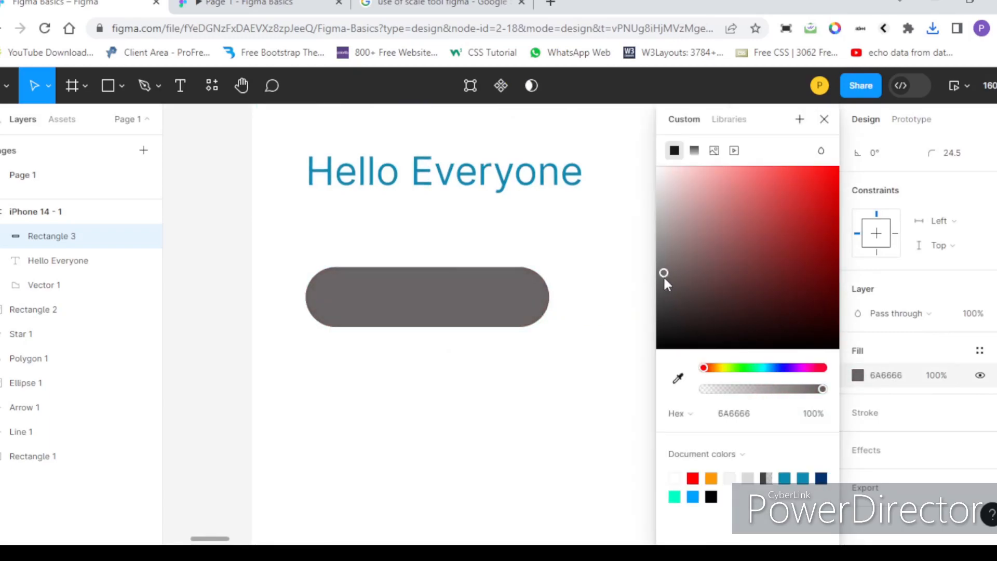
pyautogui.click(678, 378)
pyautogui.scroll(2, 553, 219)
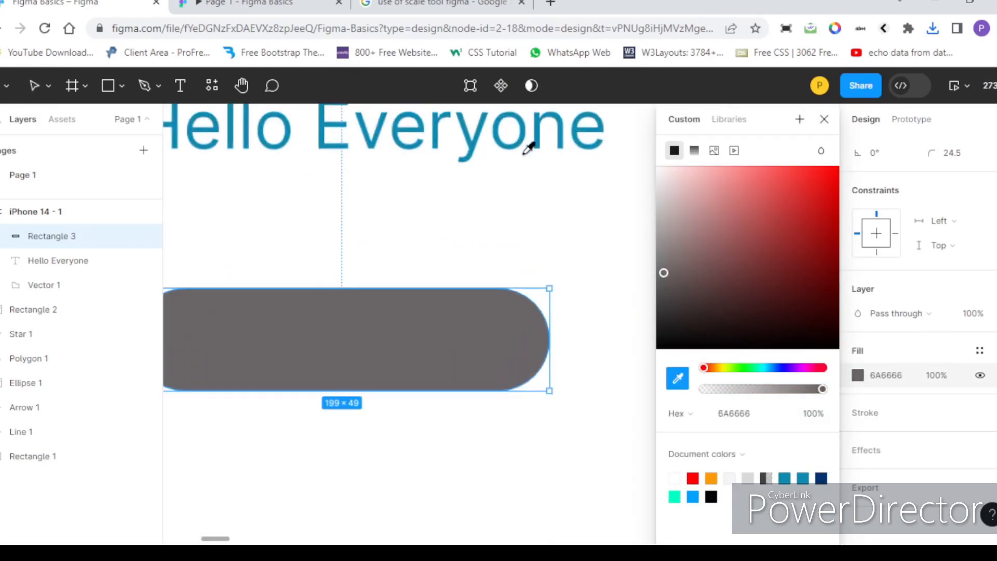
pyautogui.click(530, 133)
pyautogui.scroll(-3, 512, 238)
pyautogui.click(579, 240)
pyautogui.click(468, 276)
# Add the text "Submit" on top of the blue pill-shaped rectangle.
pyautogui.click(181, 85)
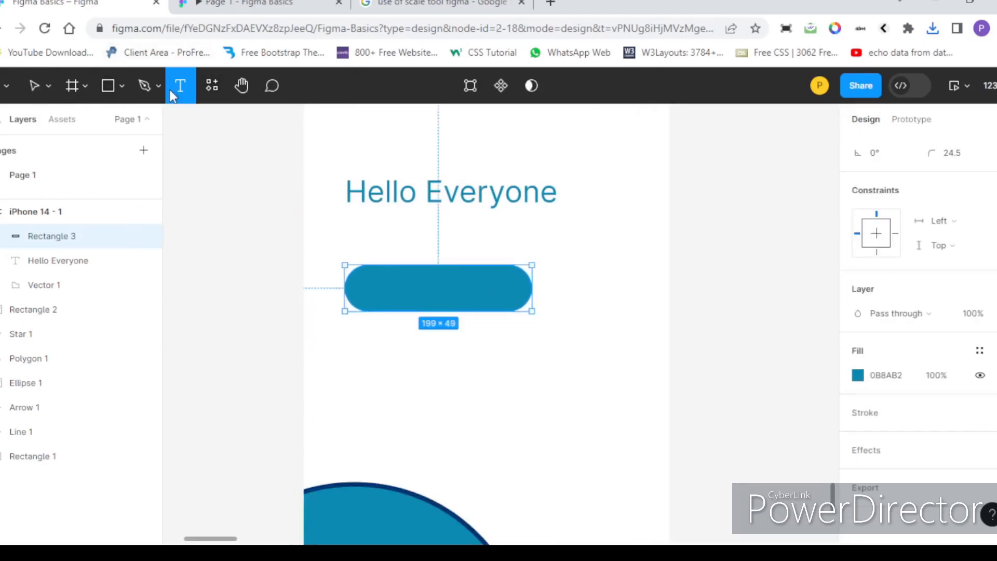
pyautogui.scroll(3, 307, 257)
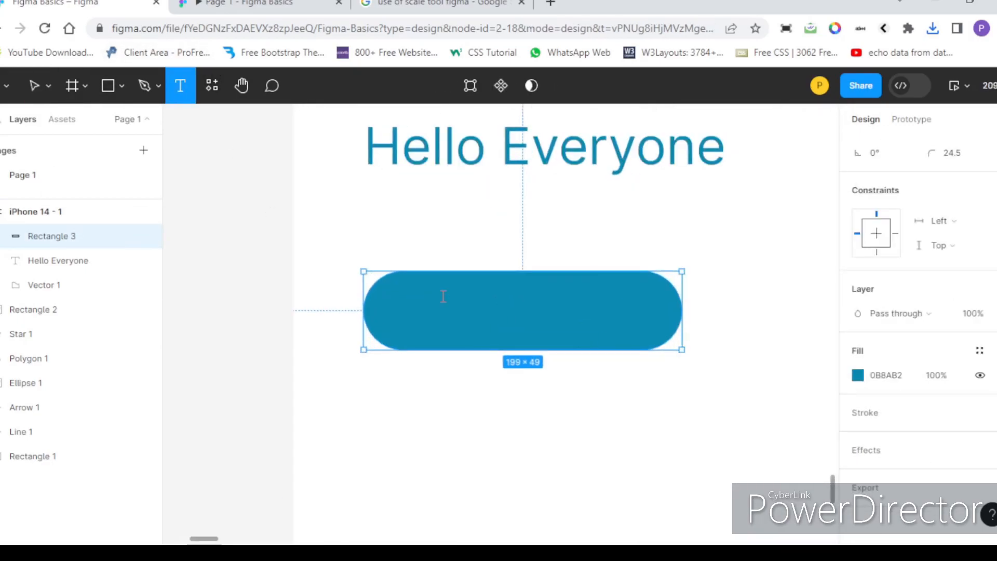
pyautogui.click(444, 297)
pyautogui.write('S')
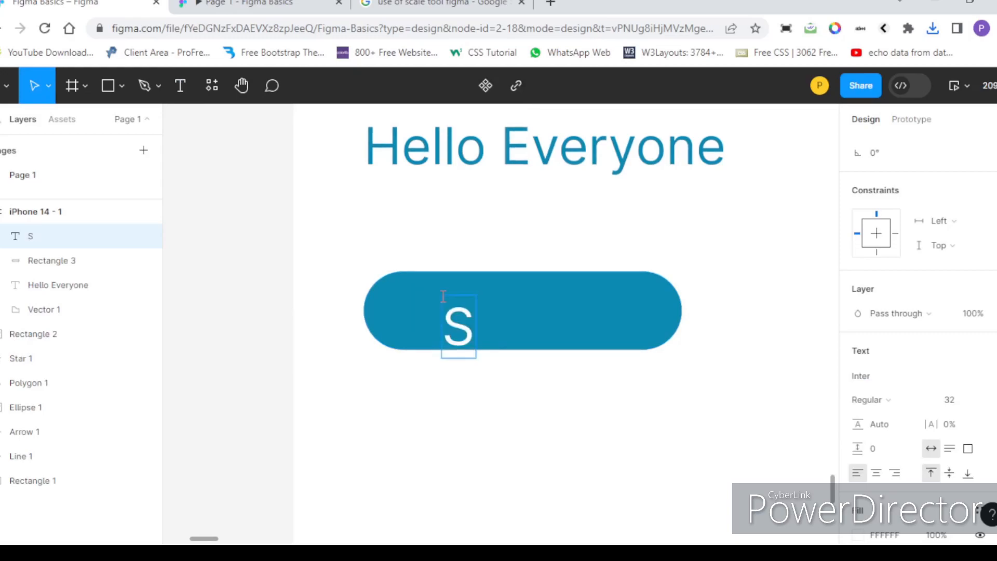
pyautogui.write('ubmit')
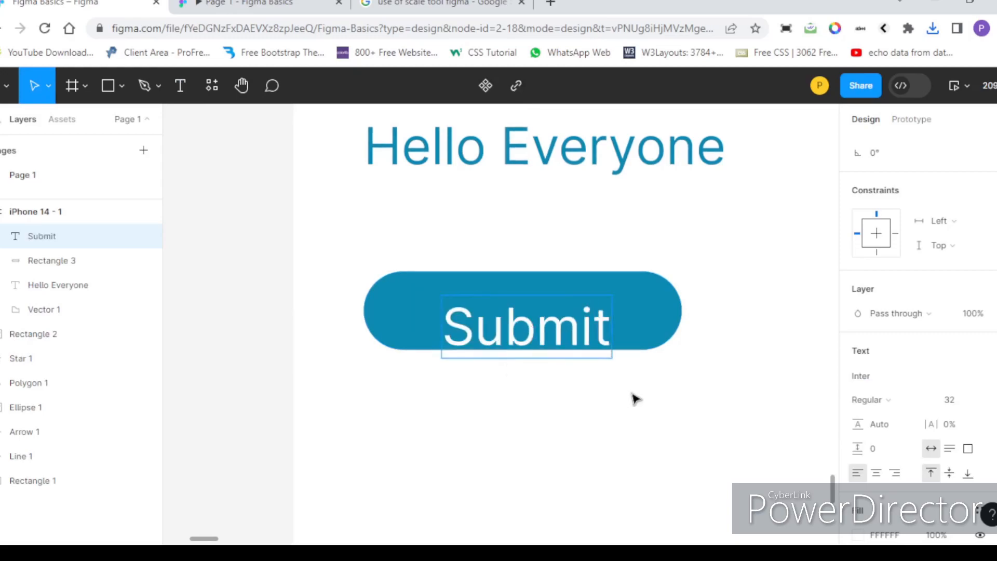
pyautogui.click(635, 399)
# Set the Submit text's font size to 24.
pyautogui.click(557, 327)
pyautogui.doubleClick(556, 328)
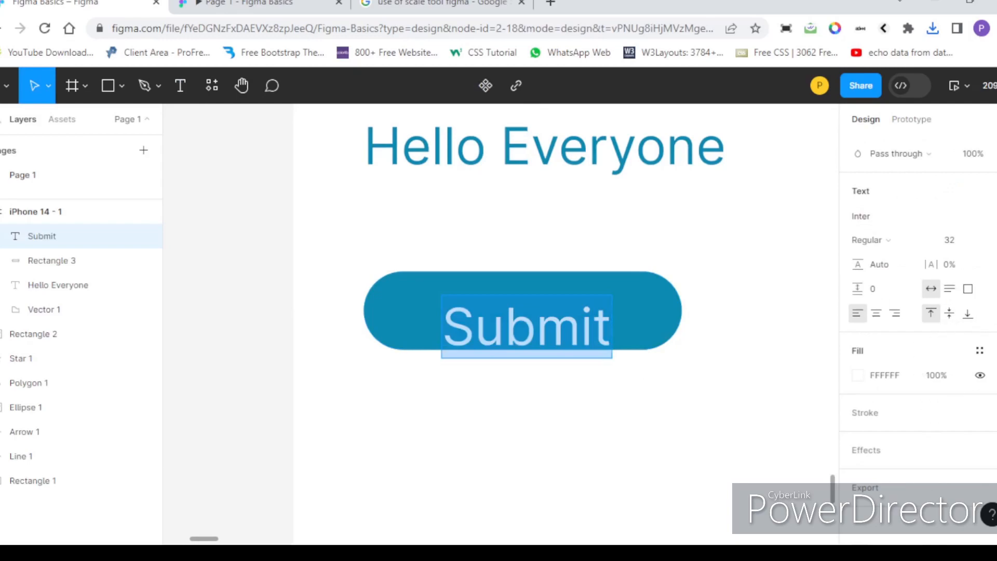
pyautogui.click(990, 245)
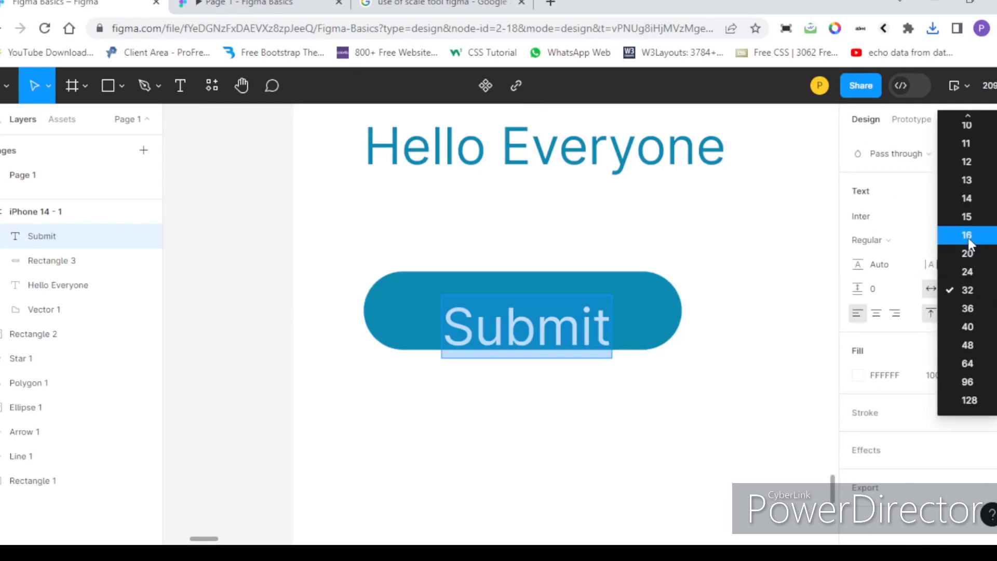
pyautogui.click(968, 273)
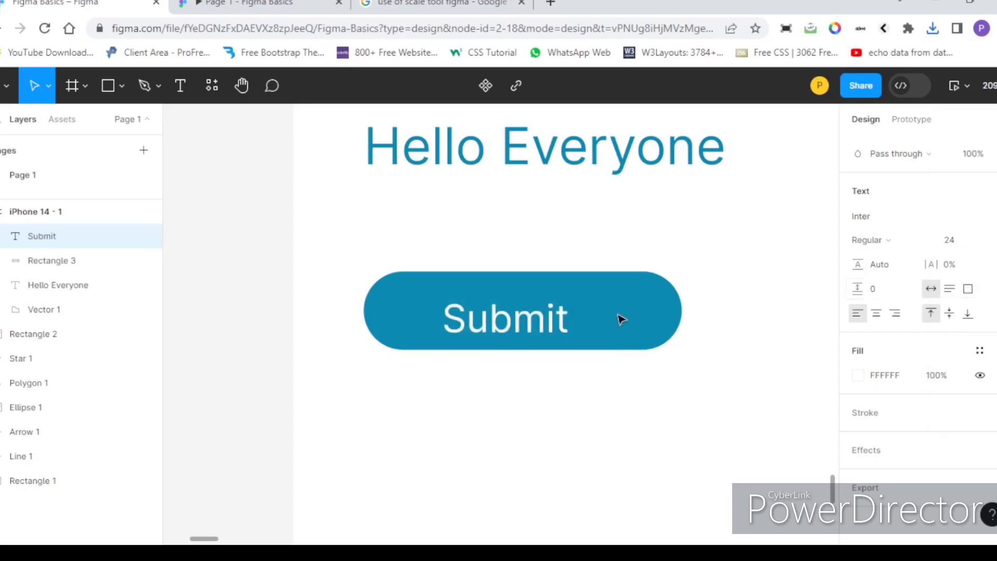
# Center the Submit text horizontally and vertically on the blue rectangle and deselect both.
pyautogui.keyDown('shift'); pyautogui.click(670, 324); pyautogui.keyUp('shift')
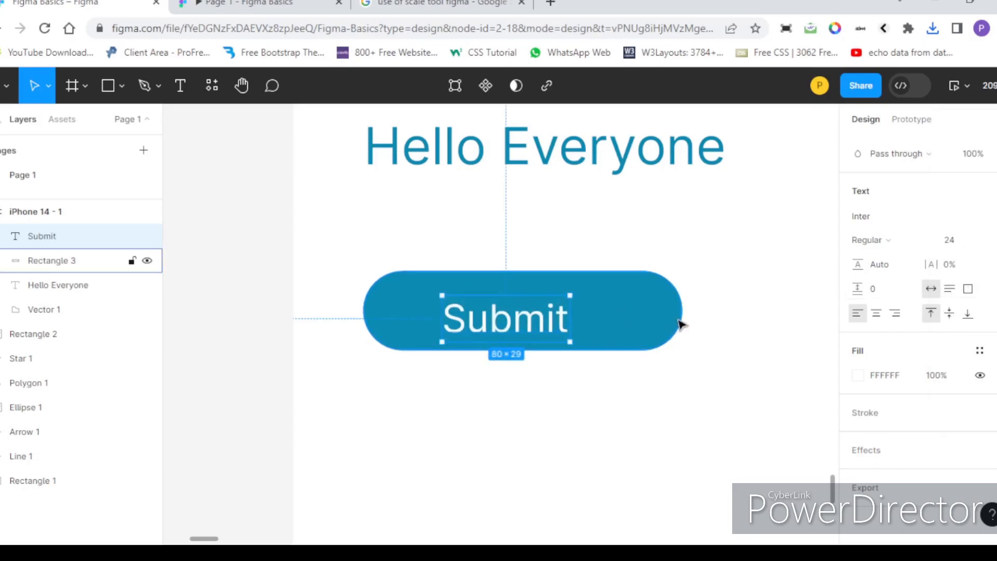
pyautogui.click(882, 147)
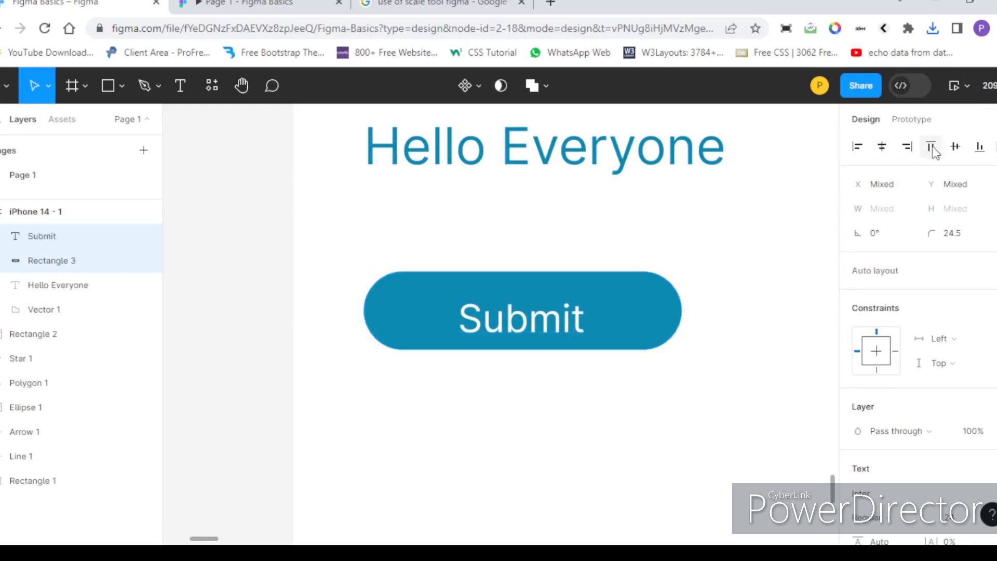
pyautogui.click(956, 148)
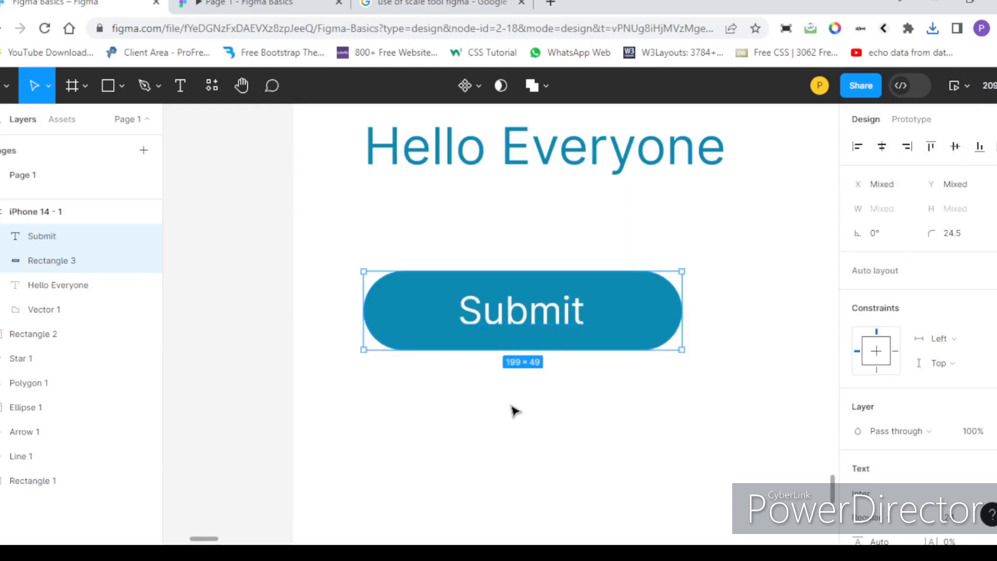
pyautogui.click(436, 382)
# Narrow the blue button rectangle from its right side to a width of 165.
pyautogui.hotkey('shift', '1')
pyautogui.scroll(3, 412, 350)
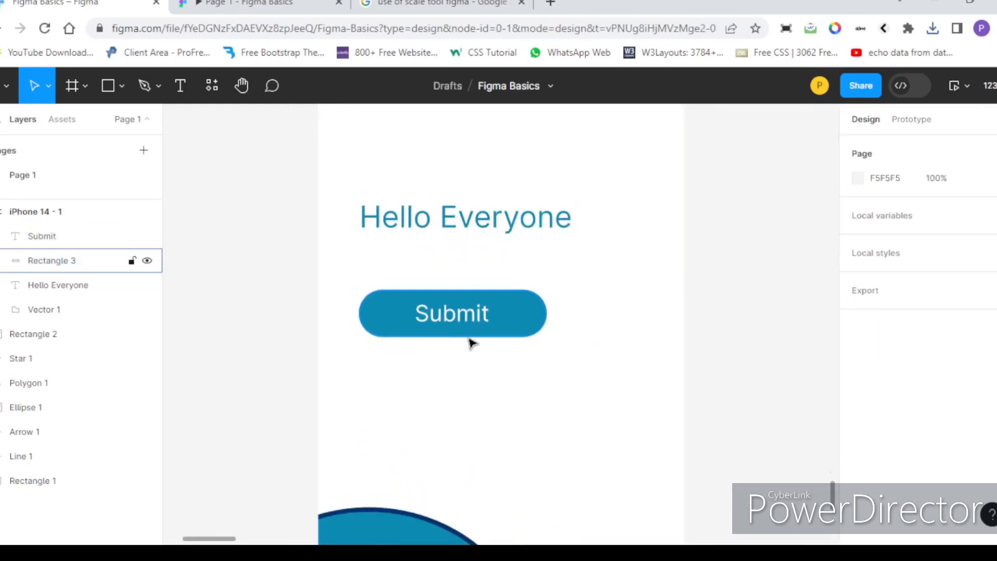
pyautogui.scroll(2, 472, 346)
pyautogui.click(536, 317)
pyautogui.moveTo(567, 303); pyautogui.dragTo(525, 301)
# Reduce the Submit text's font size to 20.
pyautogui.keyDown('shift'); pyautogui.click(458, 312); pyautogui.keyUp('shift')
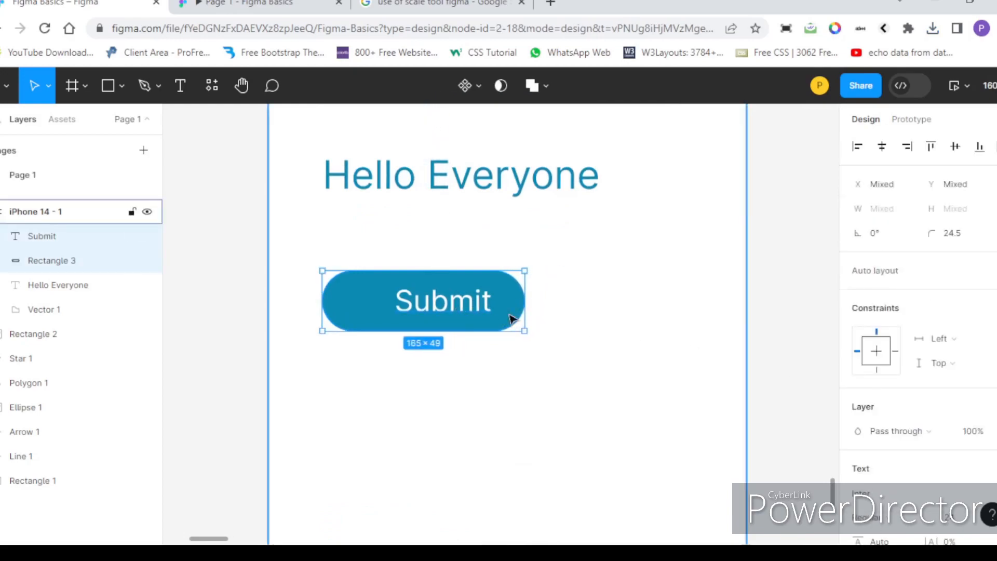
pyautogui.click(481, 310)
pyautogui.scroll(-5, 965, 400)
pyautogui.click(990, 245)
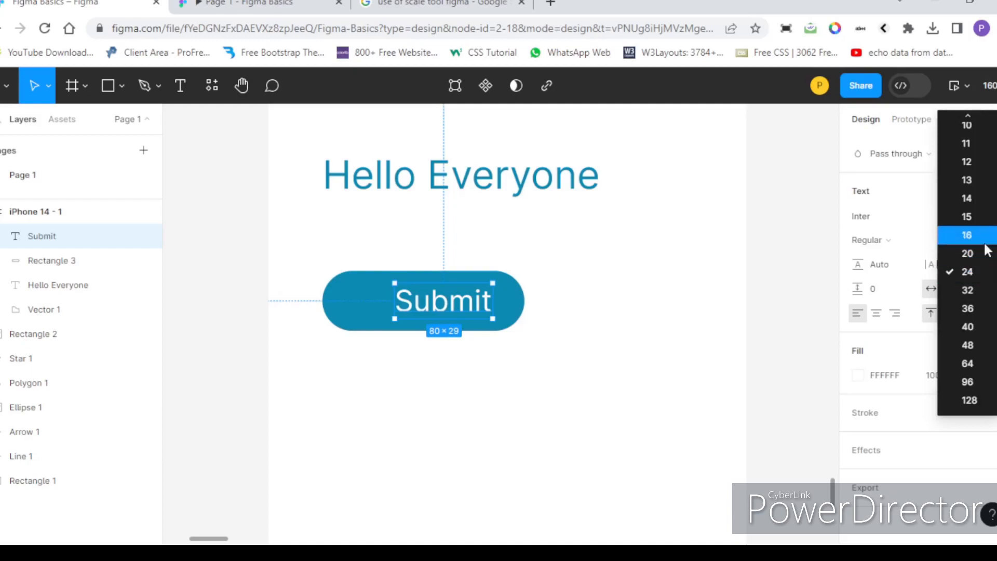
pyautogui.click(967, 253)
# Center the smaller Submit text horizontally and vertically on the narrowed button rectangle again.
pyautogui.keyDown('shift'); pyautogui.click(509, 296); pyautogui.keyUp('shift')
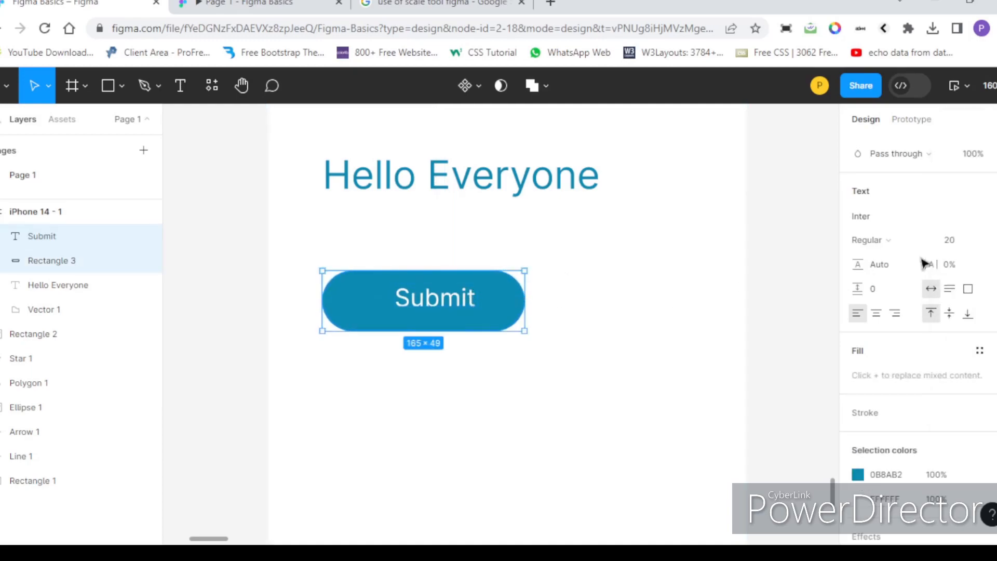
pyautogui.scroll(5, 913, 187)
pyautogui.click(882, 146)
pyautogui.click(955, 146)
pyautogui.click(670, 329)
# Group the Submit text with its button rectangle and dismiss the Grepper extension popup.
pyautogui.moveTo(314, 260); pyautogui.dragTo(583, 368)
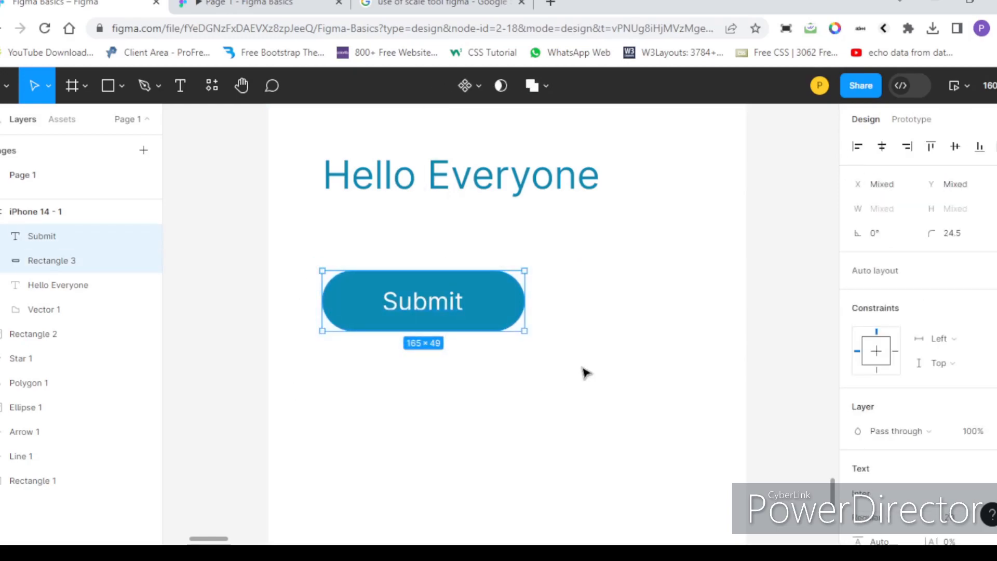
pyautogui.hotkey('ctrl', 'g')
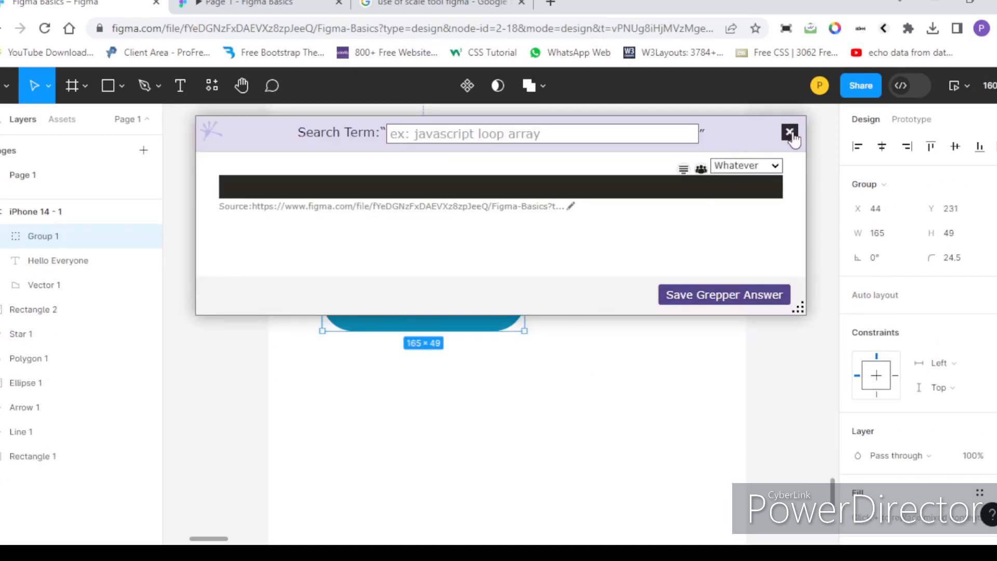
pyautogui.click(790, 133)
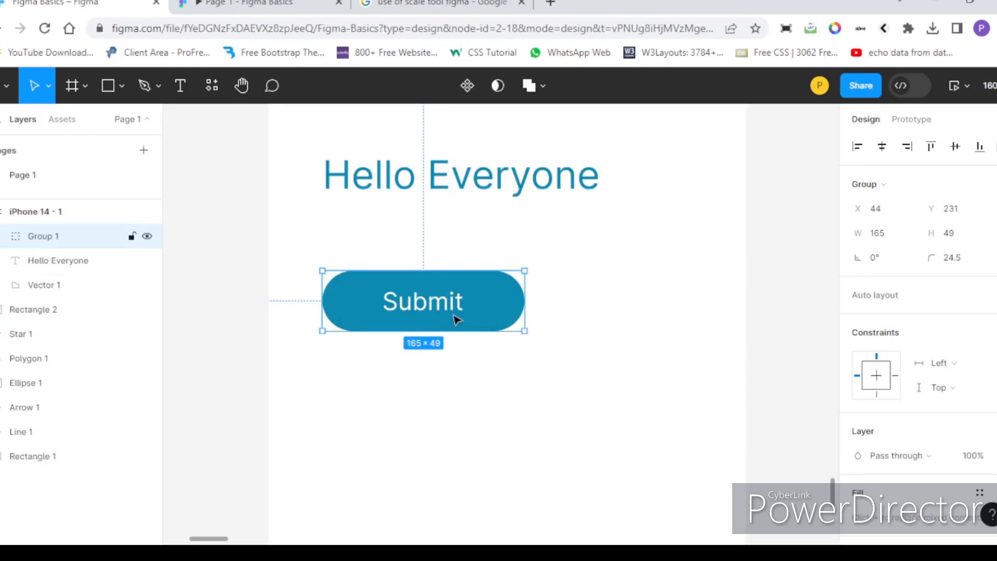
# Turn the Submit button group into a component and display the file's local components in the resources browser.
pyautogui.click(468, 86)
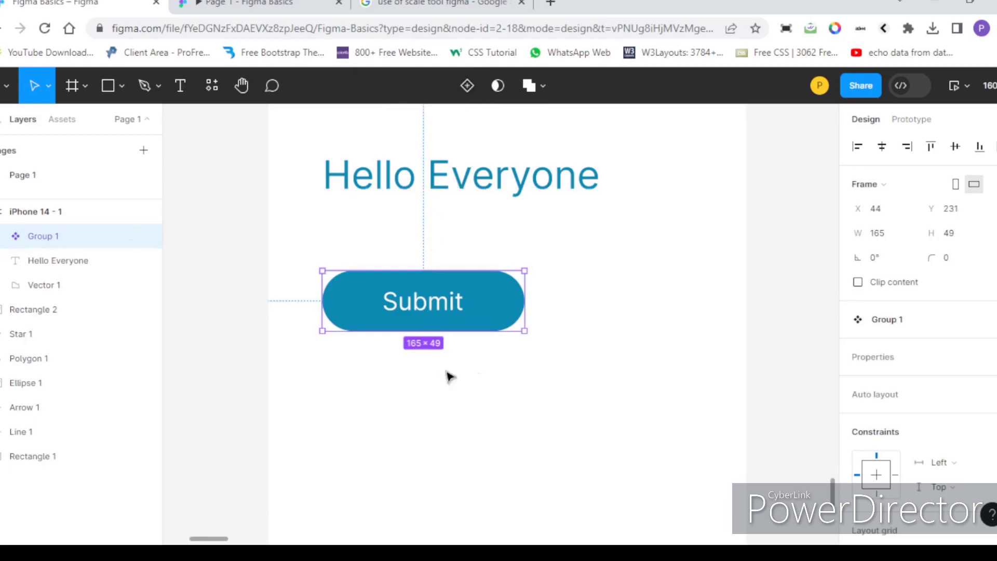
pyautogui.scroll(2, 550, 342)
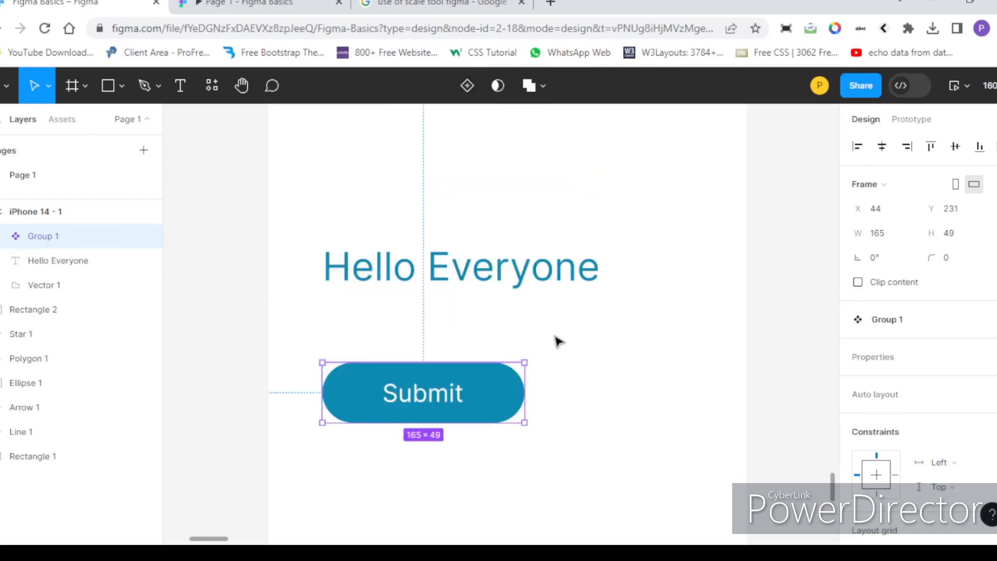
pyautogui.scroll(-4, 556, 341)
pyautogui.scroll(4, 494, 401)
pyautogui.click(213, 87)
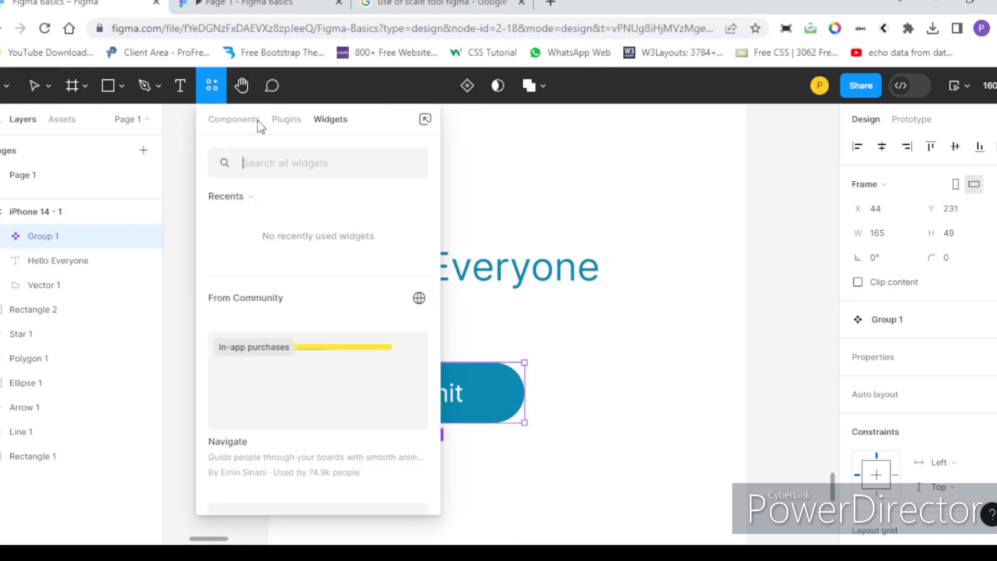
pyautogui.click(241, 122)
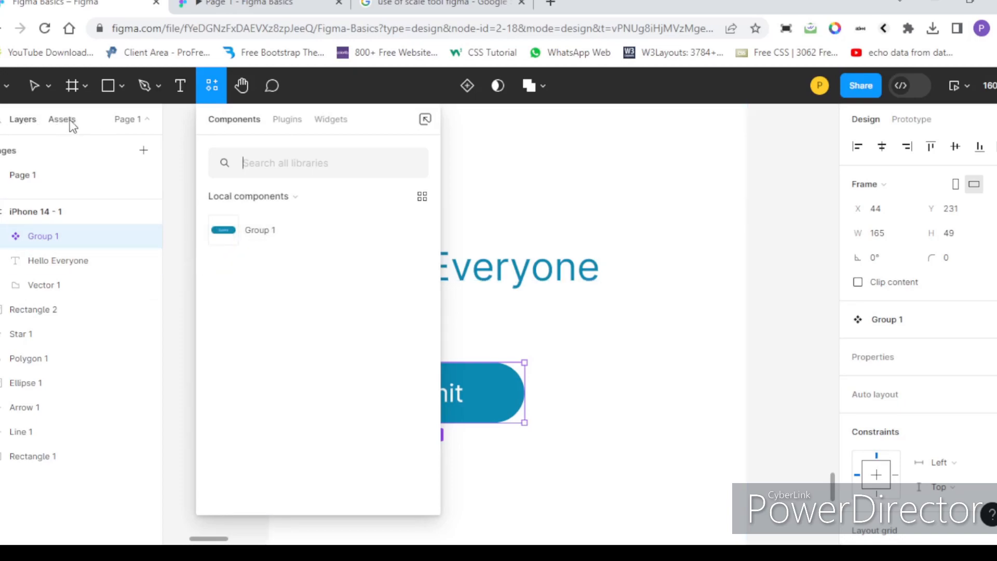
# Close the resources browser, display the Submit component among the file's assets, and collapse the local components list.
pyautogui.click(596, 134)
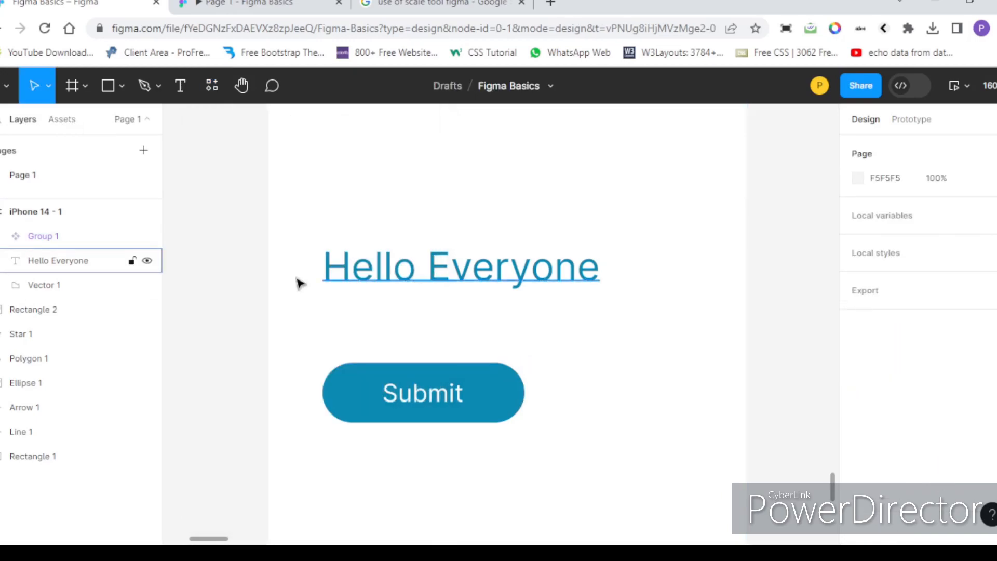
pyautogui.click(68, 122)
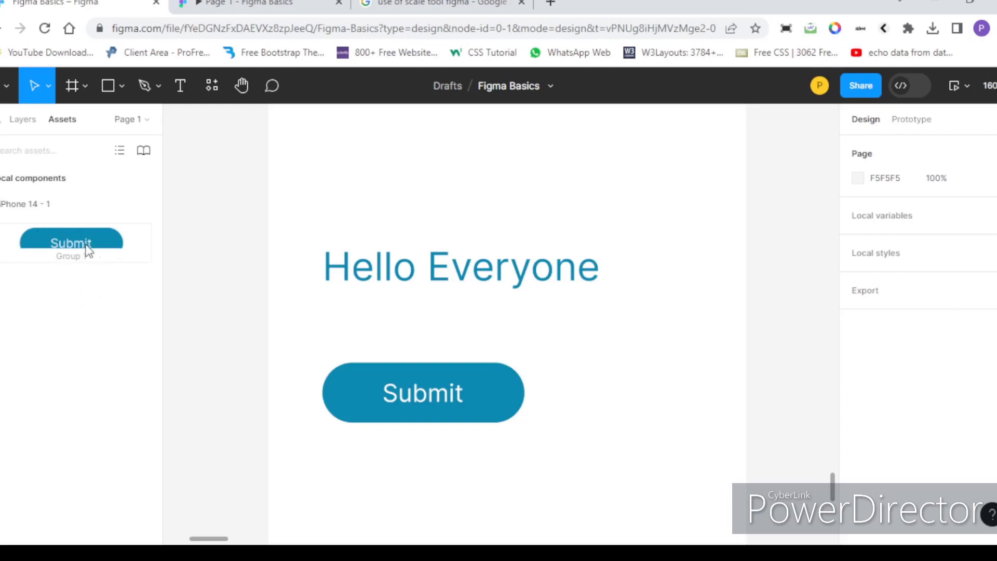
pyautogui.click(0, 209)
pyautogui.click(1, 180)
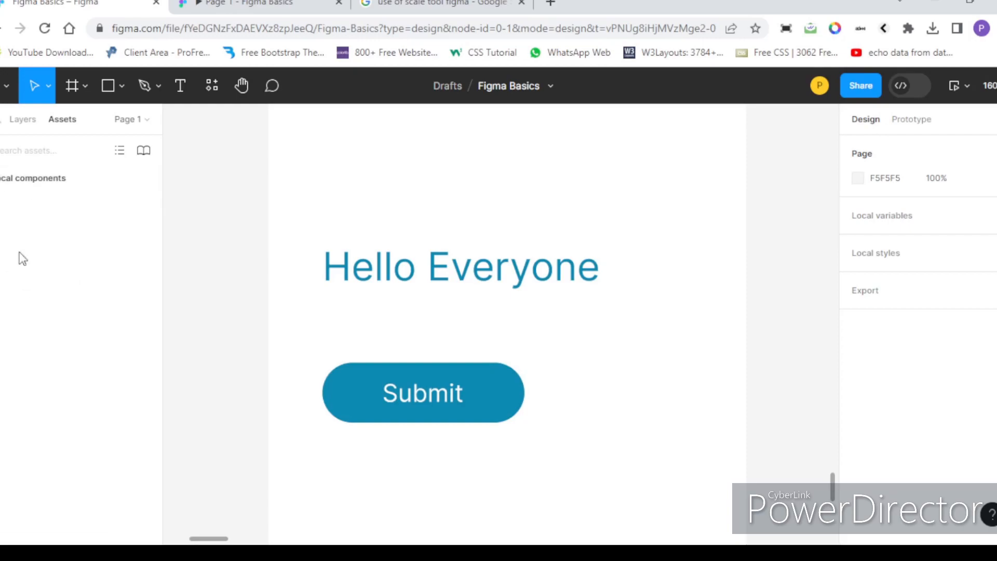
pyautogui.scroll(-5, 192, 311)
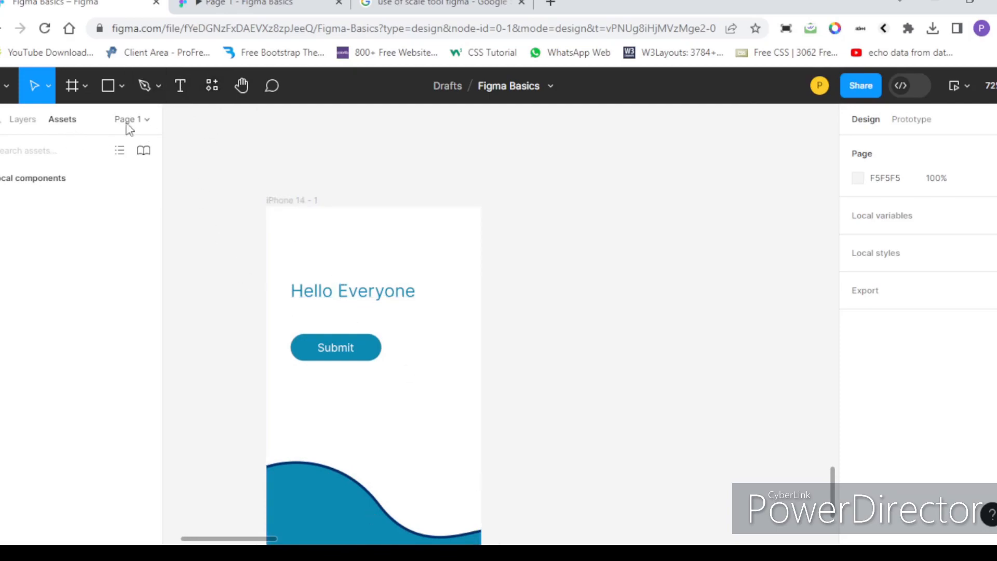
pyautogui.scroll(3, 341, 391)
pyautogui.scroll(-4, 389, 394)
pyautogui.scroll(4, 345, 388)
pyautogui.scroll(-3, 397, 357)
pyautogui.scroll(2, 408, 358)
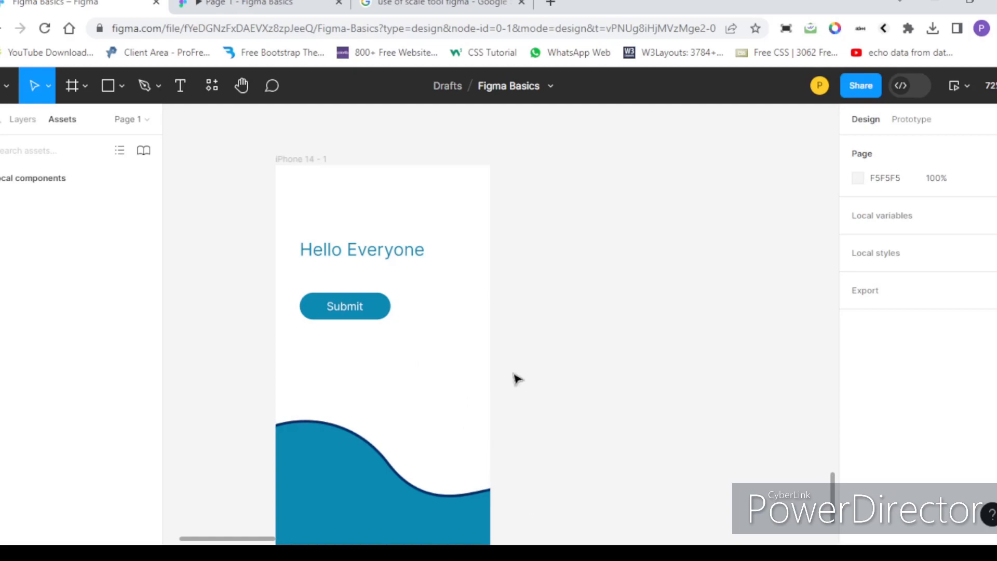
# Display the boolean operations available for the selected Submit button component and dismiss them without applying any.
pyautogui.click(370, 305)
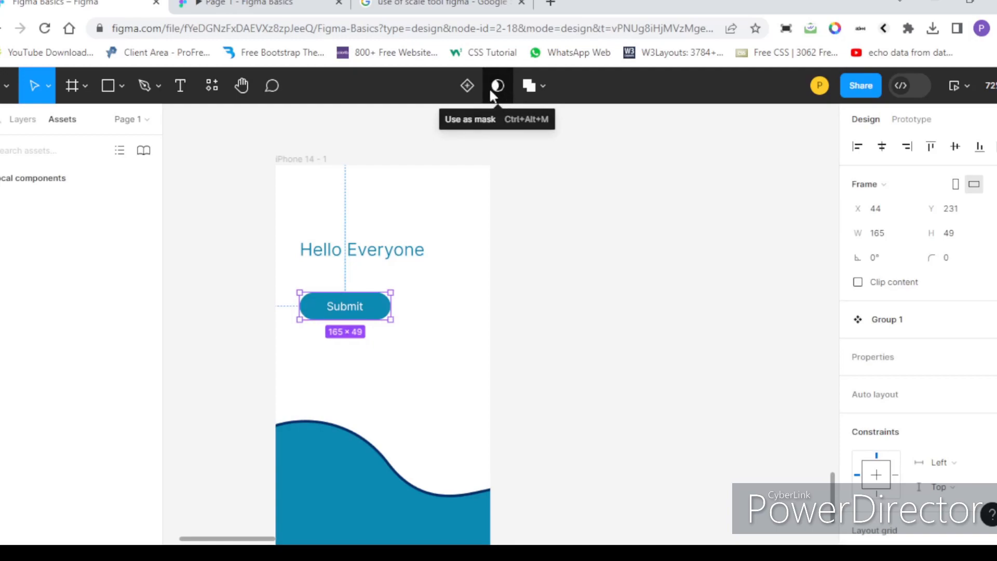
pyautogui.click(543, 83)
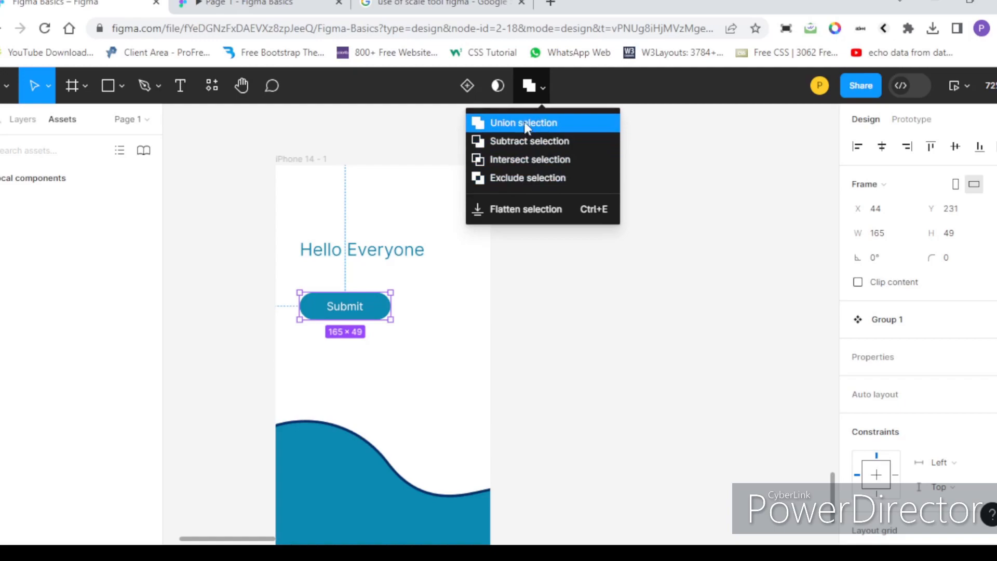
pyautogui.click(670, 156)
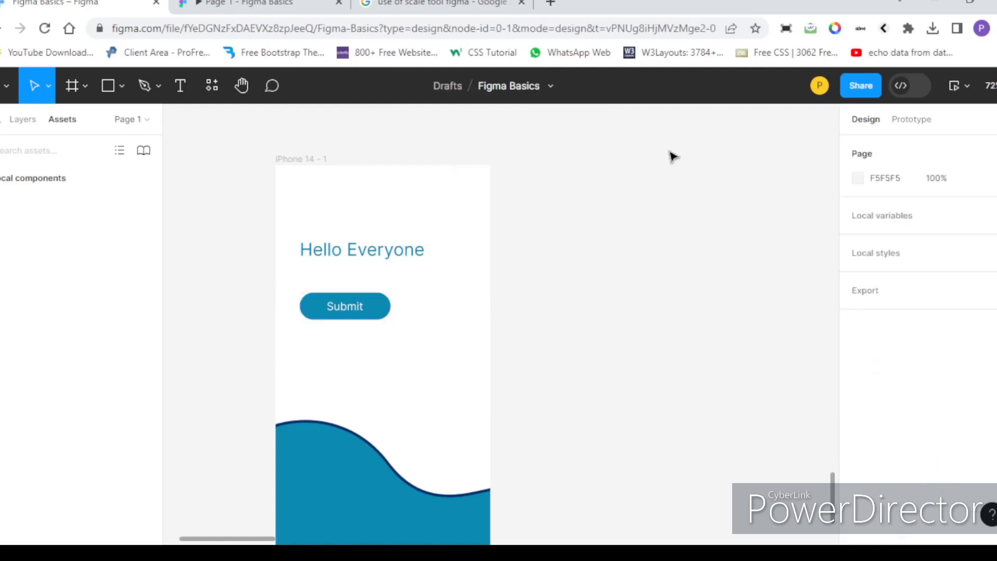
pyautogui.scroll(-4, 522, 312)
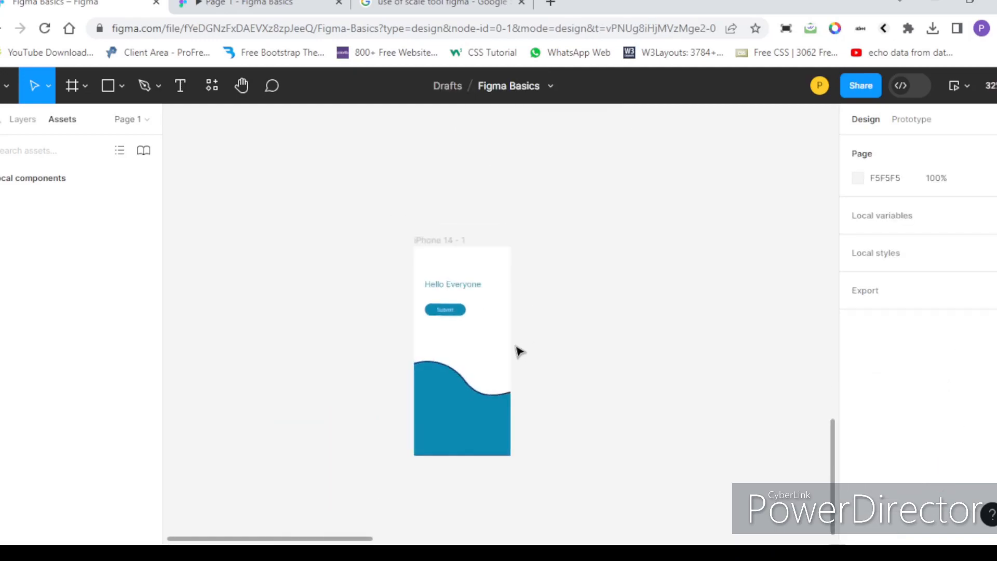